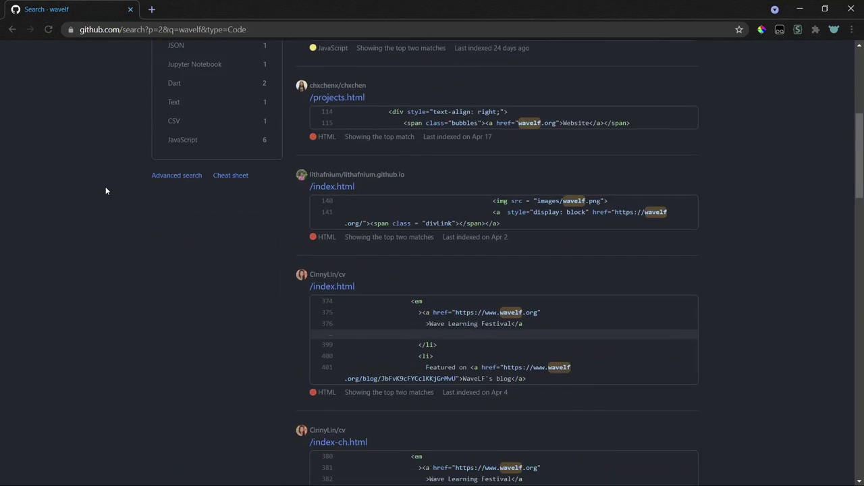
scroll(153, 185, down, 4)
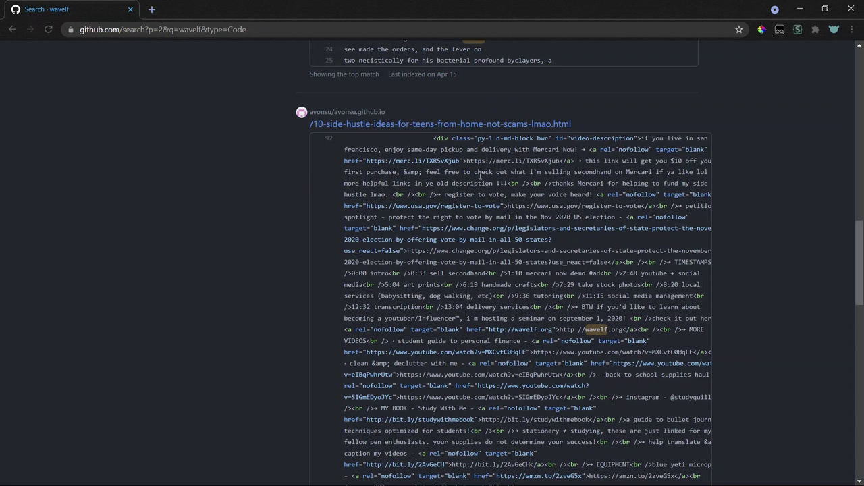
- Open the avonsu.github.io side-hustle result from the wavelf code search in a background tab
scroll(494, 177, down, 5)
scroll(494, 178, up, 5)
middle_click(491, 125)
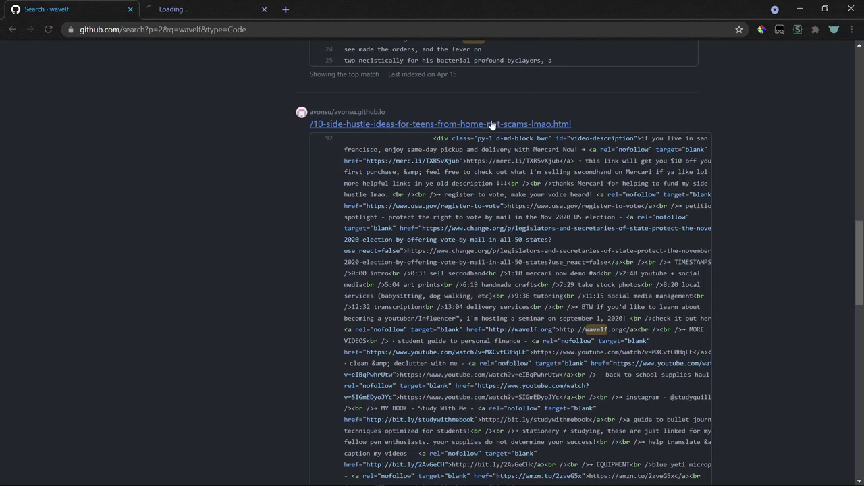
- Switch to the side-hustle file tab, close the wavelf search results, and inspect the navbar code
click(208, 10)
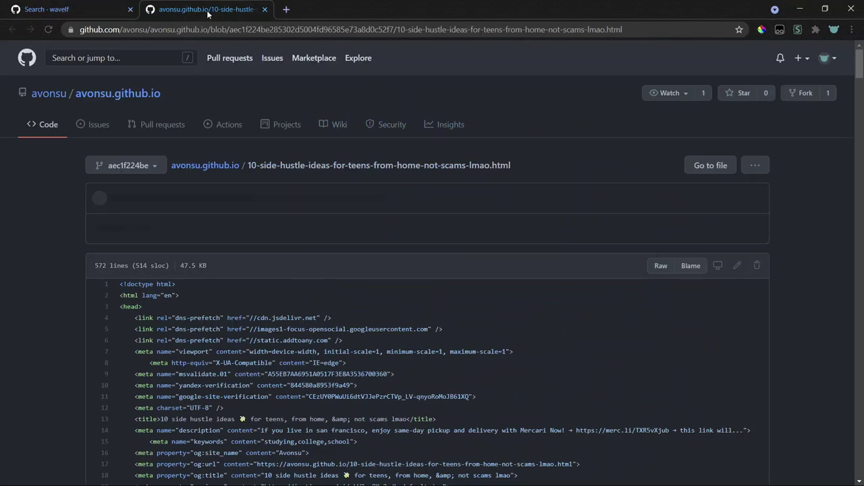
click(131, 9)
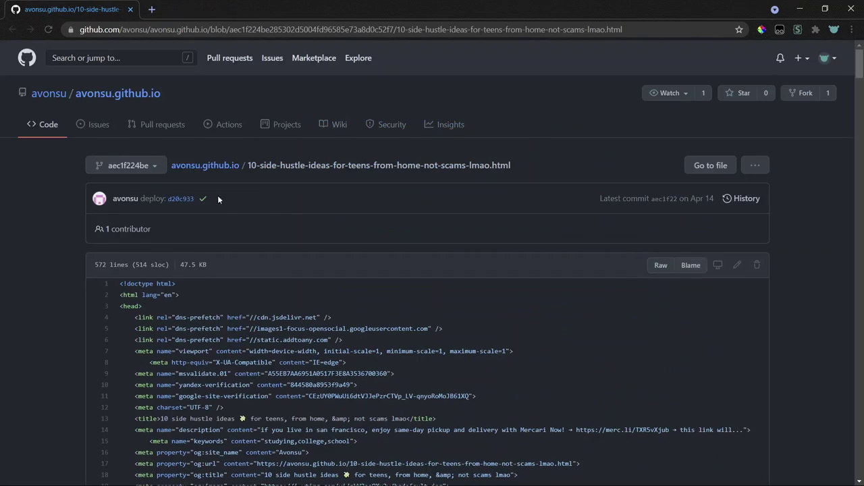
scroll(218, 195, down, 18)
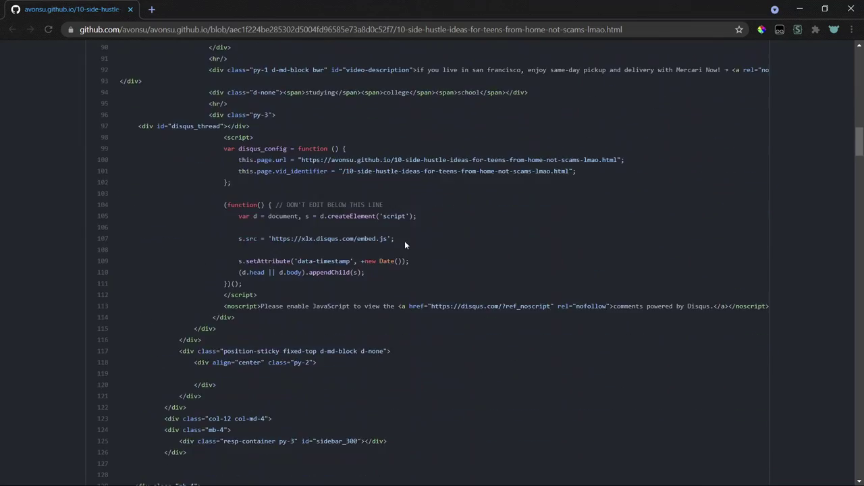
scroll(405, 243, up, 17)
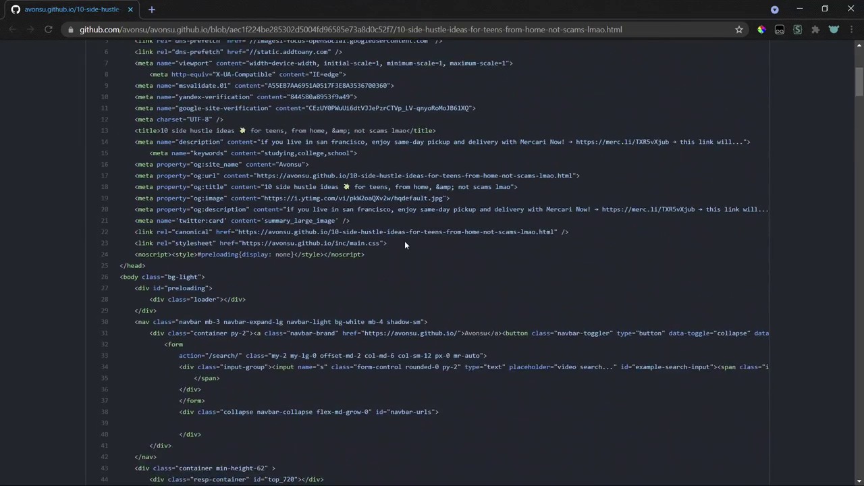
scroll(404, 245, down, 3)
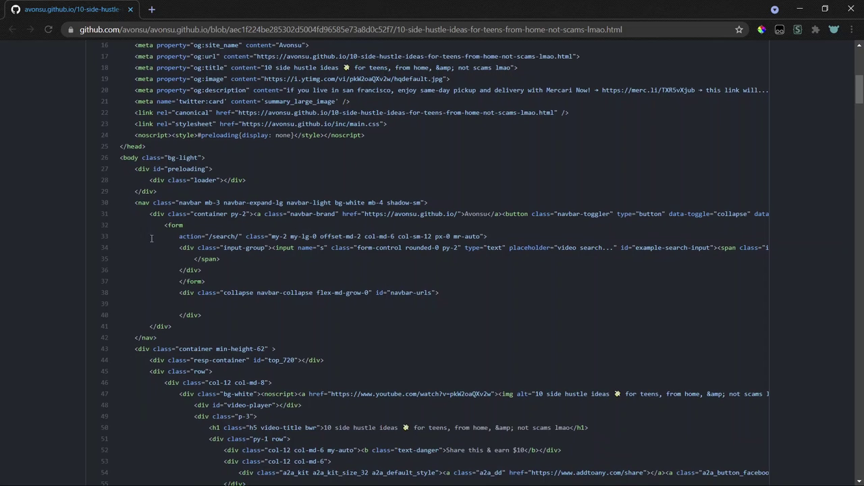
drag(203, 203, 246, 203)
click(251, 203)
- Scroll down the source and select the page URL on line 100
scroll(233, 211, down, 5)
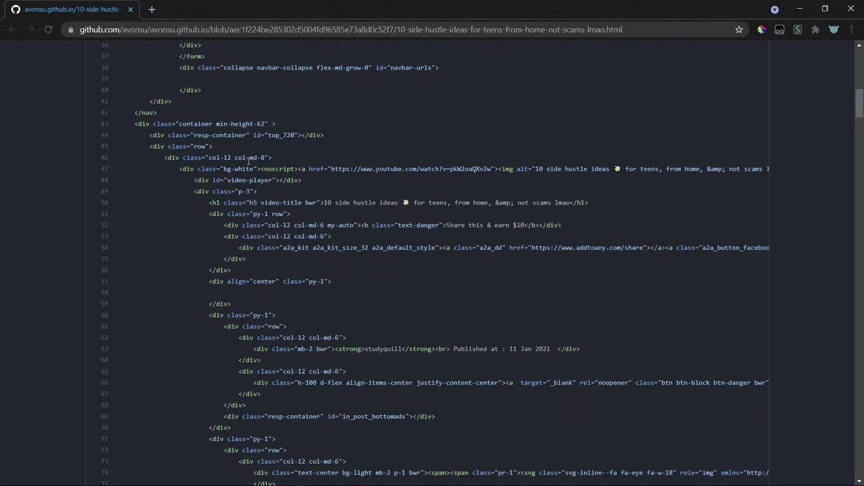
scroll(322, 230, down, 6)
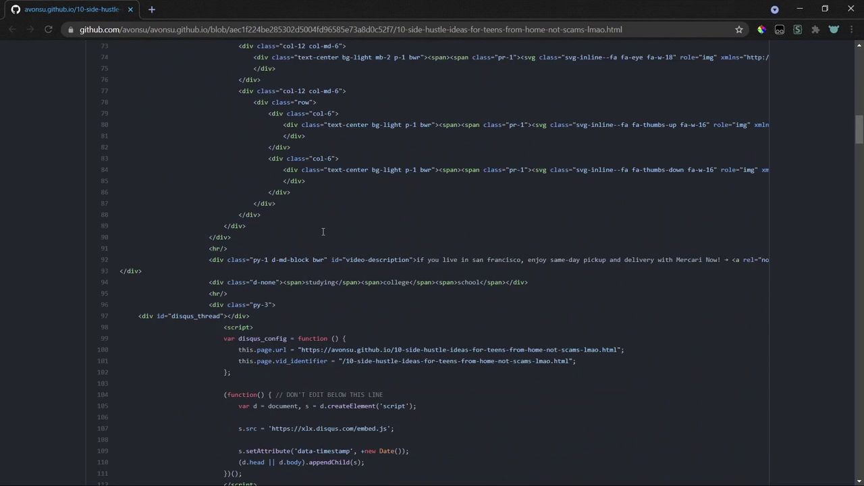
scroll(322, 230, down, 5)
scroll(322, 231, up, 1)
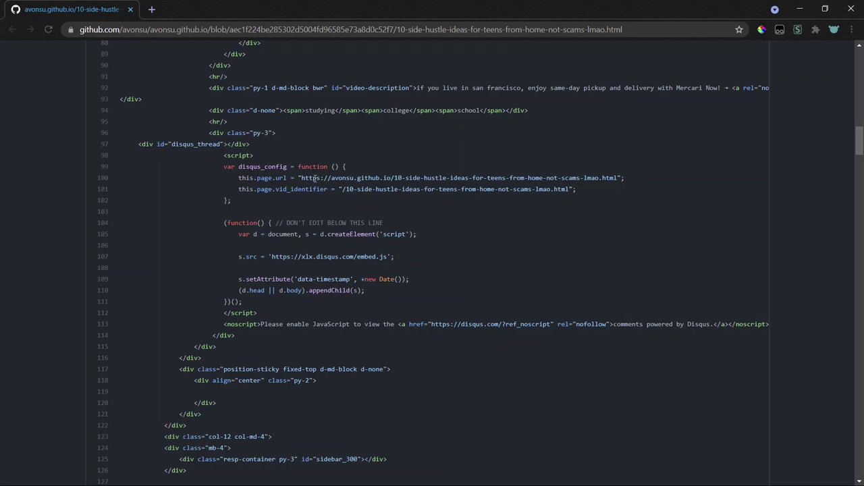
drag(301, 178, 611, 170)
scroll(604, 175, down, 1)
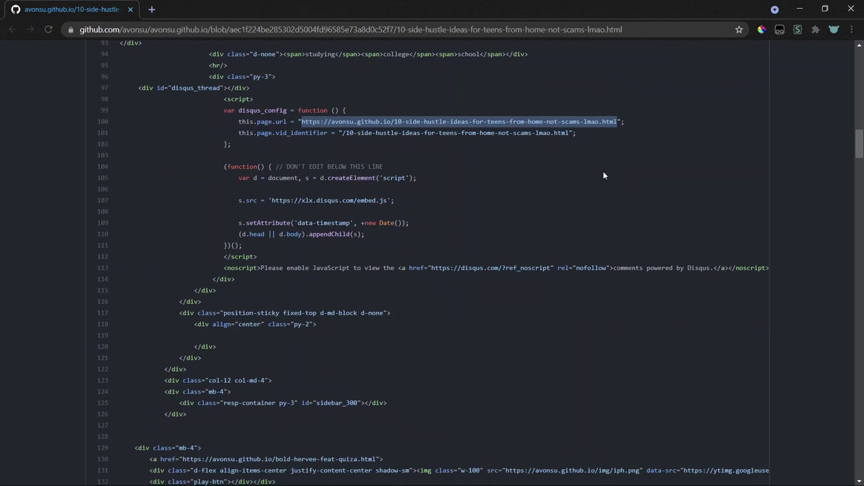
- Copy 'disqus' from line 99, Google it in a new tab, then close that tab
drag(239, 110, 262, 110)
key(ctrl+c)
key(ctrl+t)
key(ctrl+v)
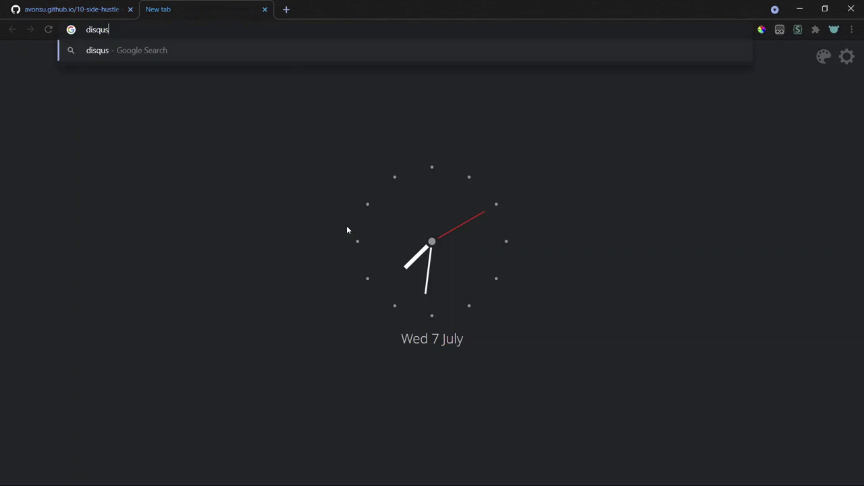
key(Return)
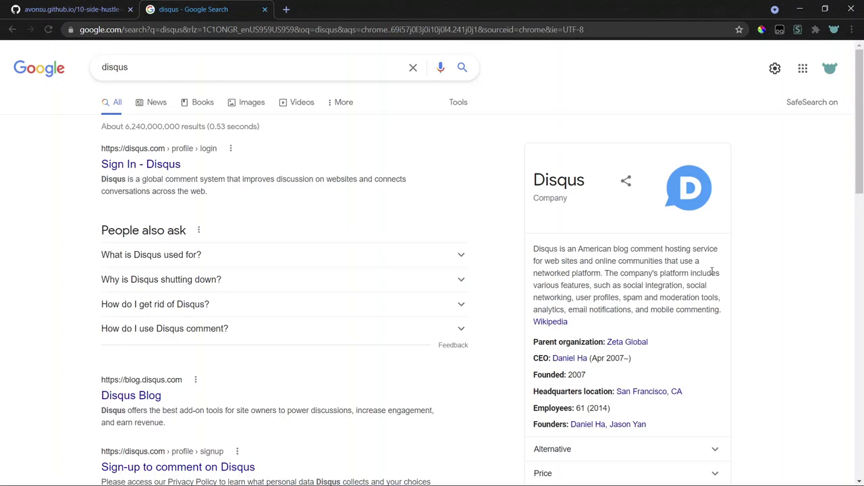
key(ctrl+w)
click(491, 189)
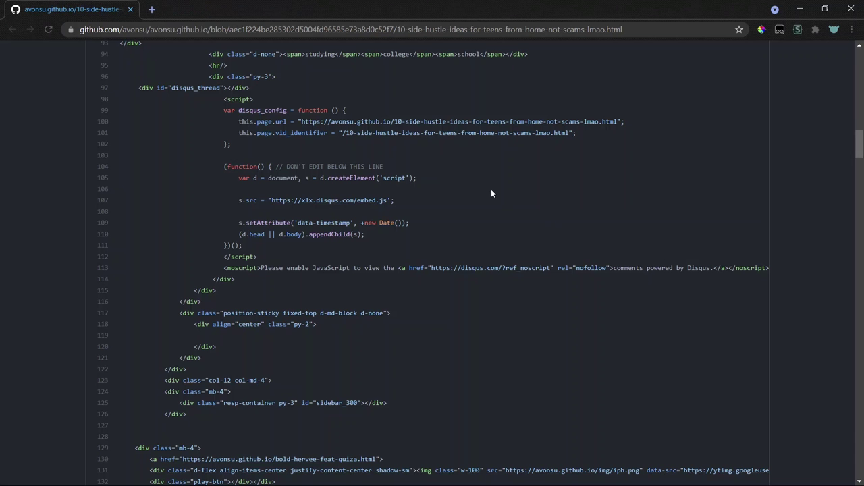
scroll(491, 189, down, 1)
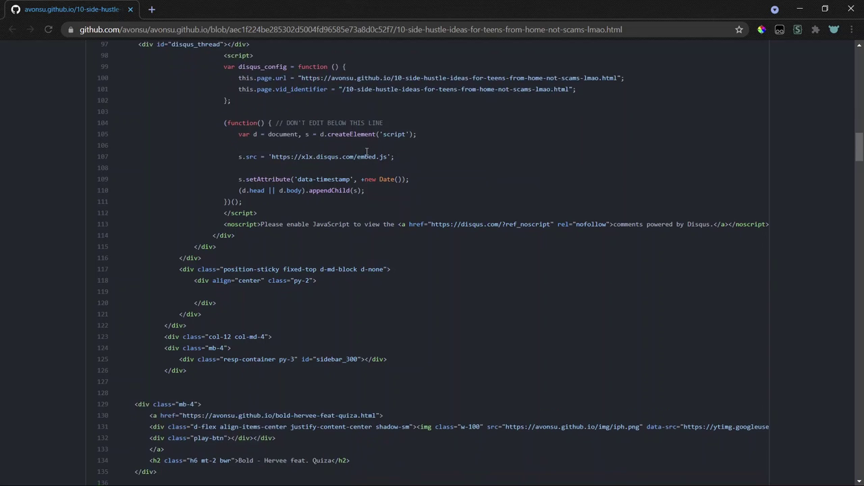
scroll(368, 151, up, 1)
drag(284, 178, 430, 176)
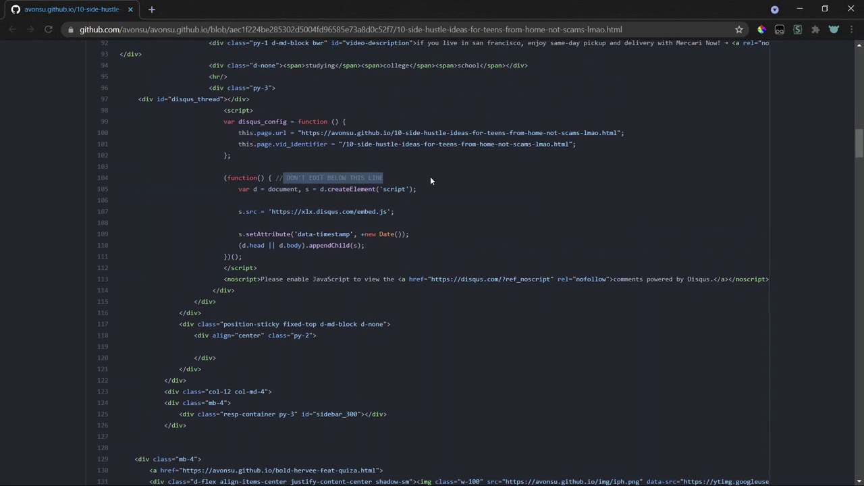
scroll(500, 226, down, 1)
scroll(500, 231, up, 1)
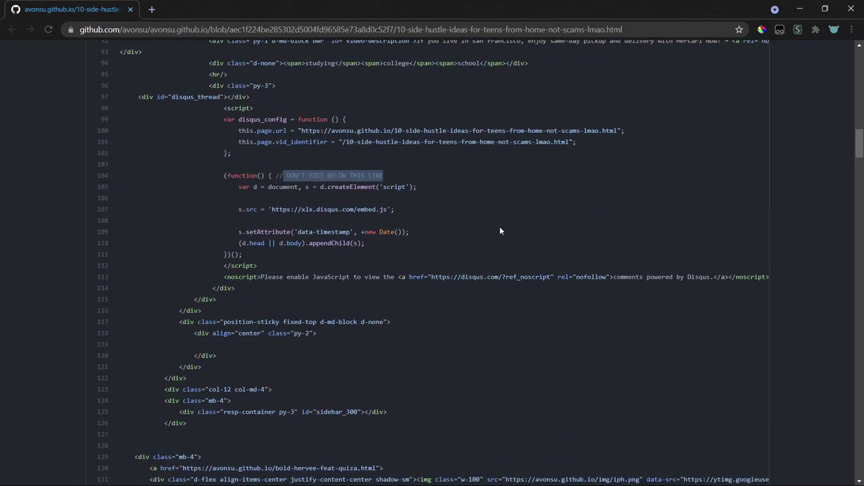
scroll(500, 231, down, 3)
scroll(499, 231, down, 12)
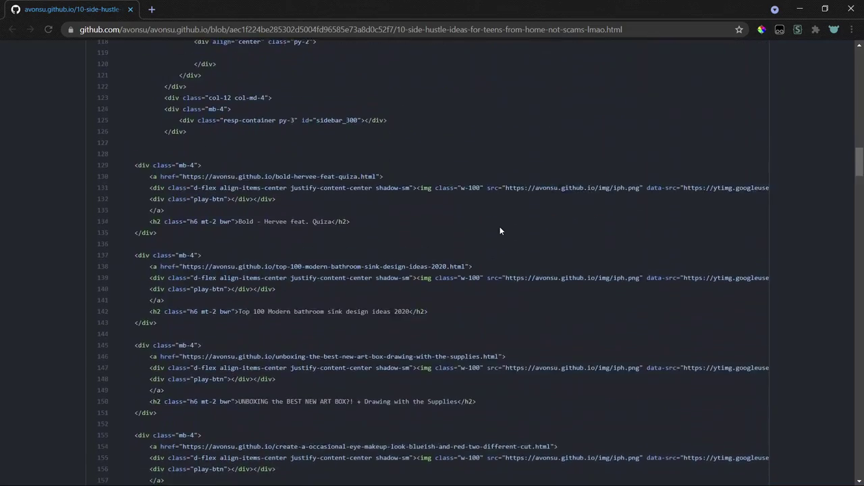
scroll(500, 226, down, 20)
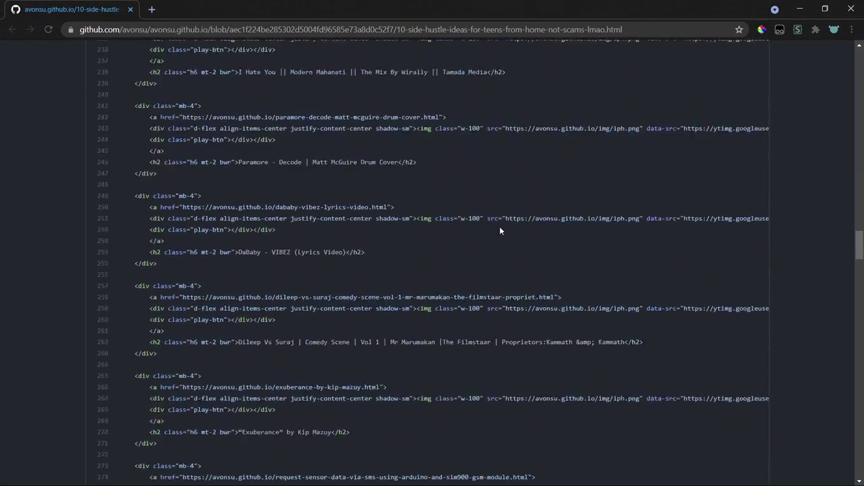
scroll(499, 231, down, 9)
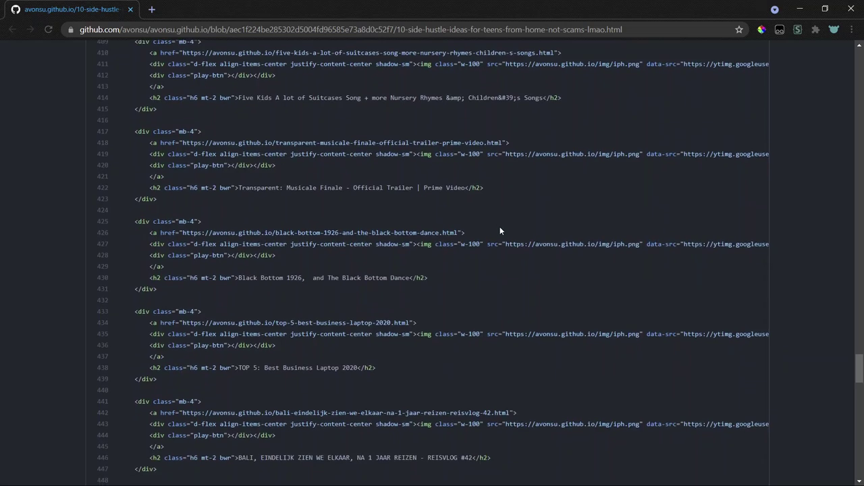
scroll(499, 231, up, 20)
scroll(500, 230, down, 3)
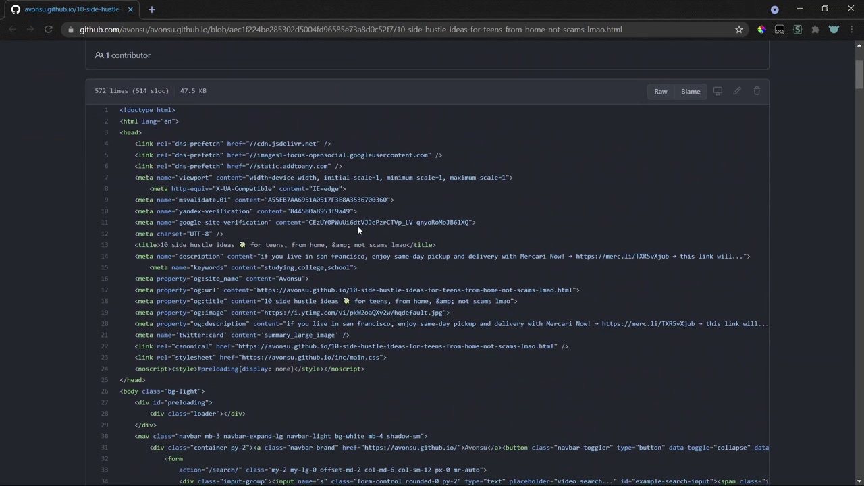
scroll(288, 278, down, 1)
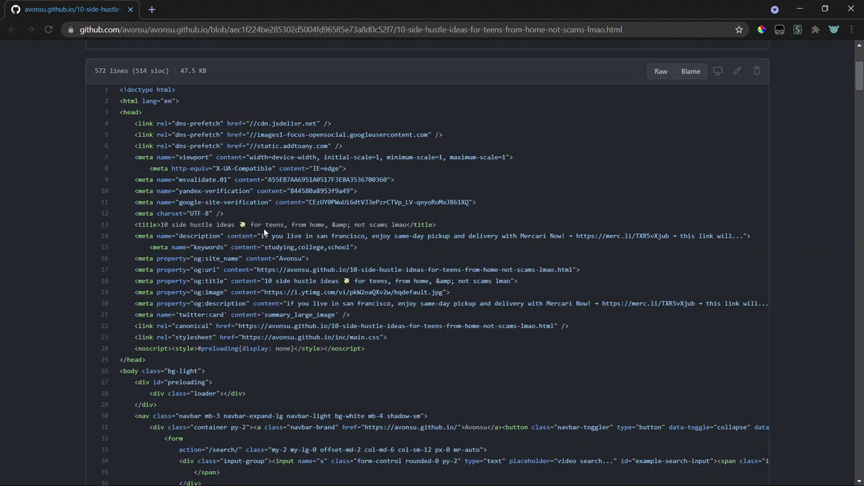
drag(270, 235, 503, 235)
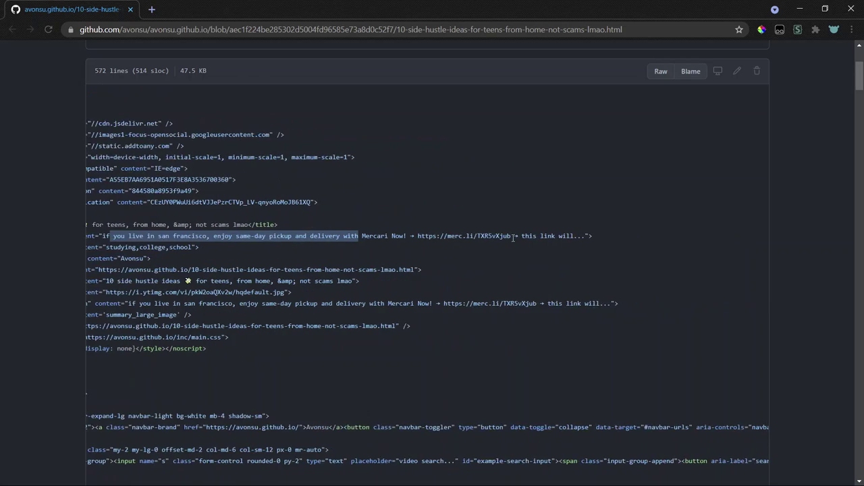
scroll(730, 263, right, 1)
drag(686, 236, 714, 237)
scroll(512, 292, left, 1)
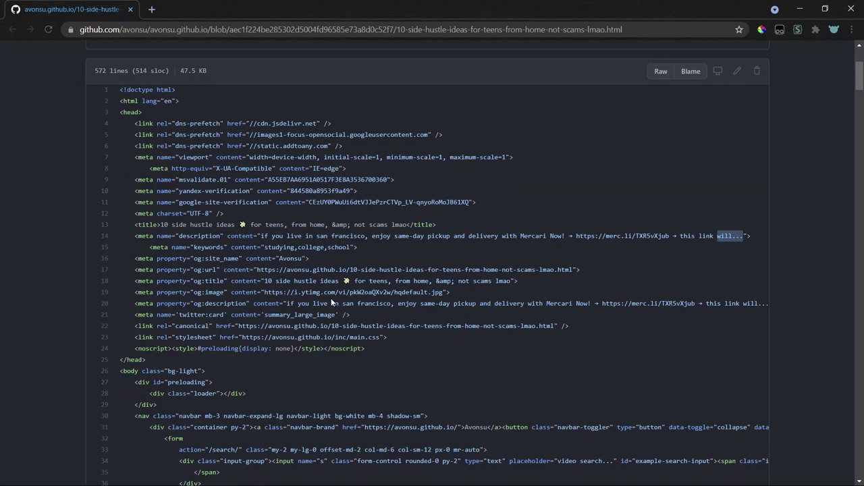
drag(265, 292, 443, 291)
key(ctrl+c)
key(ctrl+t)
key(ctrl+v)
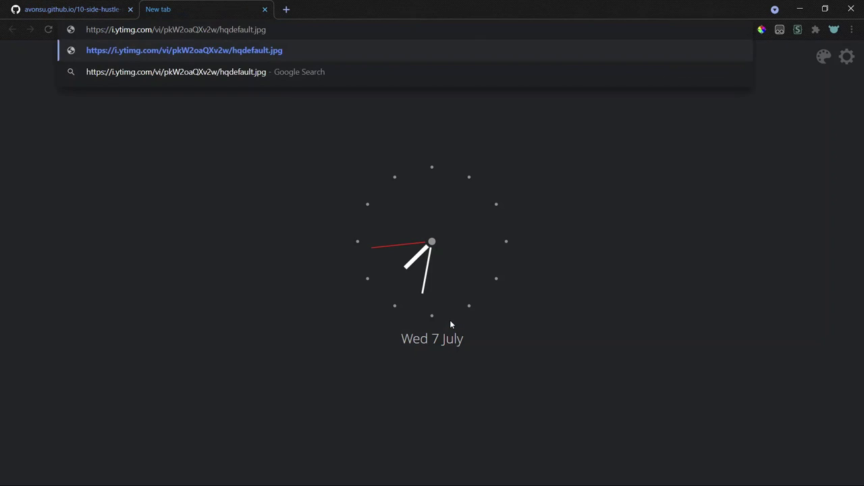
key(Return)
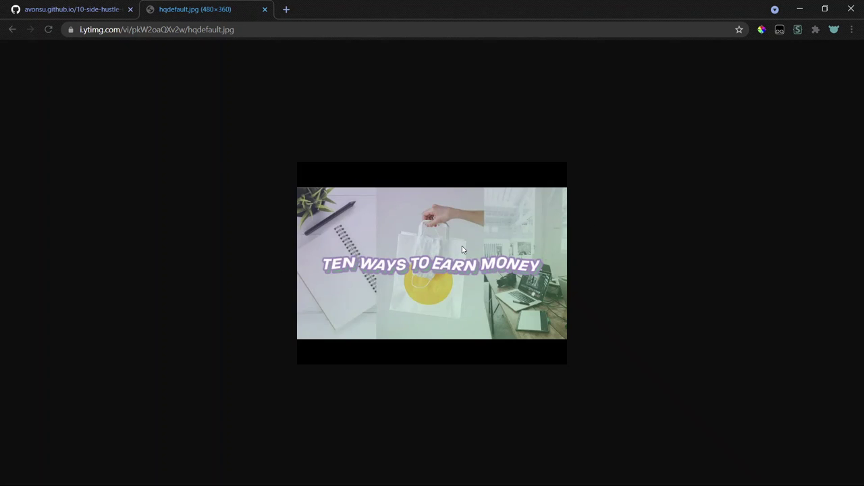
key(ctrl+w)
click(408, 215)
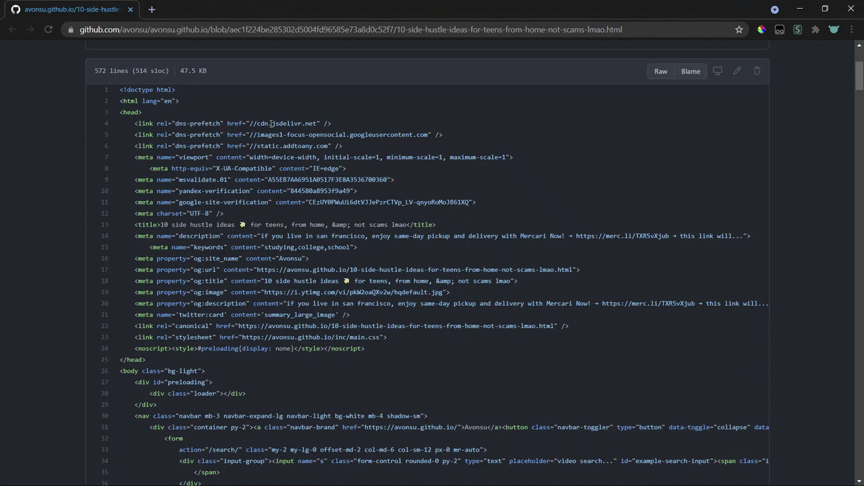
- Find the 'css' references in the page source and review the matching line
scroll(278, 126, down, 1)
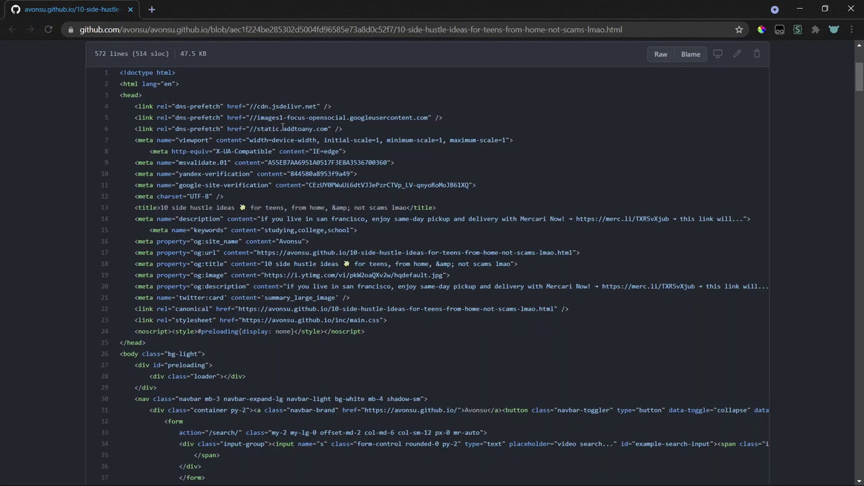
scroll(291, 134, down, 1)
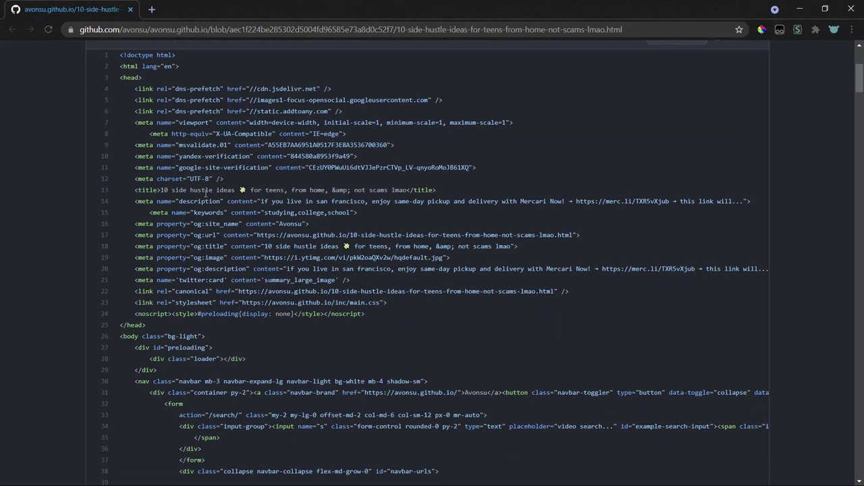
scroll(205, 194, down, 2)
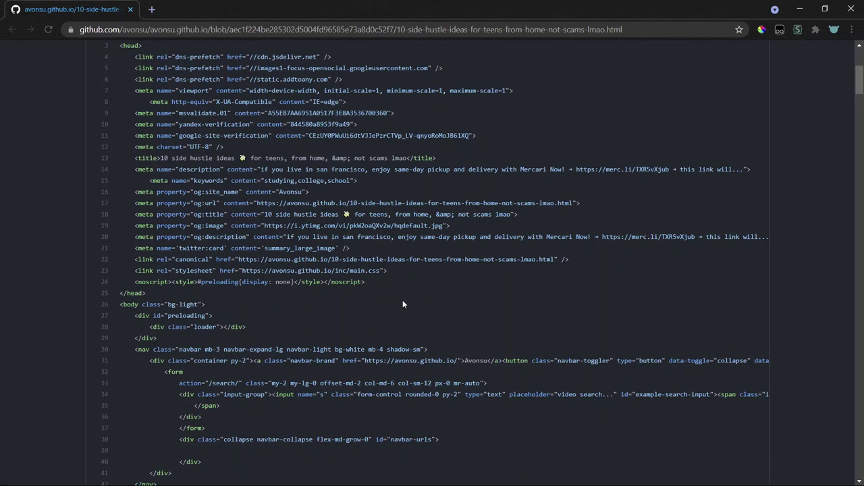
scroll(402, 300, down, 1)
key(ctrl+f)
text(css)
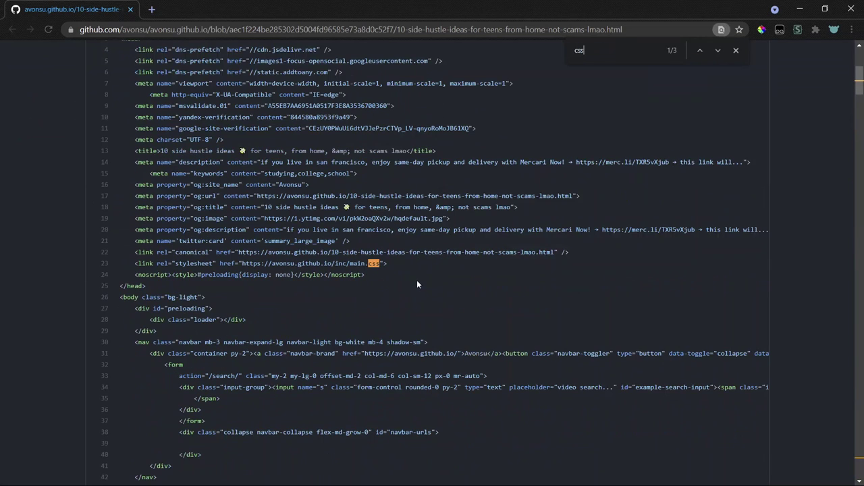
key(Return)
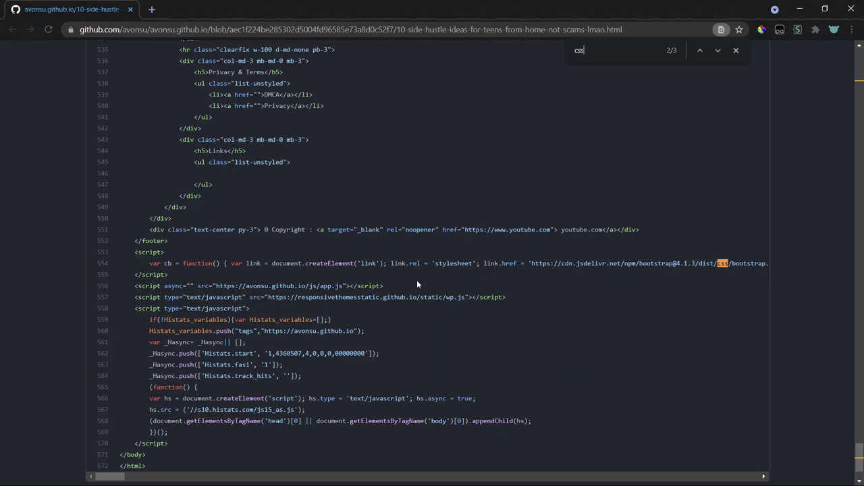
scroll(578, 260, right, 3)
scroll(579, 261, left, 2)
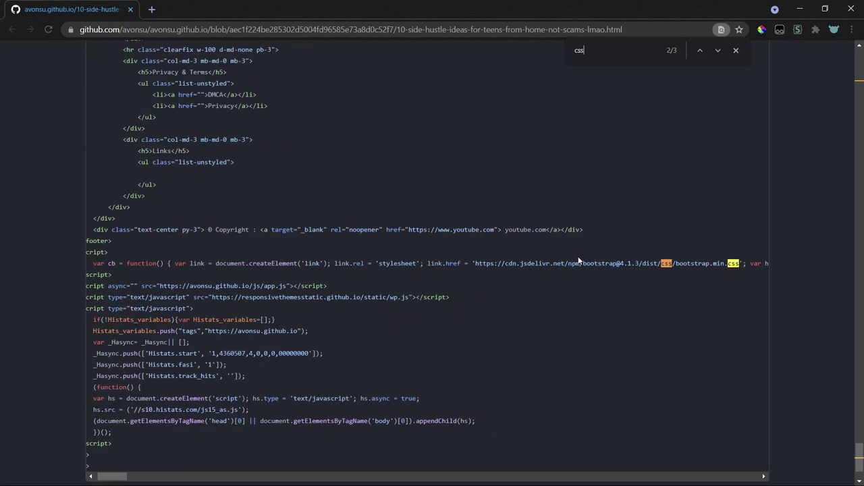
scroll(579, 261, left, 2)
scroll(579, 260, right, 10)
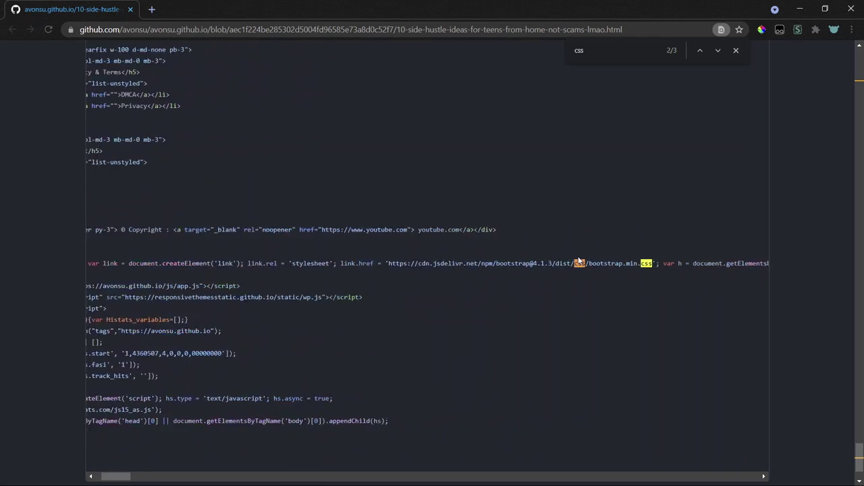
scroll(578, 261, right, 3)
scroll(579, 260, left, 12)
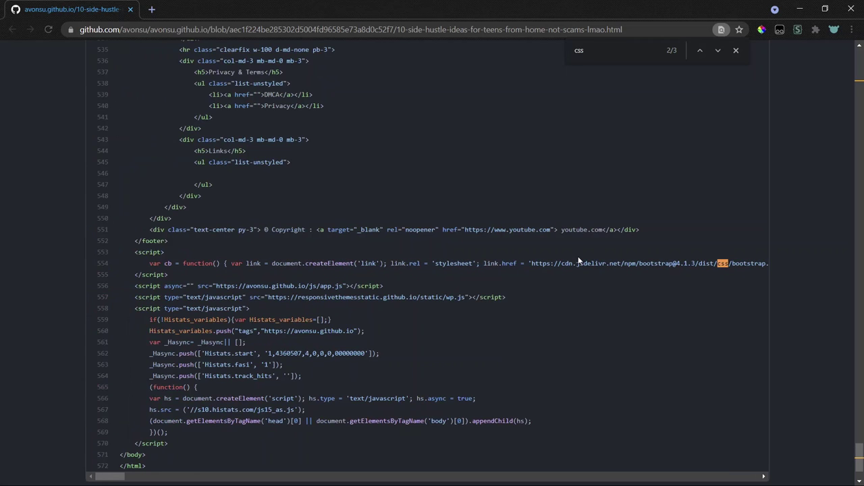
key(Escape)
- Select and copy the app.js script URL on line 556
scroll(579, 261, right, 8)
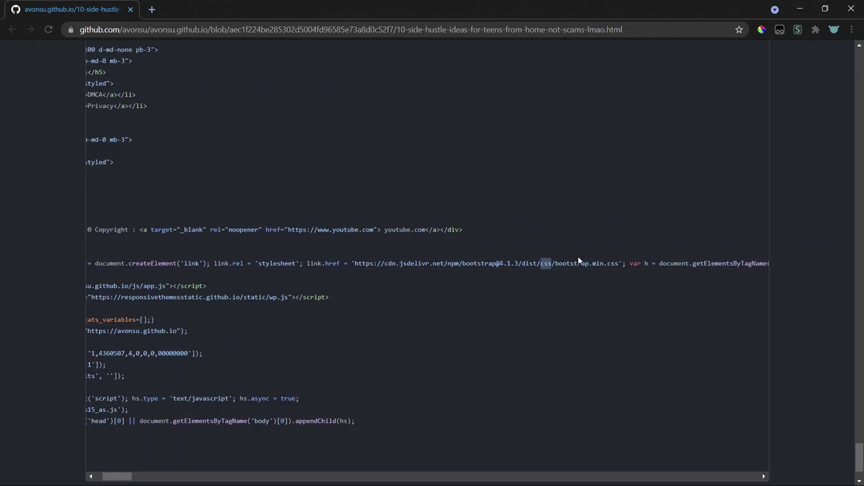
scroll(579, 261, left, 8)
scroll(373, 329, down, 2)
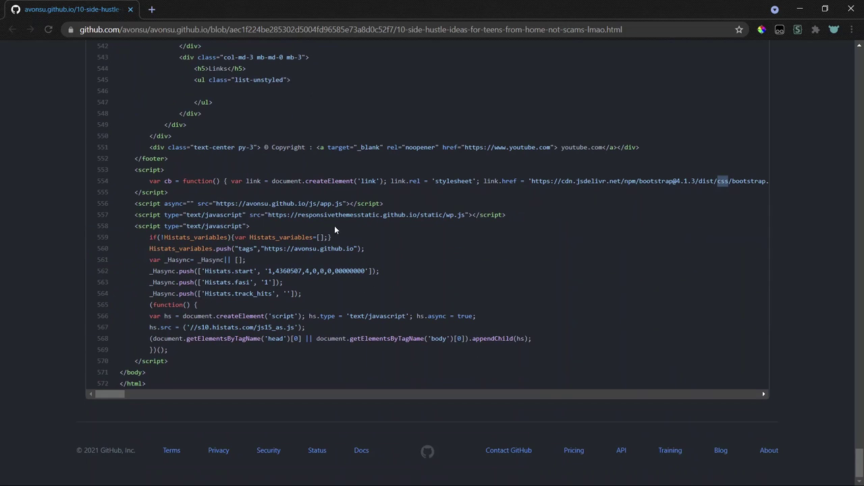
drag(217, 203, 341, 203)
key(ctrl+c)
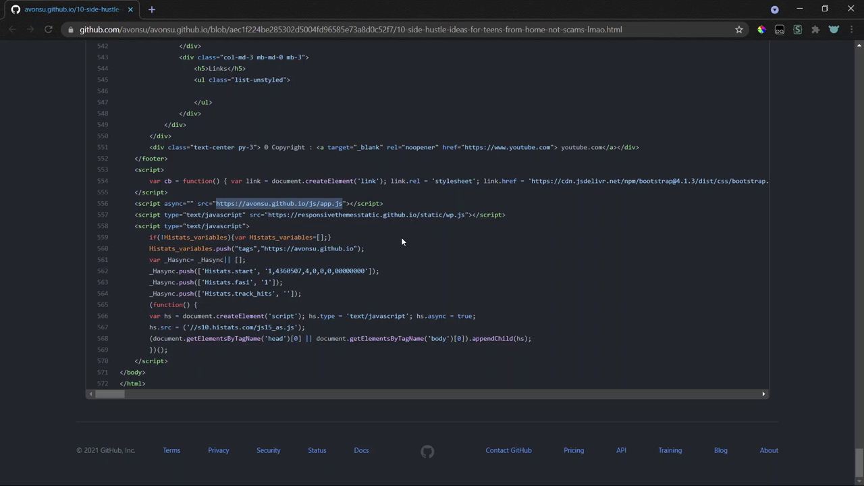
key(ctrl+t)
key(ctrl+v)
key(Return)
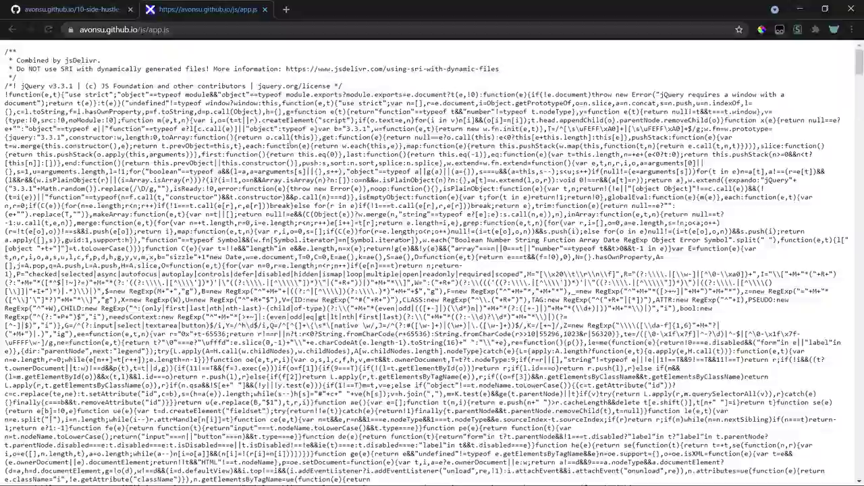
scroll(401, 238, down, 15)
scroll(319, 150, up, 15)
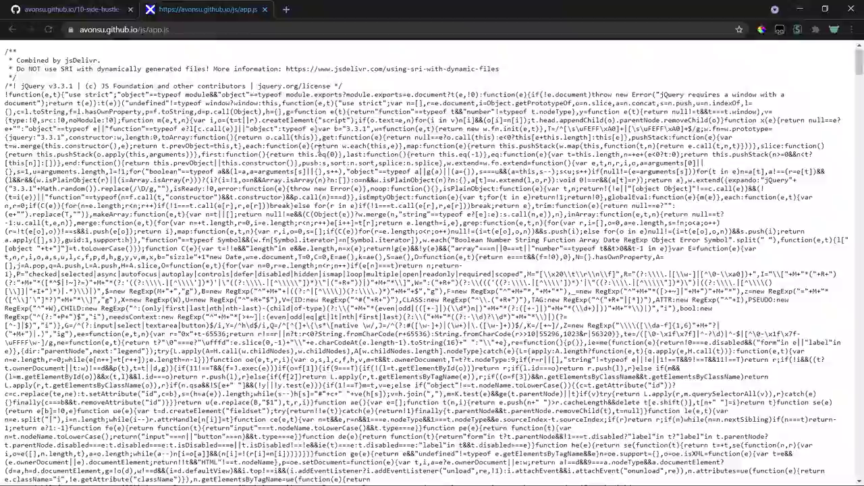
double_click(32, 85)
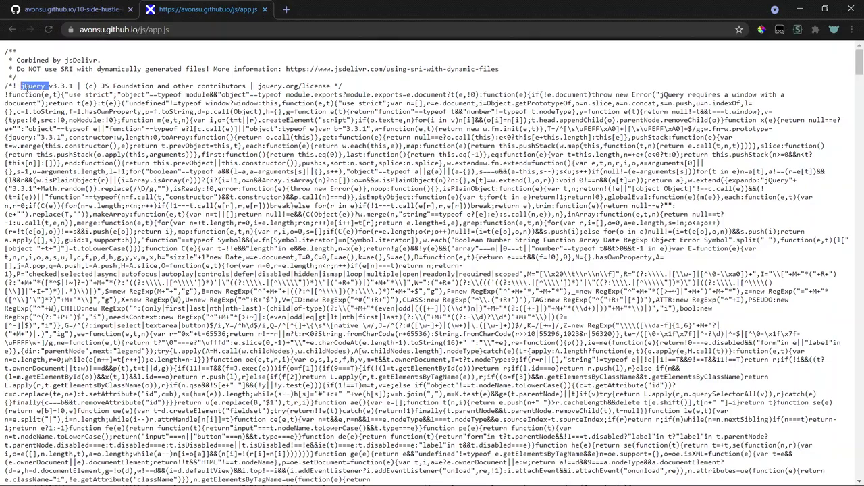
key(End)
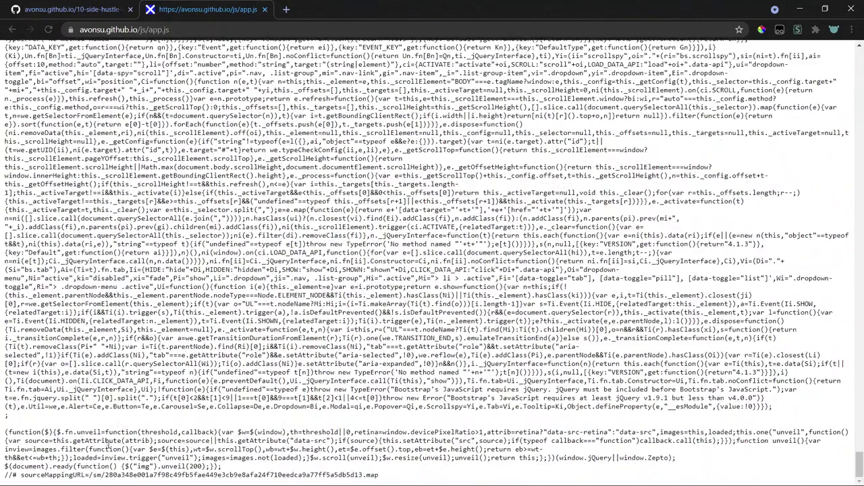
double_click(88, 432)
drag(90, 476, 480, 478)
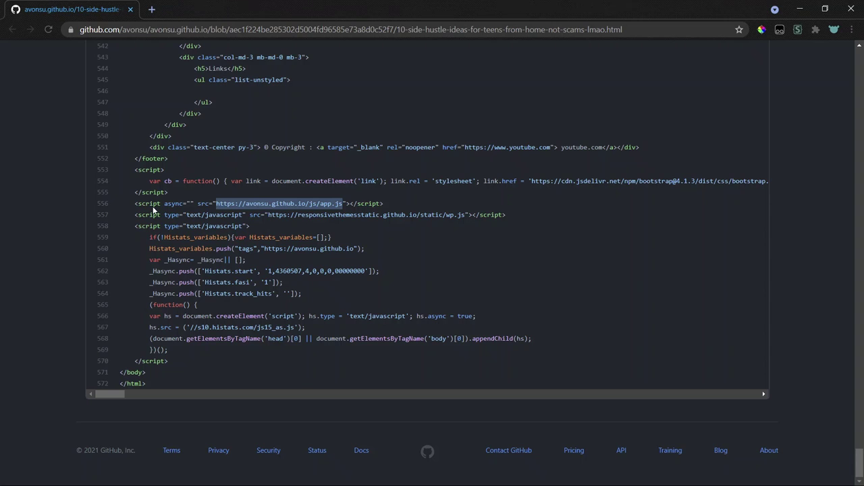
click(69, 235)
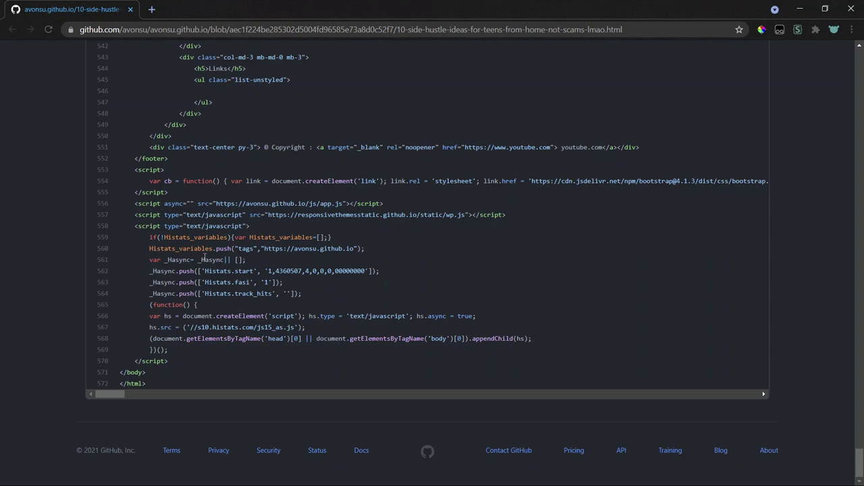
drag(189, 237, 163, 238)
key(ctrl+c)
key(ctrl+t)
key(ctrl+v)
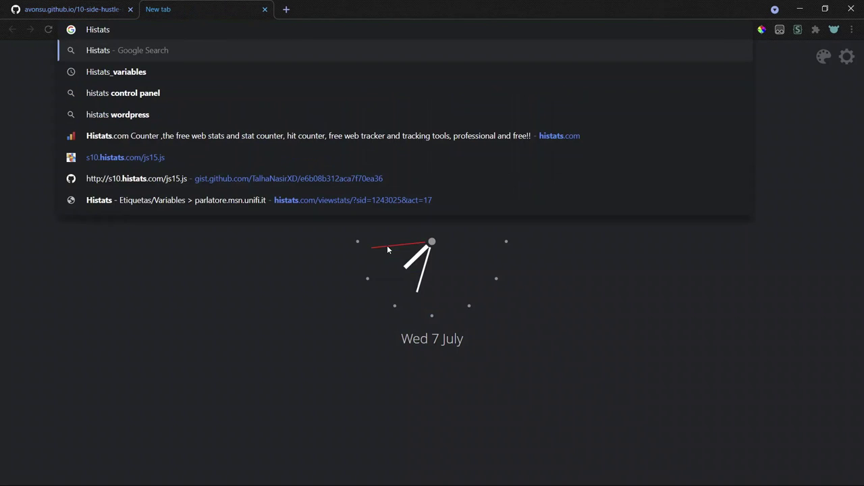
key(Return)
click(243, 165)
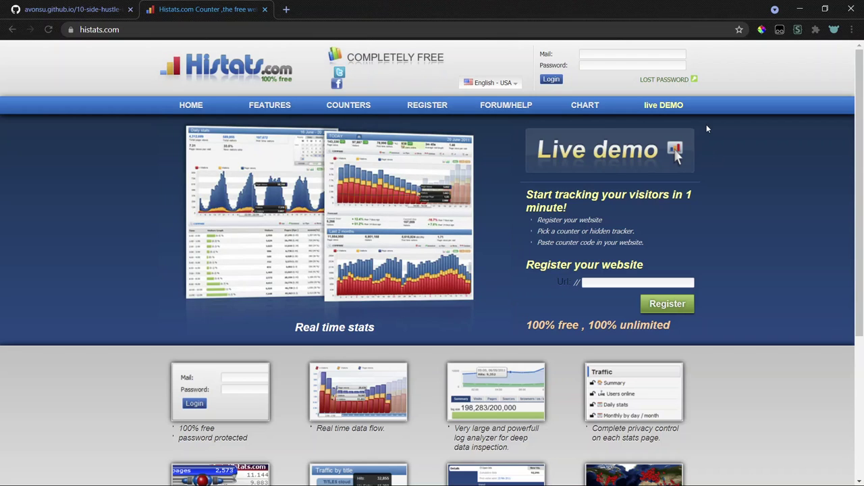
scroll(767, 185, down, 3)
scroll(767, 185, down, 2)
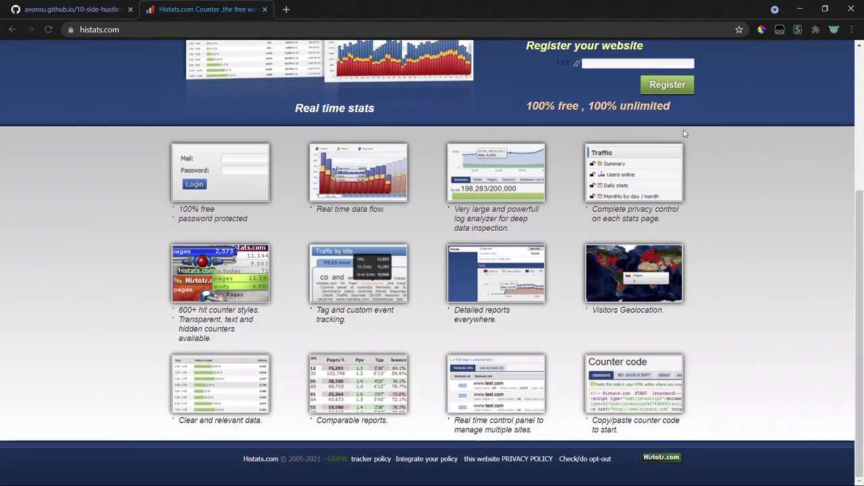
key(alt+Left)
scroll(77, 175, down, 1)
scroll(78, 175, down, 5)
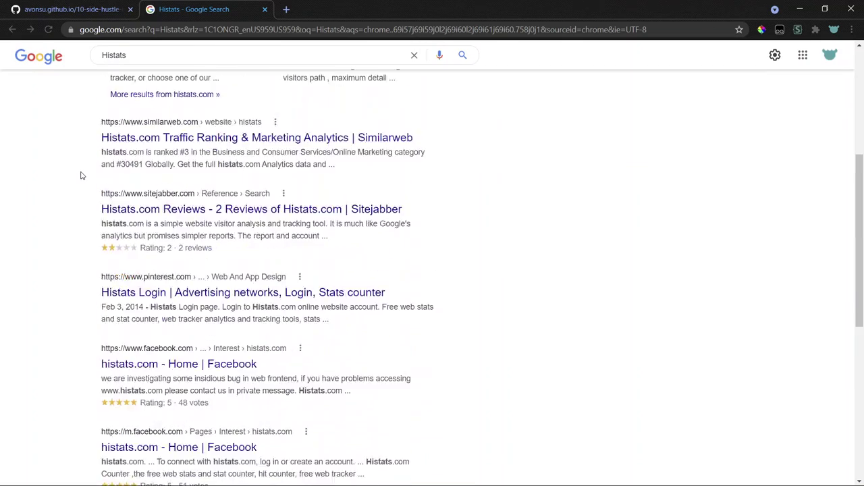
scroll(247, 203, down, 3)
scroll(380, 243, up, 10)
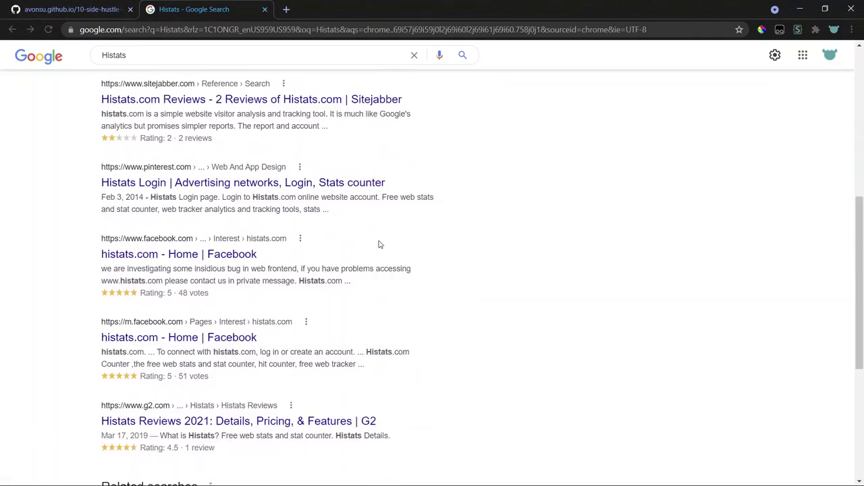
scroll(350, 241, down, 10)
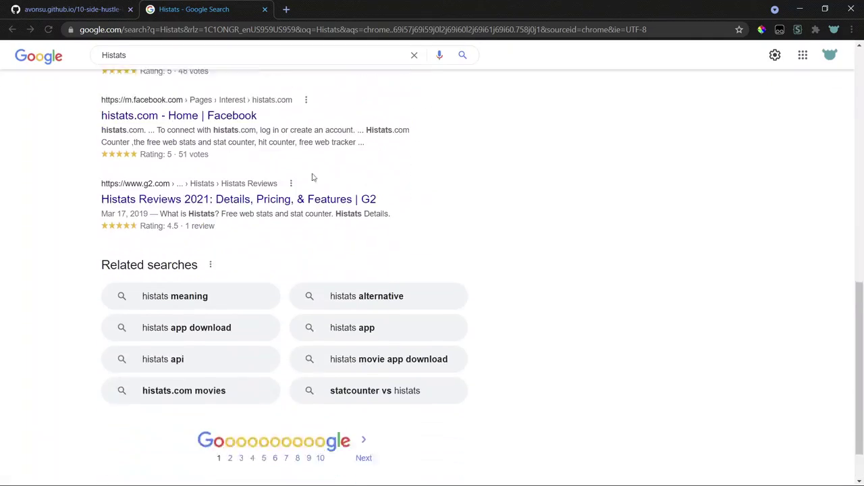
click(363, 400)
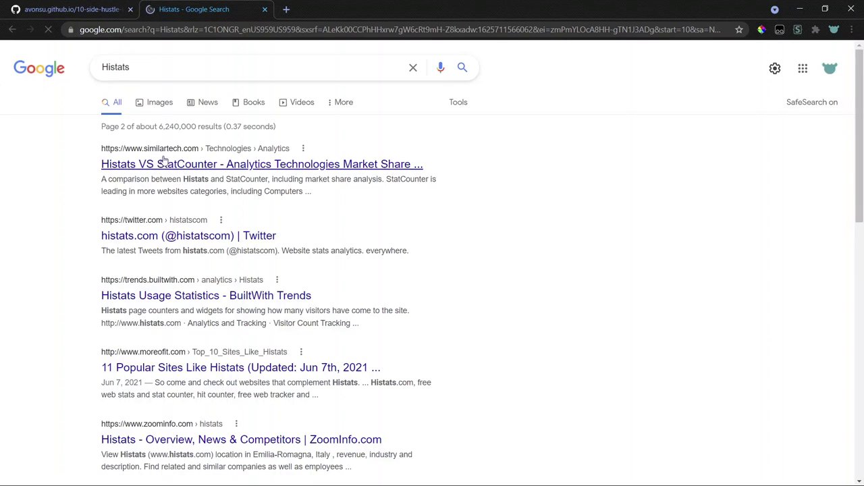
scroll(156, 215, down, 3)
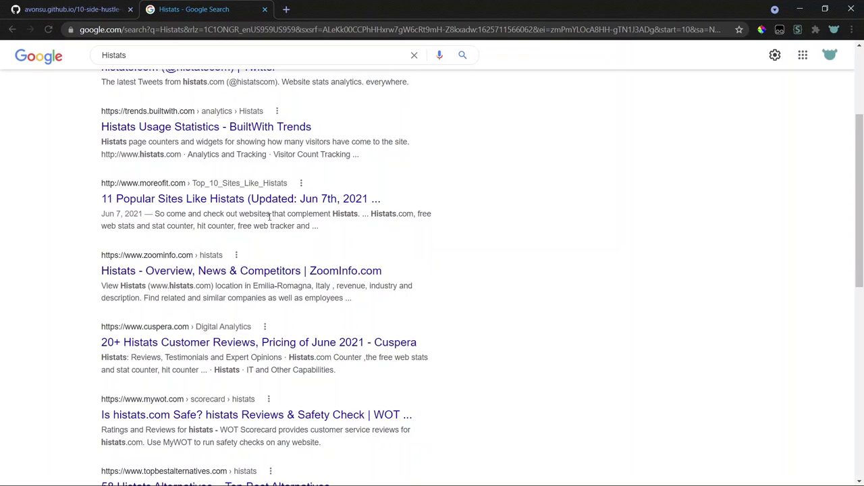
scroll(246, 221, down, 3)
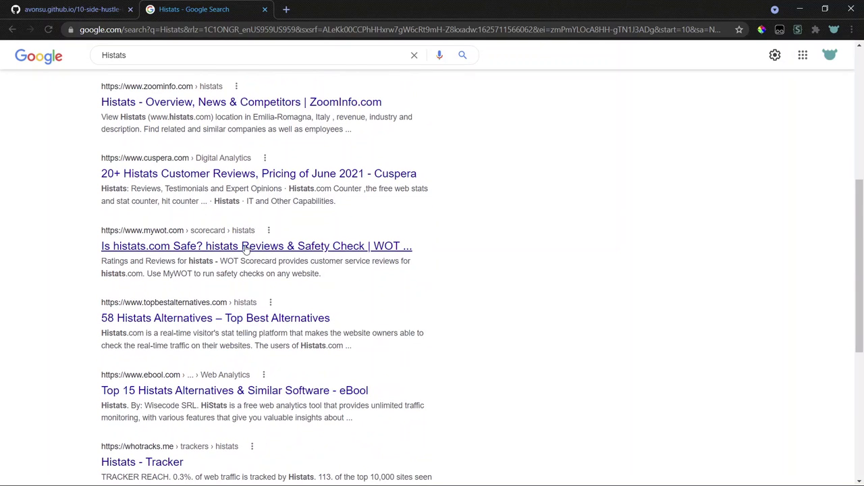
click(237, 248)
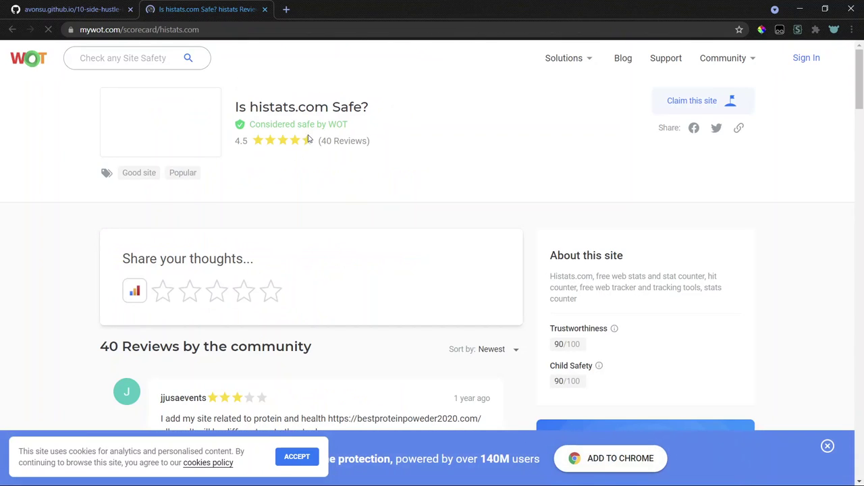
key(ctrl+w)
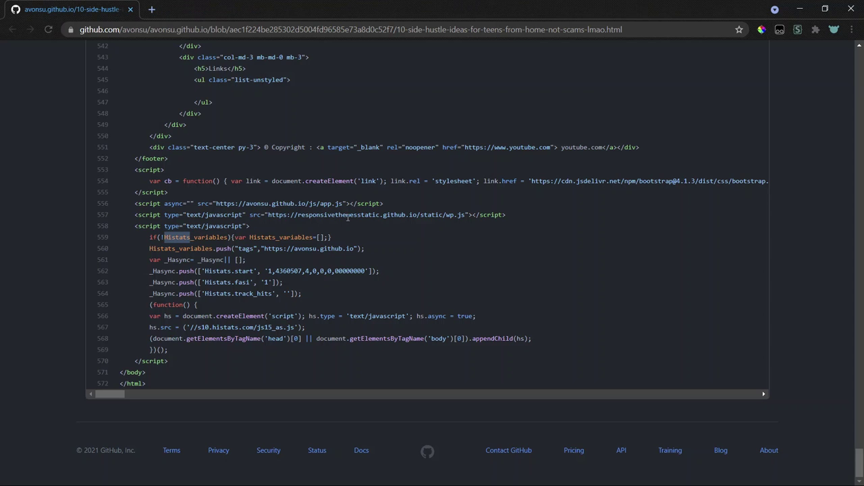
click(320, 268)
drag(186, 248, 149, 336)
click(331, 316)
click(255, 277)
drag(268, 214, 474, 219)
key(ctrl+c)
key(ctrl+t)
key(ctrl+v)
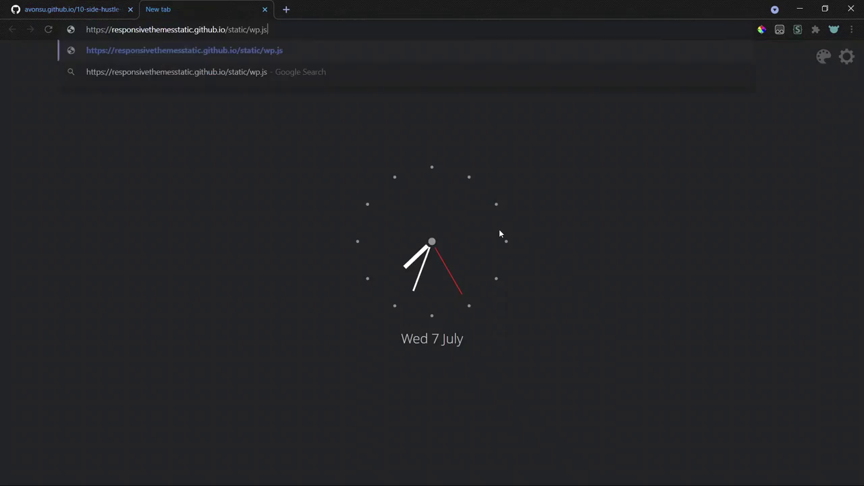
key(Return)
scroll(218, 141, down, 1)
scroll(218, 141, down, 2)
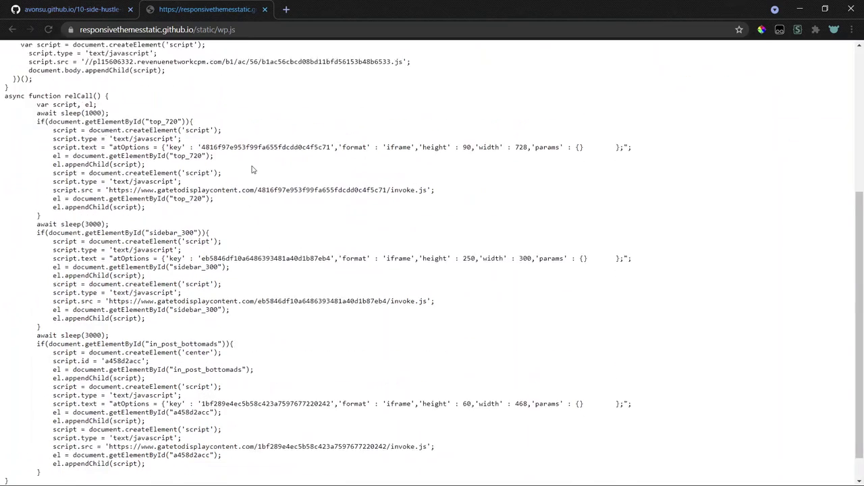
scroll(251, 172, up, 3)
scroll(241, 137, down, 4)
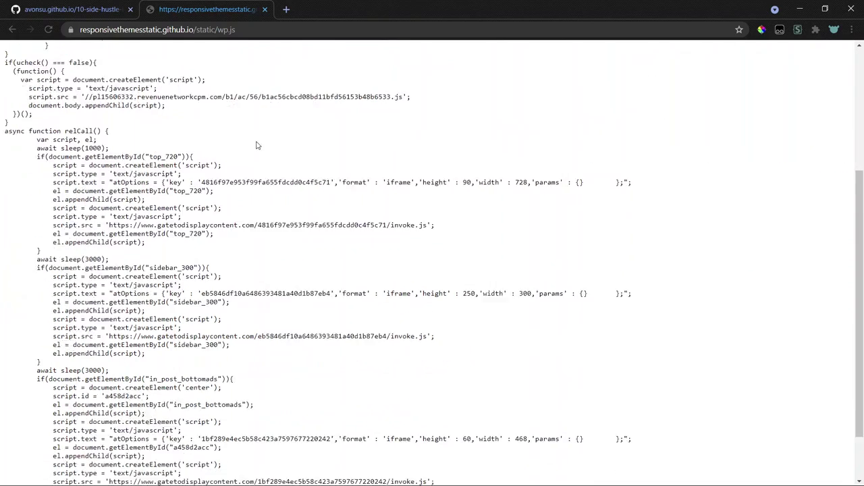
key(ctrl+w)
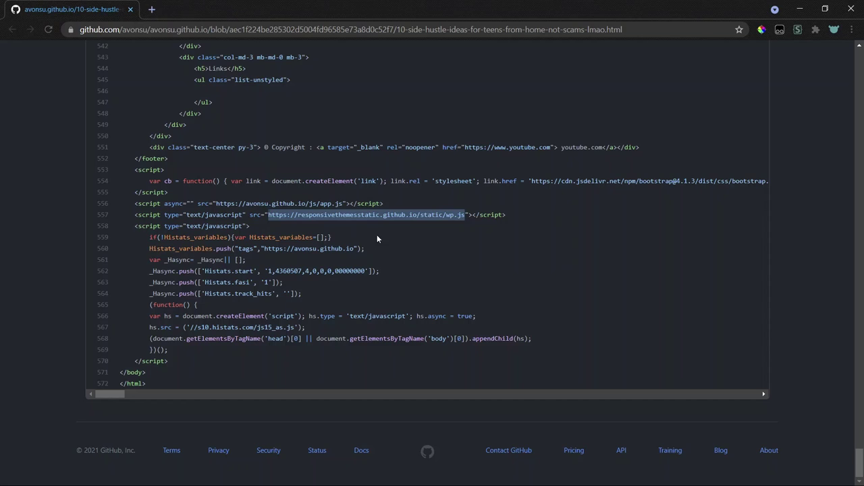
click(395, 244)
double_click(364, 215)
drag(363, 215, 414, 215)
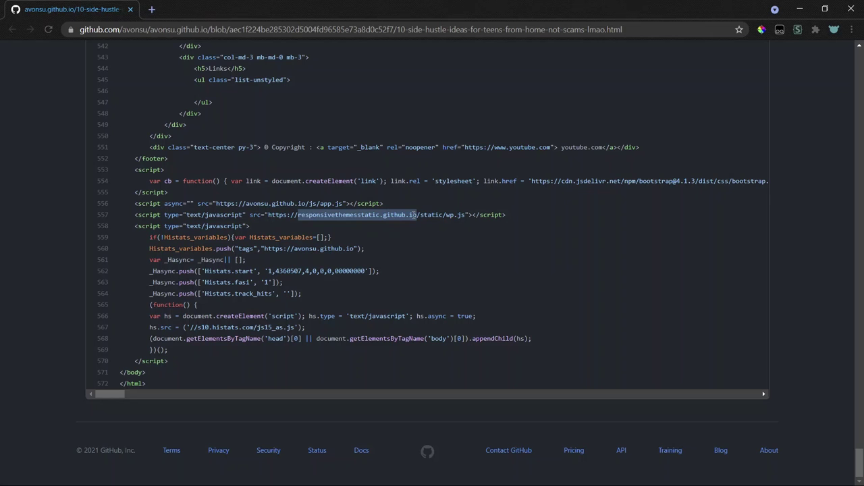
click(379, 245)
- Jump to the top, glance at the branch list, and go to the repository's Code file list
key(Home)
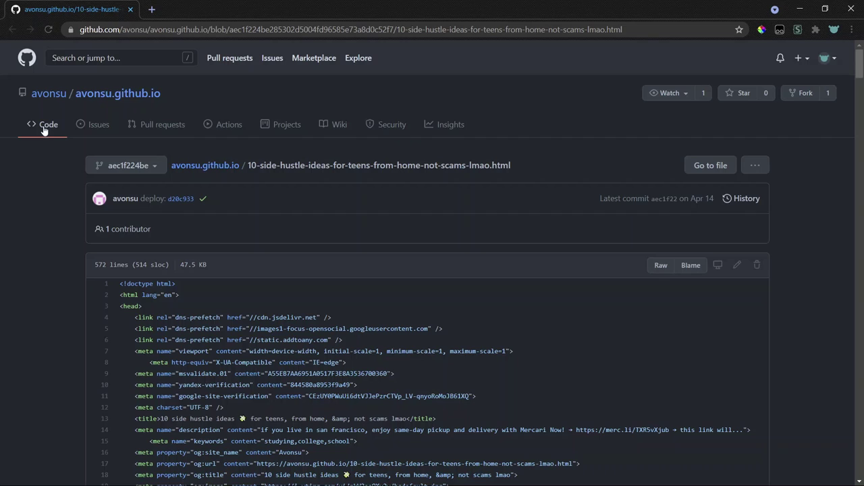
click(114, 165)
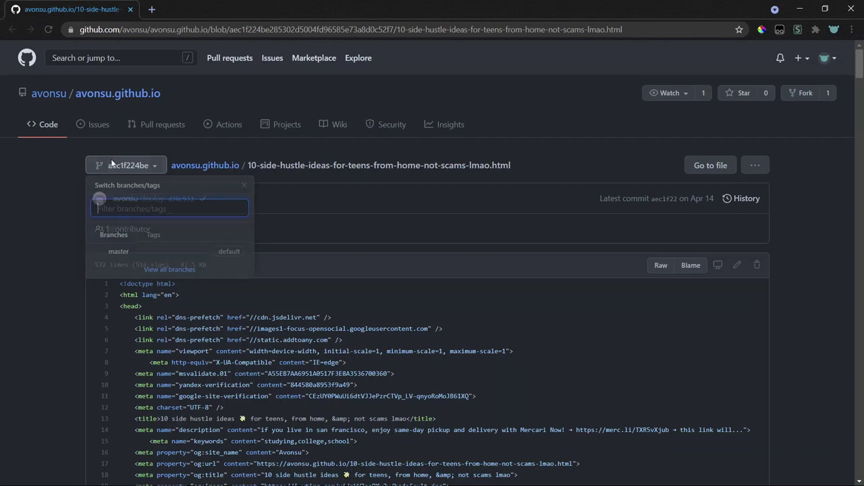
click(45, 192)
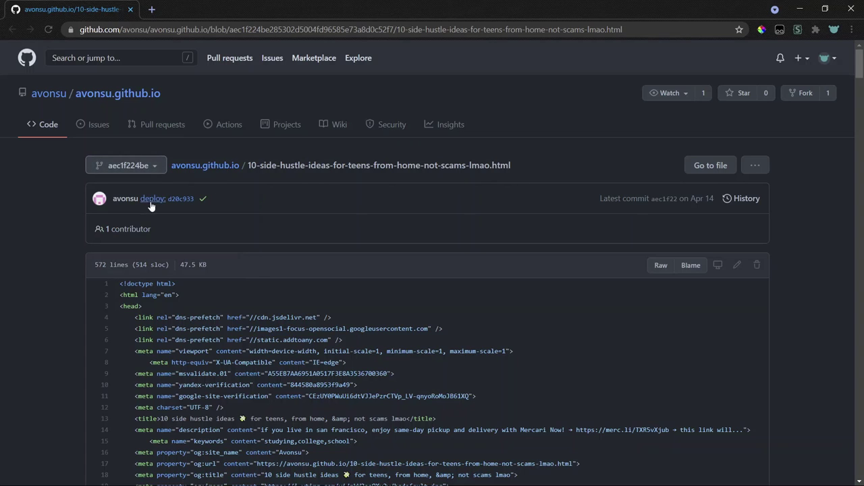
click(54, 132)
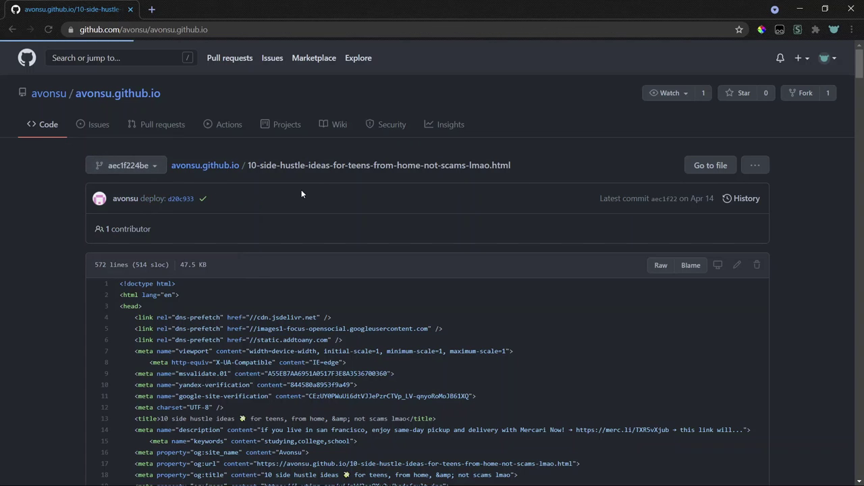
- Note the 21,290 omitted-entries count and open the author's commits in a background tab
scroll(7, 304, down, 15)
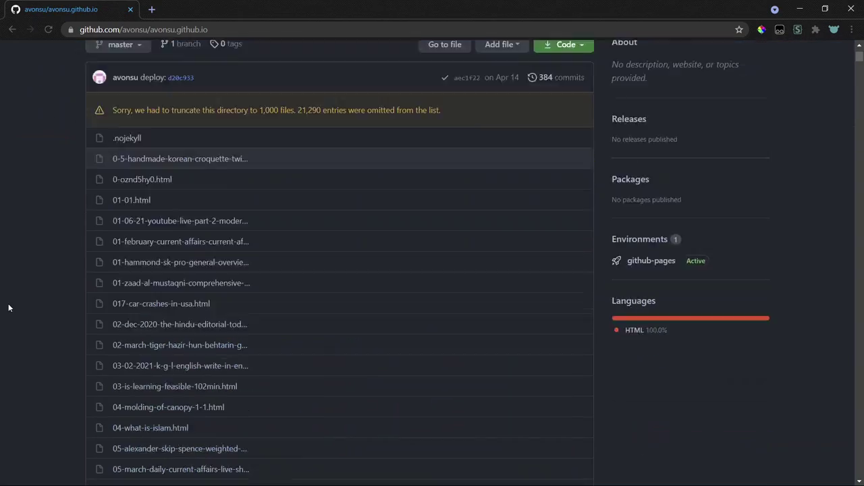
scroll(9, 308, up, 15)
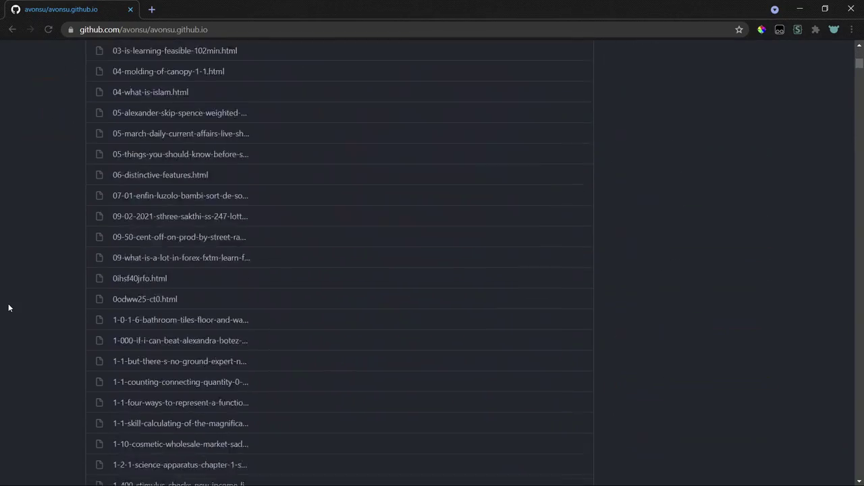
scroll(9, 308, up, 7)
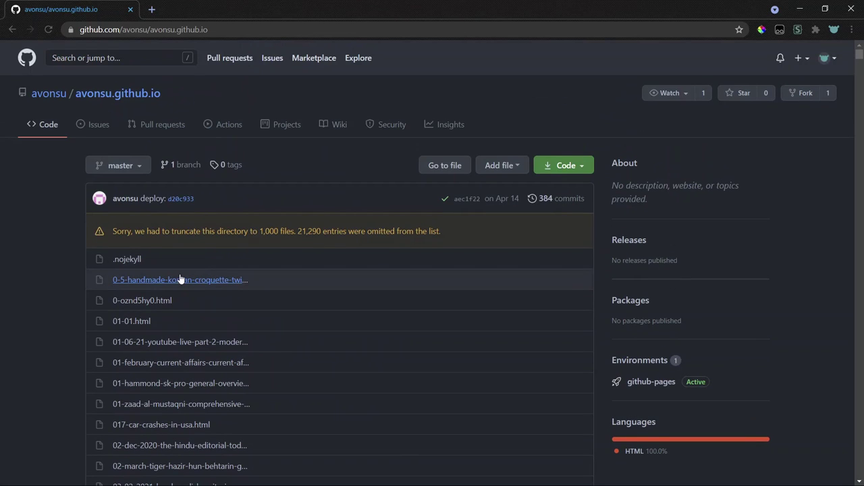
double_click(305, 230)
click(459, 225)
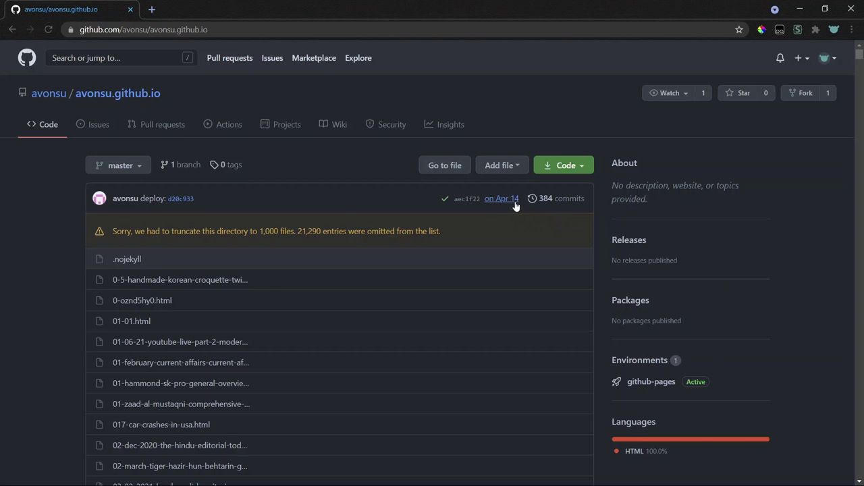
middle_click(123, 199)
- From the commit list, open the owner's profile and view the January 9 contribution activity
click(201, 11)
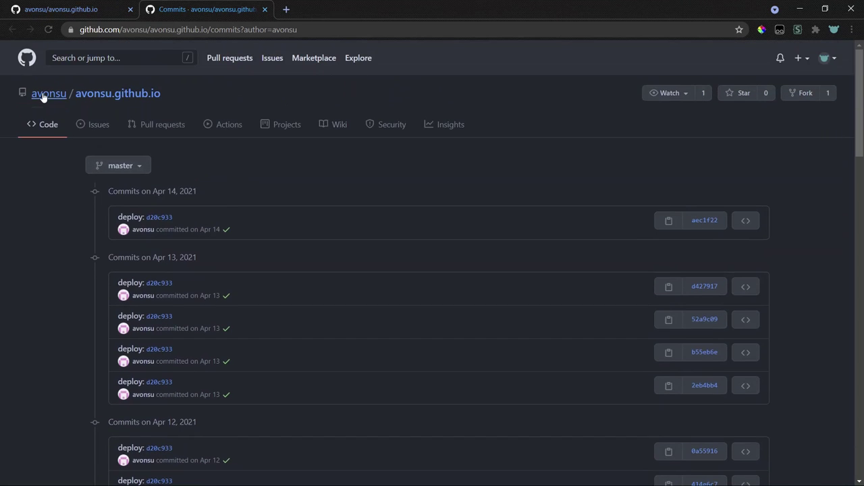
click(42, 97)
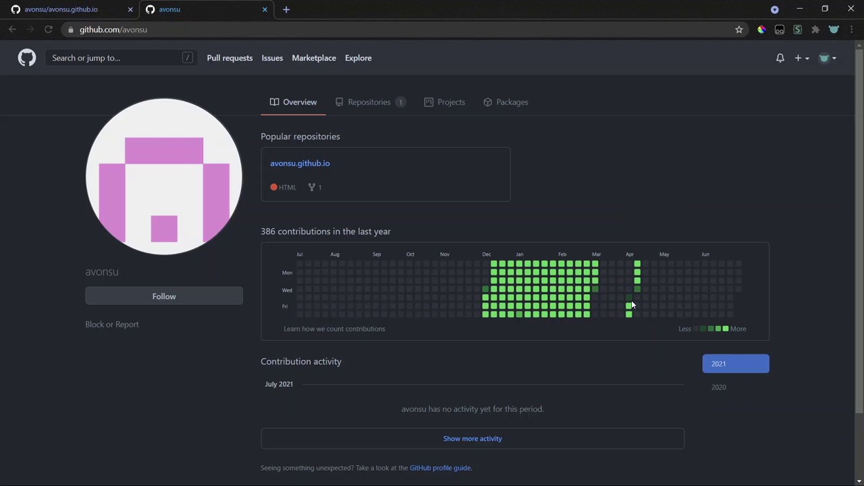
mouse_move(640, 266)
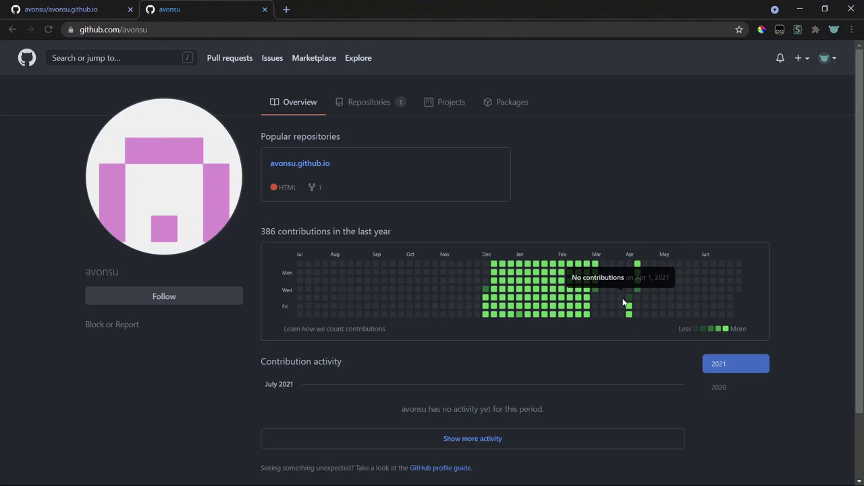
mouse_move(628, 302)
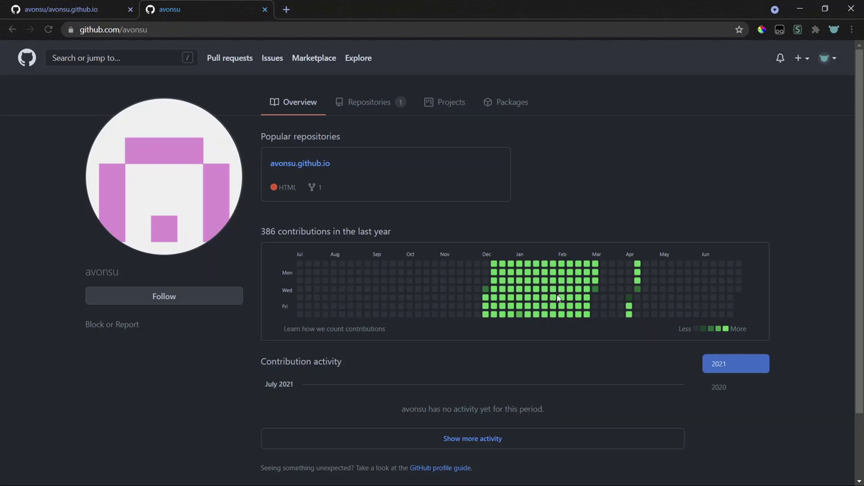
click(518, 313)
scroll(518, 314, down, 3)
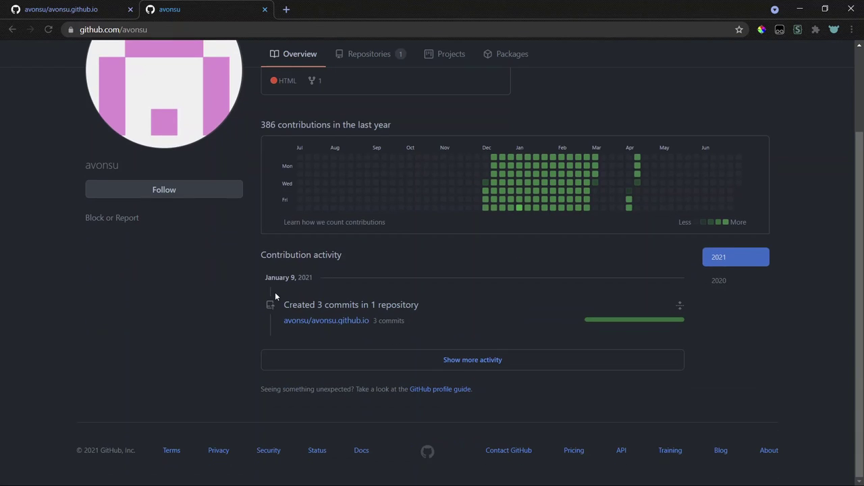
scroll(235, 300, up, 10)
- Close the profile tab, briefly reopen it, and close it again
key(ctrl+w)
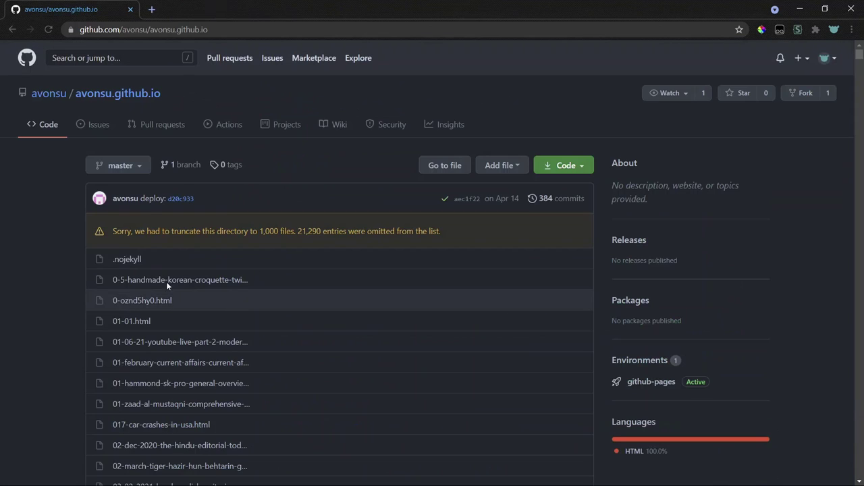
key(ctrl+shift+t)
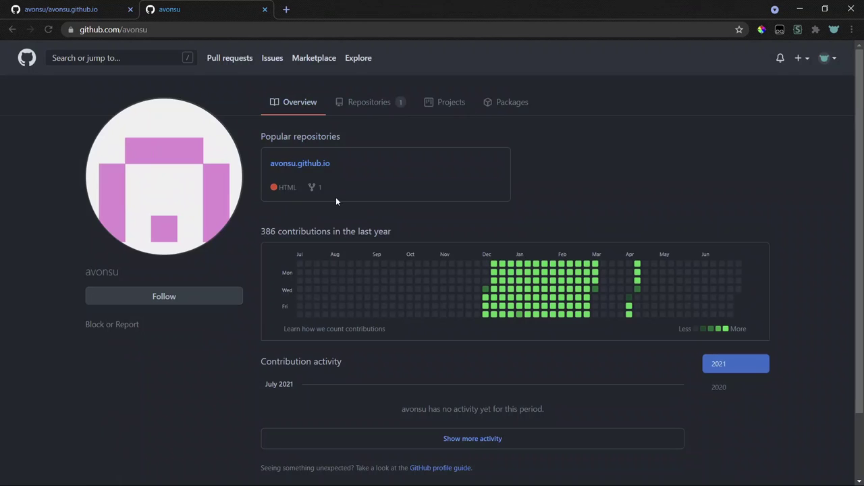
key(ctrl+w)
scroll(18, 264, down, 1)
scroll(18, 263, up, 1)
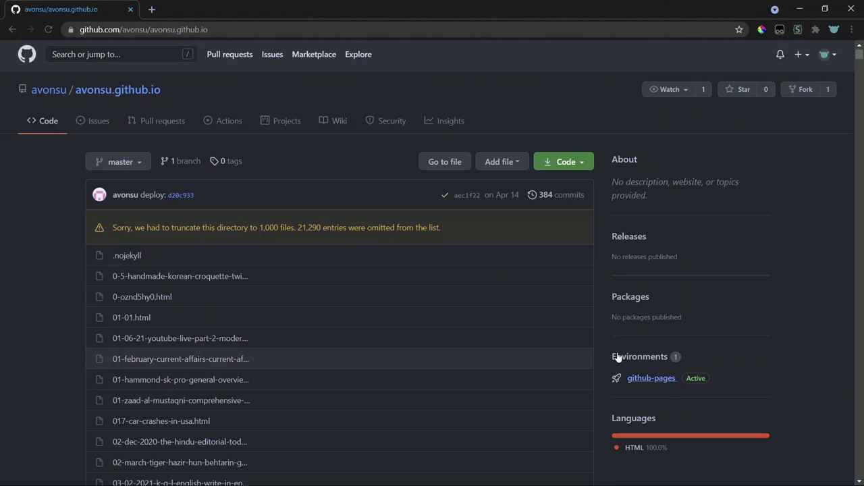
drag(160, 26, 275, 41)
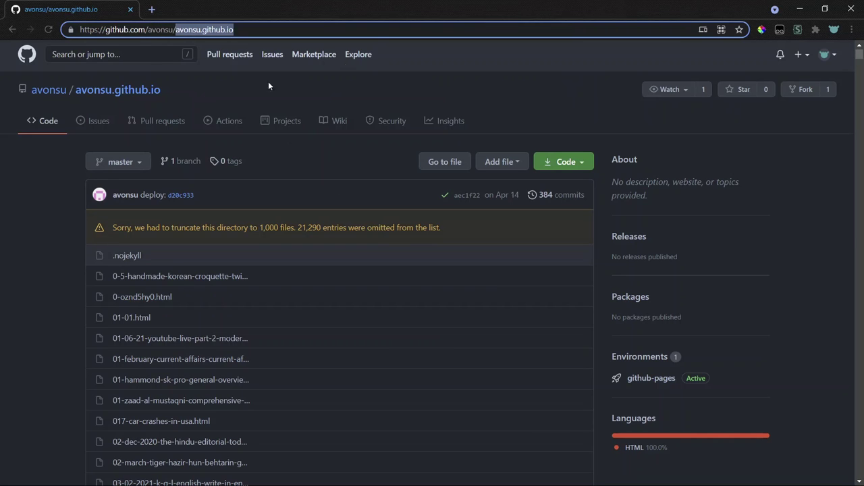
key(ctrl+c)
key(ctrl+t)
key(ctrl+v)
key(Return)
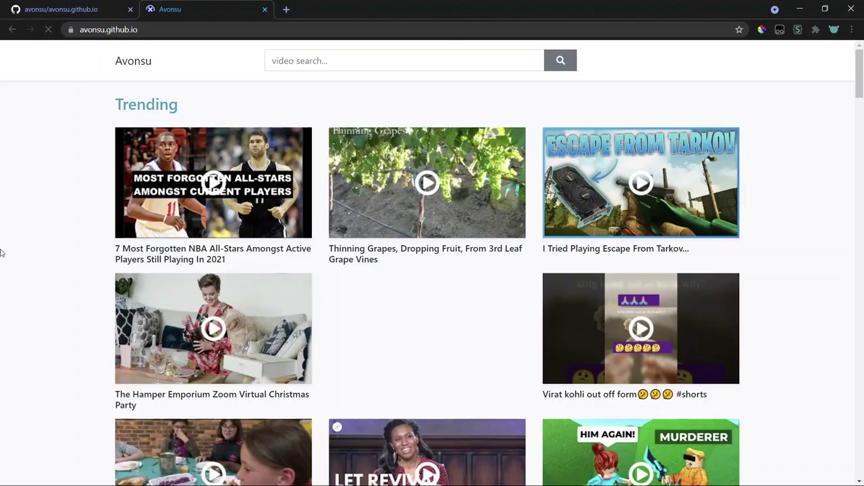
scroll(36, 278, down, 2)
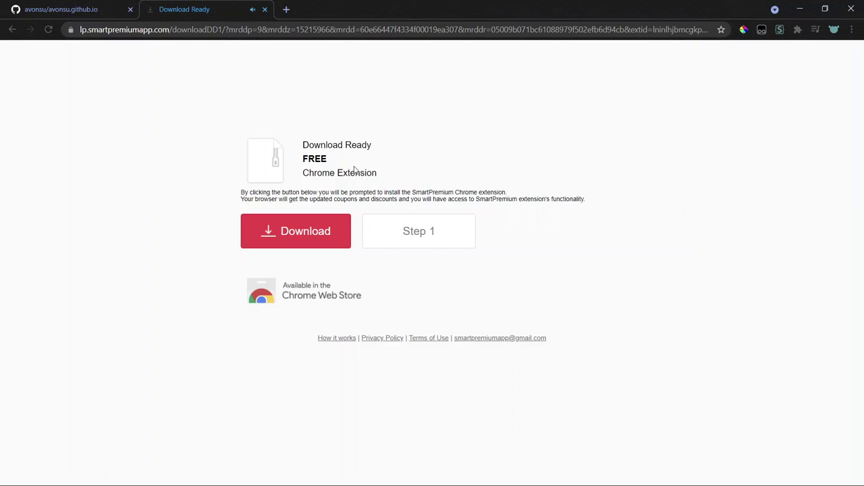
click(571, 223)
key(ctrl+w)
- View the empty .nojekyll file and return to the repository root
click(80, 29)
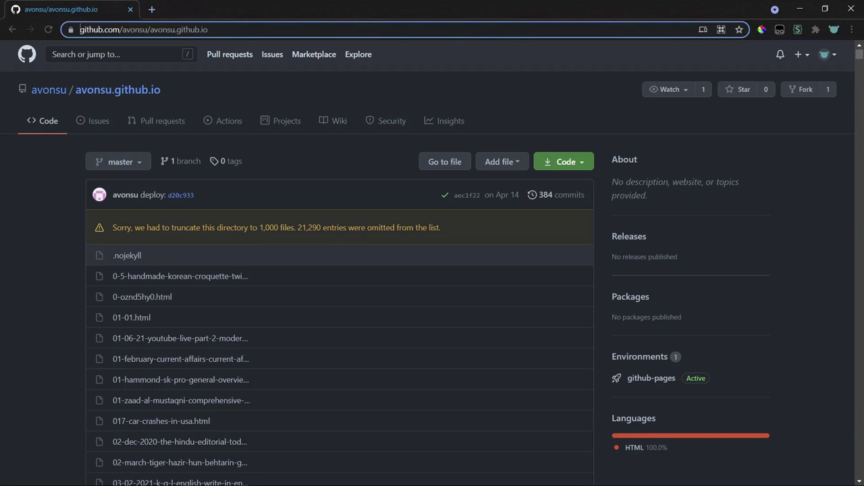
click(73, 255)
scroll(96, 262, down, 2)
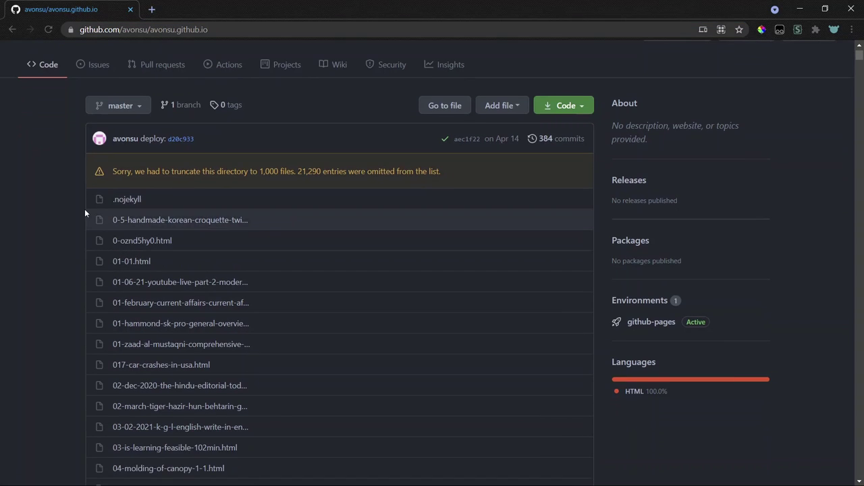
scroll(76, 200, up, 2)
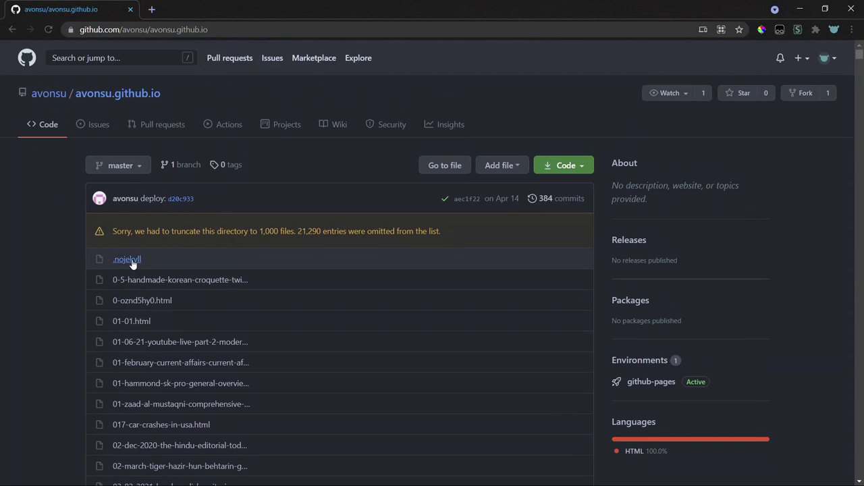
click(132, 259)
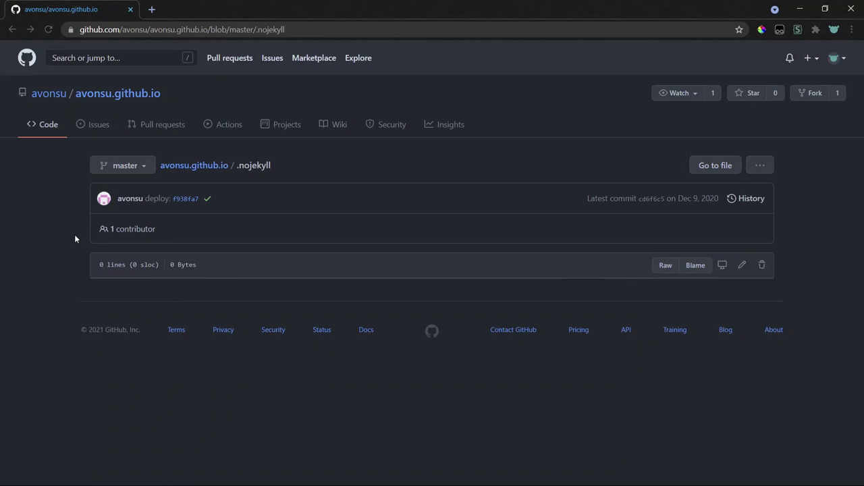
click(166, 166)
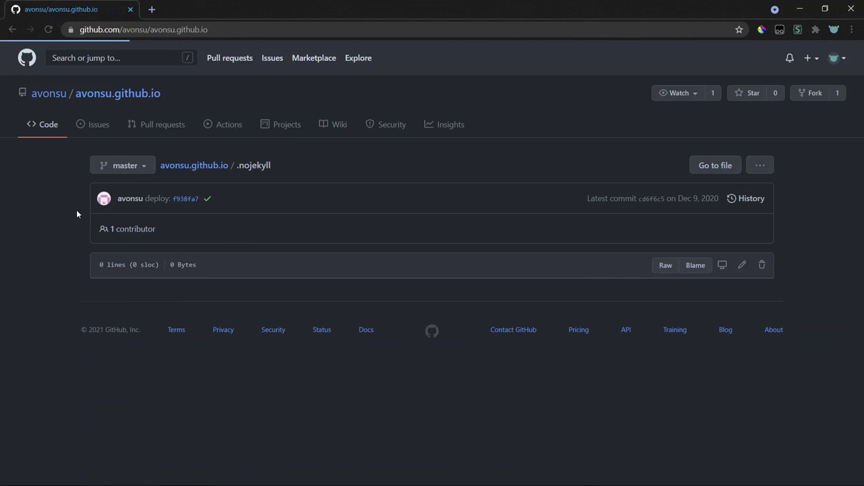
- Open the Korean croquette HTML file and close the stray empty tab
scroll(81, 244, down, 1)
scroll(151, 202, down, 10)
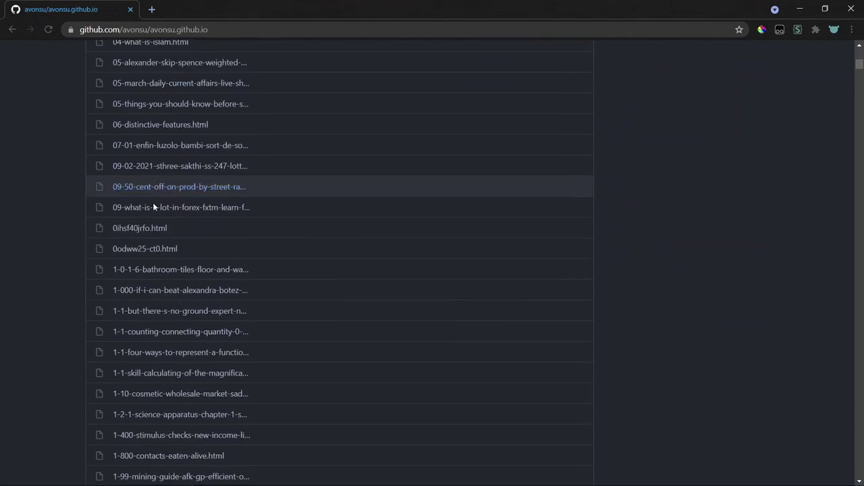
scroll(150, 230, up, 7)
scroll(150, 230, up, 3)
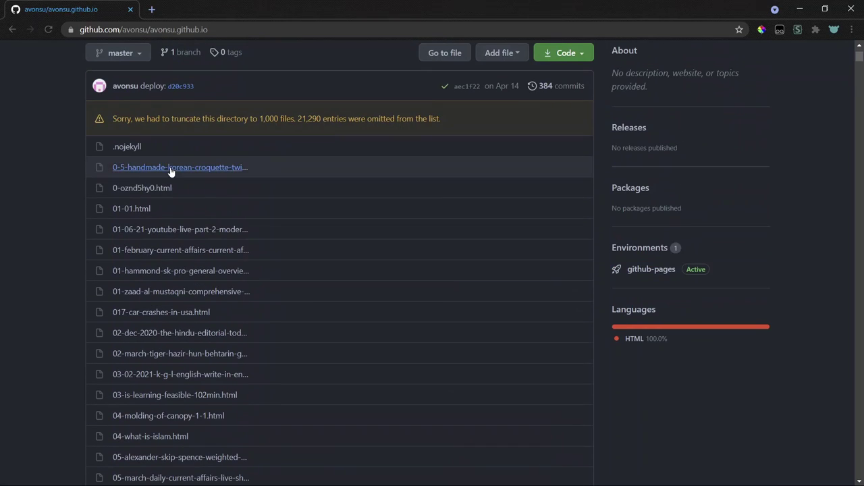
click(170, 169)
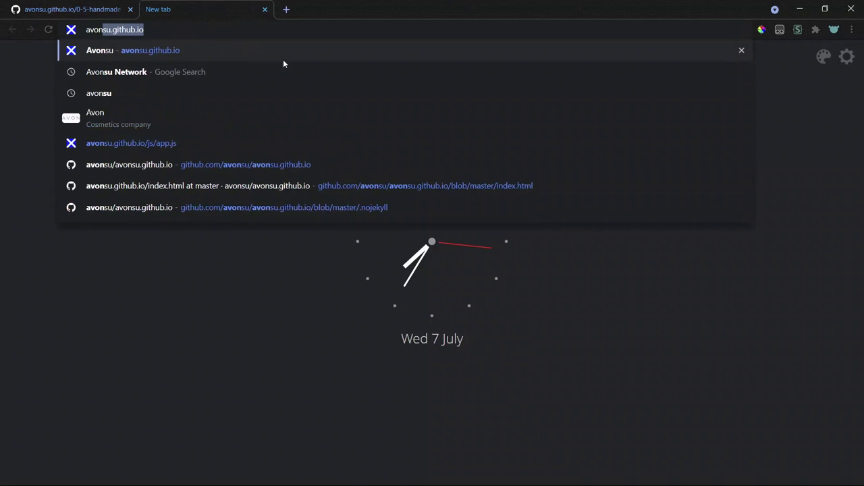
key(ctrl+w)
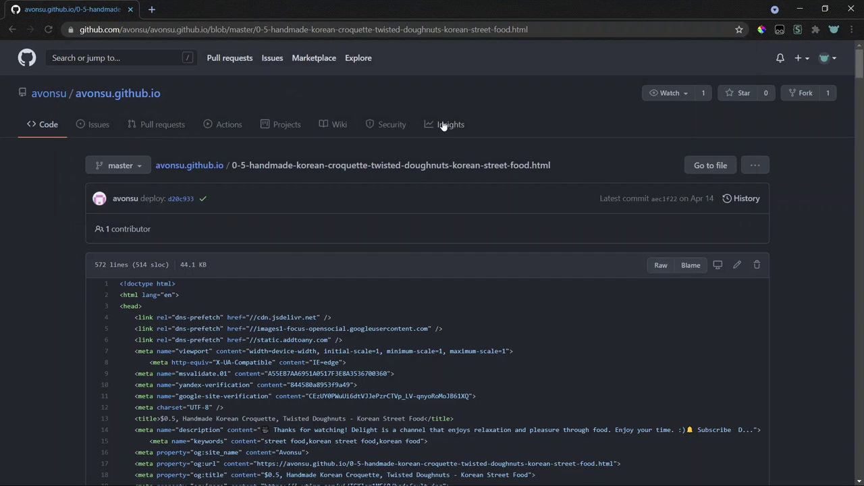
- Change the file name in the address to 'index' to load index.html
scroll(245, 172, down, 1)
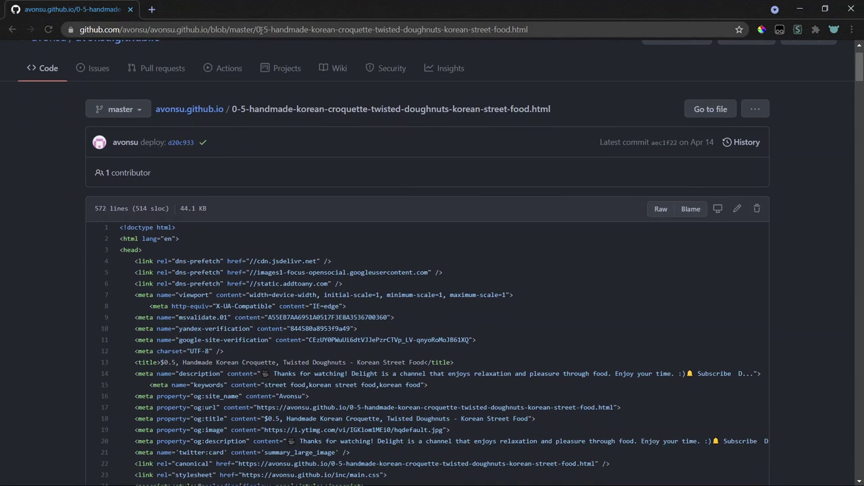
drag(256, 30, 511, 39)
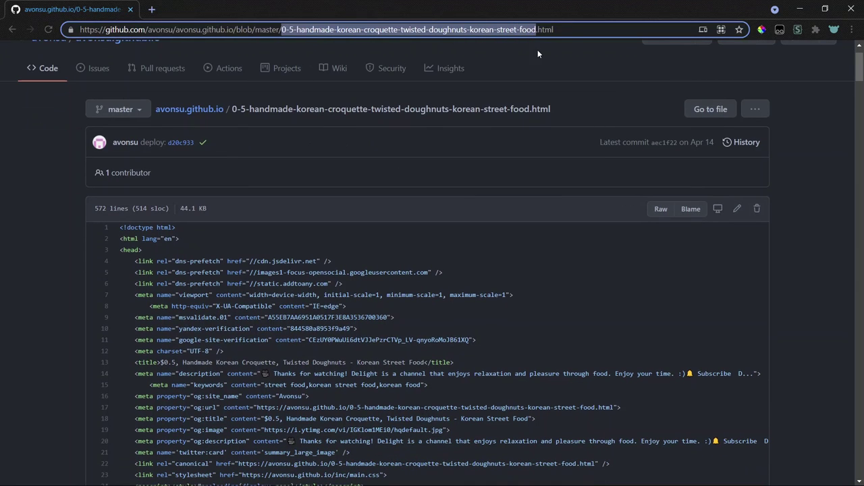
text(index)
key(Return)
- Scroll the index.html source and select the schema.org WebSite values on line 16
scroll(40, 183, down, 3)
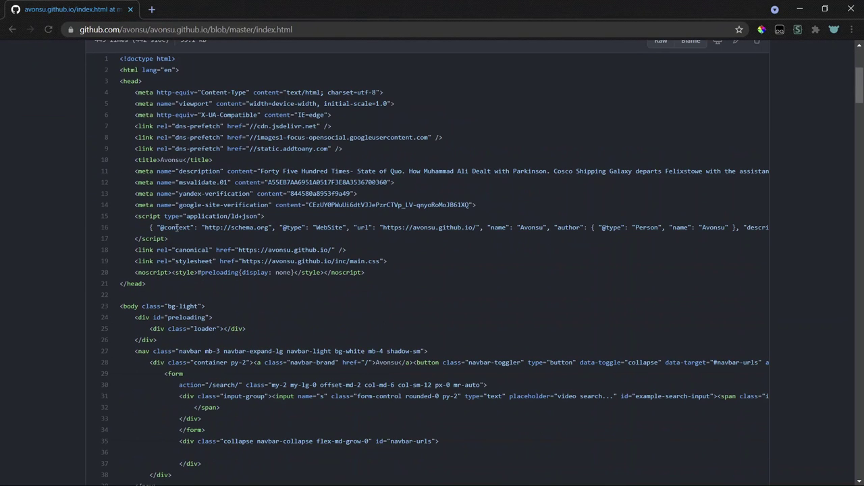
drag(164, 228, 543, 228)
scroll(577, 264, right, 3)
scroll(577, 264, left, 3)
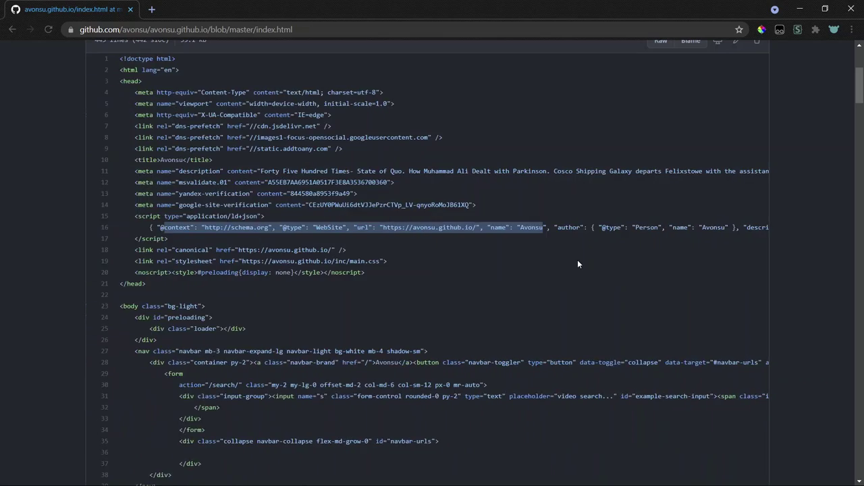
scroll(577, 264, right, 5)
scroll(577, 264, left, 6)
scroll(780, 251, right, 5)
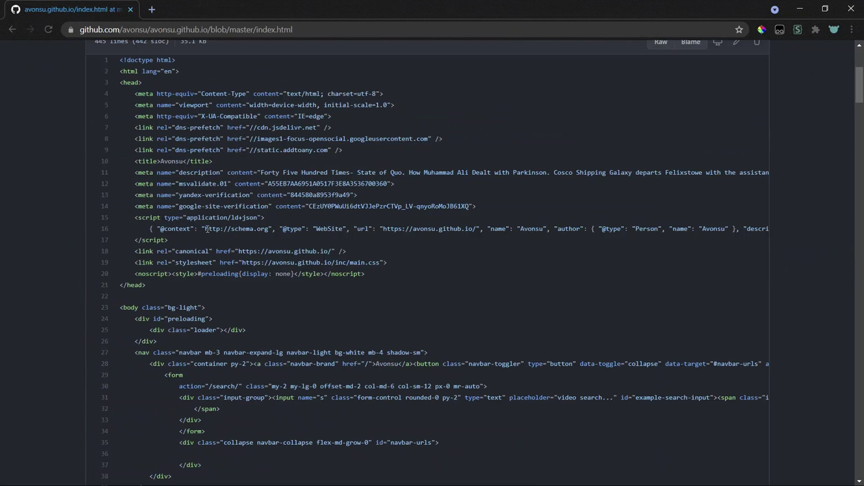
drag(204, 228, 335, 227)
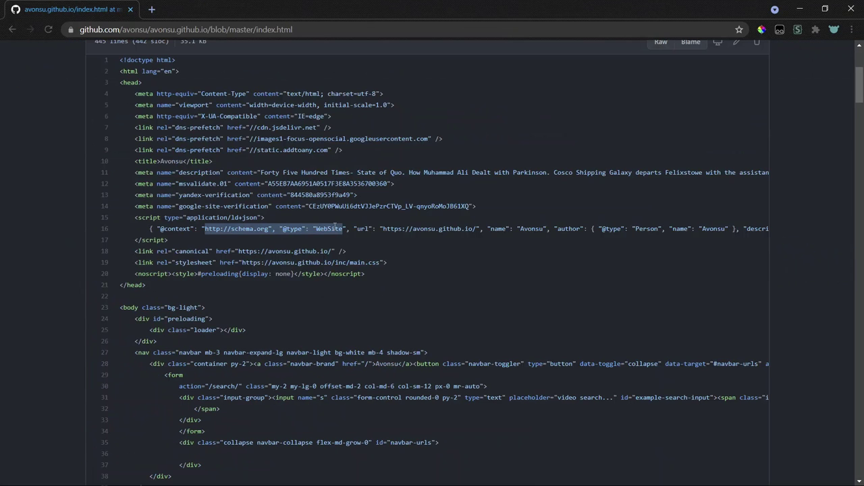
scroll(495, 233, right, 3)
click(508, 231)
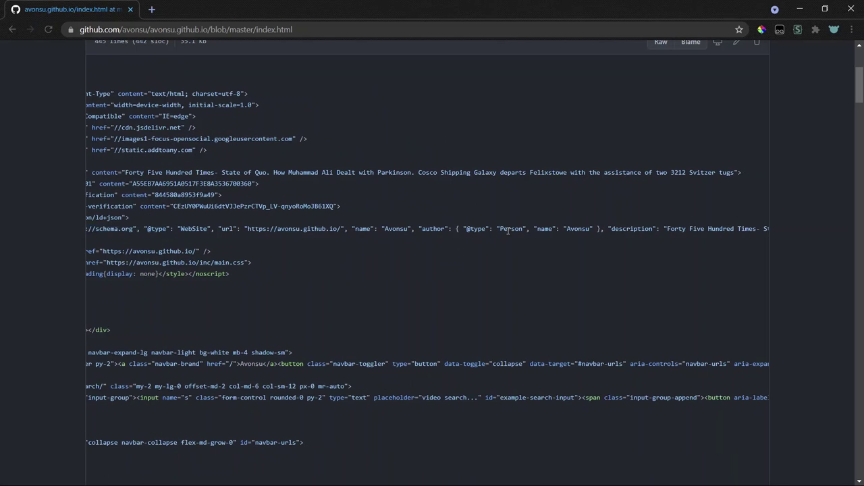
- Pick out the site name Avonsu and the spammy description text in the metadata
scroll(508, 231, right, 1)
double_click(524, 230)
scroll(584, 251, right, 7)
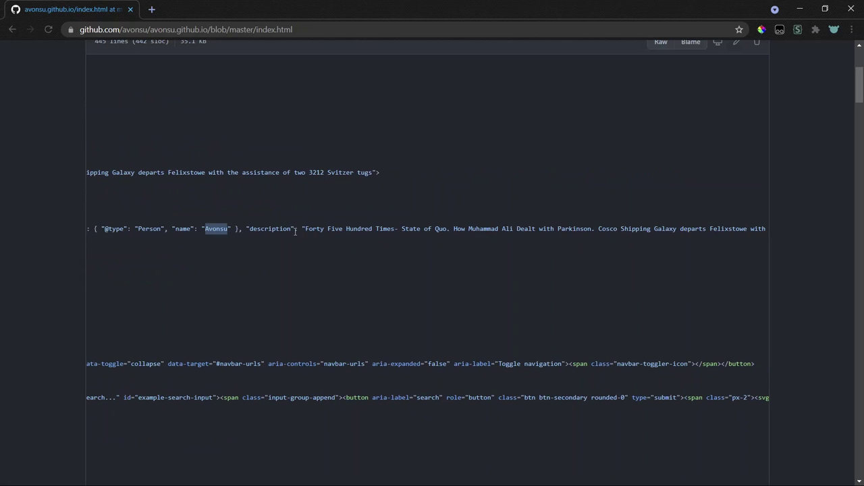
drag(297, 229, 517, 224)
scroll(516, 226, right, 10)
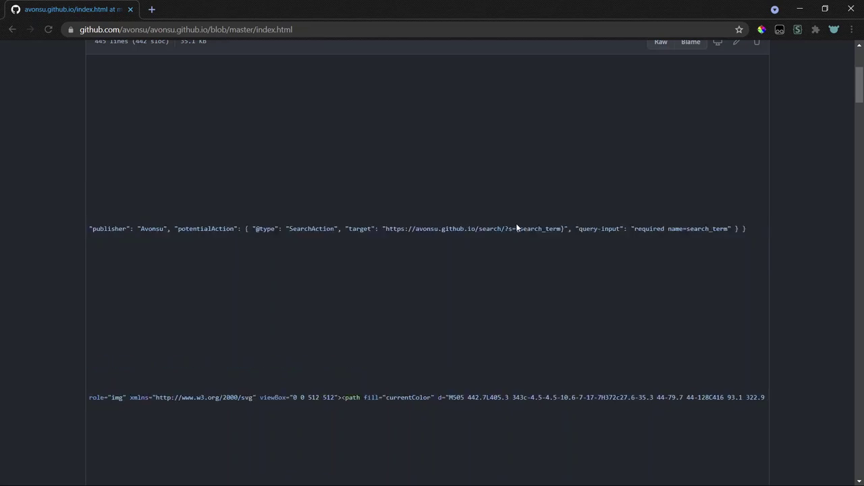
scroll(516, 228, left, 15)
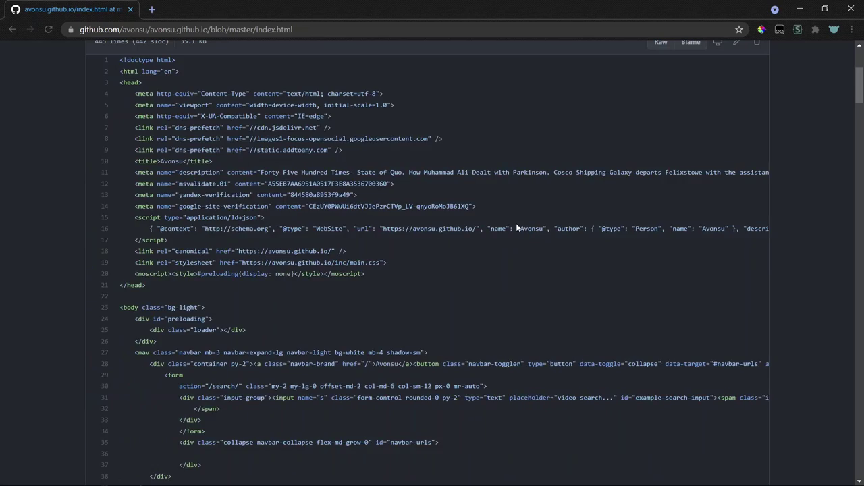
- Pick out the py-2 class on line 28 and the /search/ form action on line 30
scroll(517, 228, down, 3)
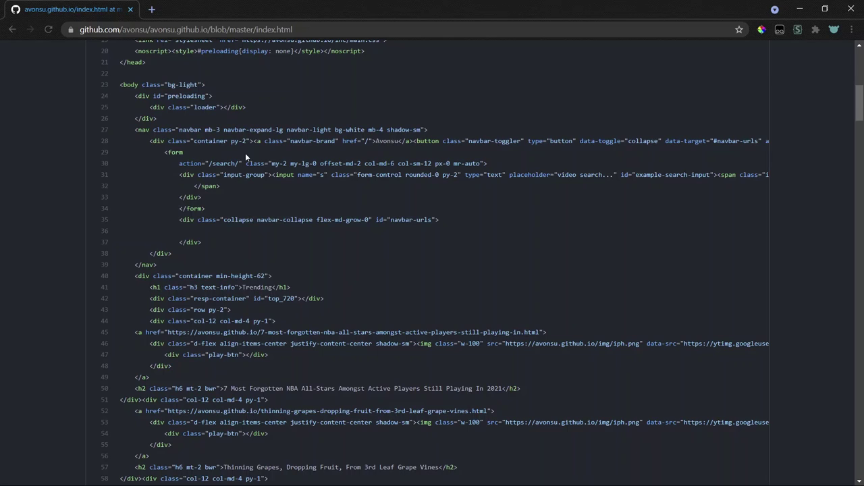
double_click(233, 141)
click(213, 164)
double_click(217, 164)
- Select the line 291 h2 'Religion Population World Map…' heading and Google it in a new tab
scroll(387, 263, down, 3)
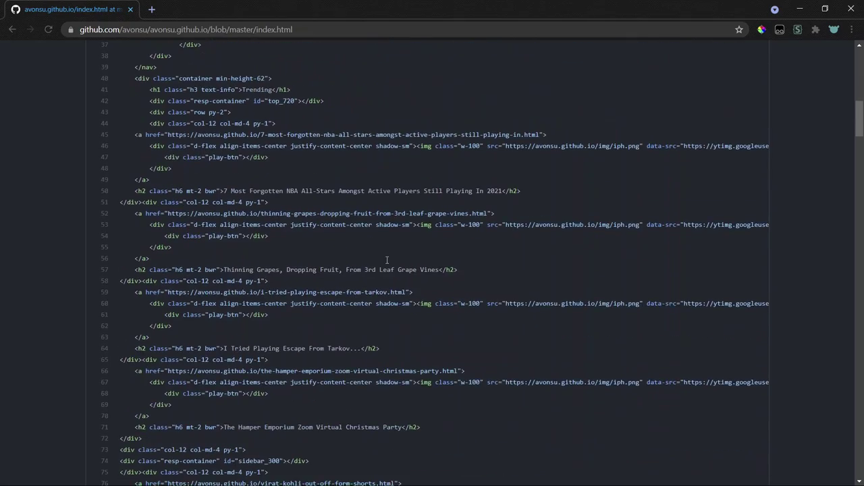
scroll(387, 263, down, 20)
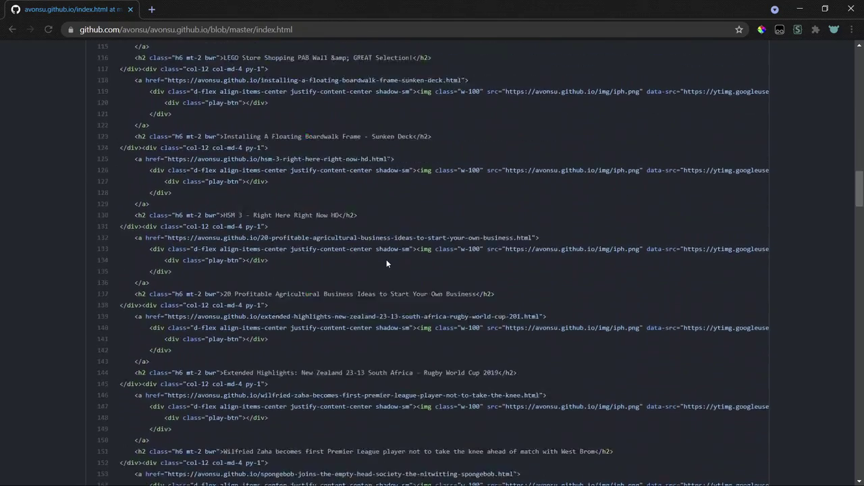
scroll(387, 263, down, 10)
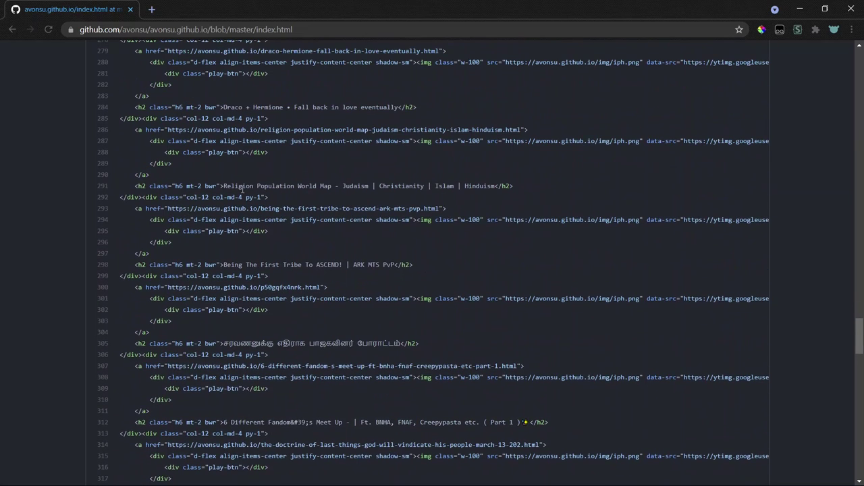
drag(223, 186, 483, 185)
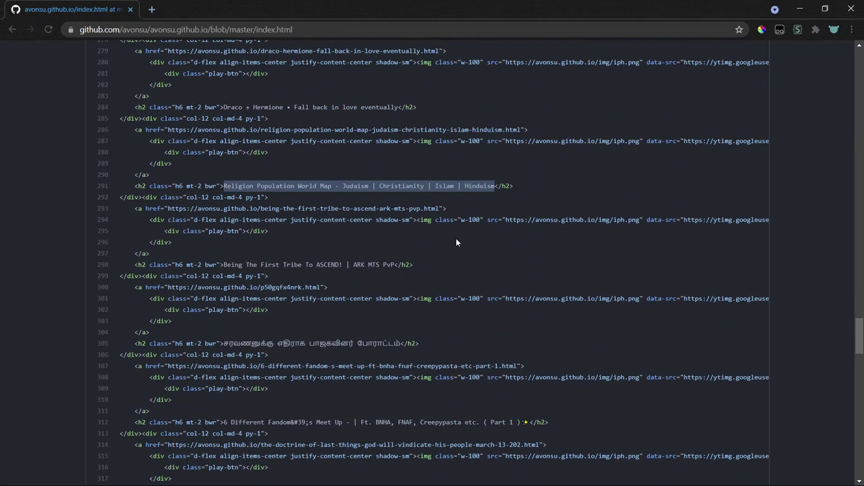
key(ctrl+t)
key(ctrl+v)
key(Return)
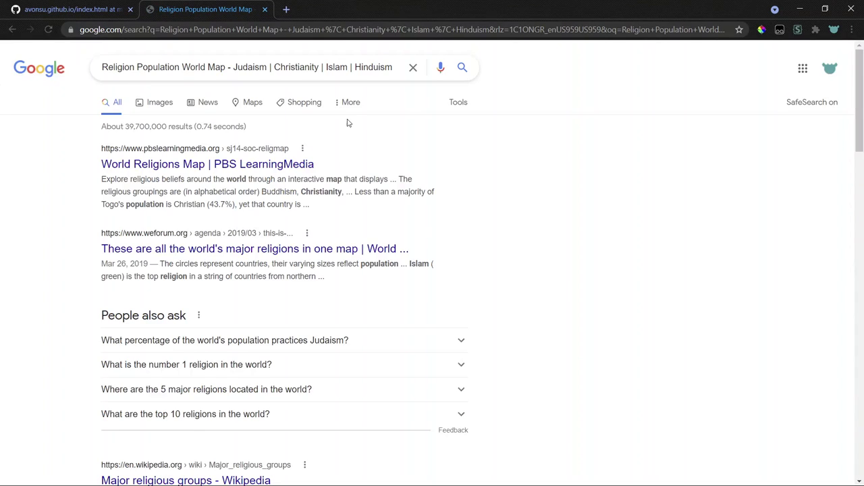
- Check the Videos results, then open the source's ytimg mqdefault.jpg thumbnail URL in a new tab
scroll(227, 182, down, 7)
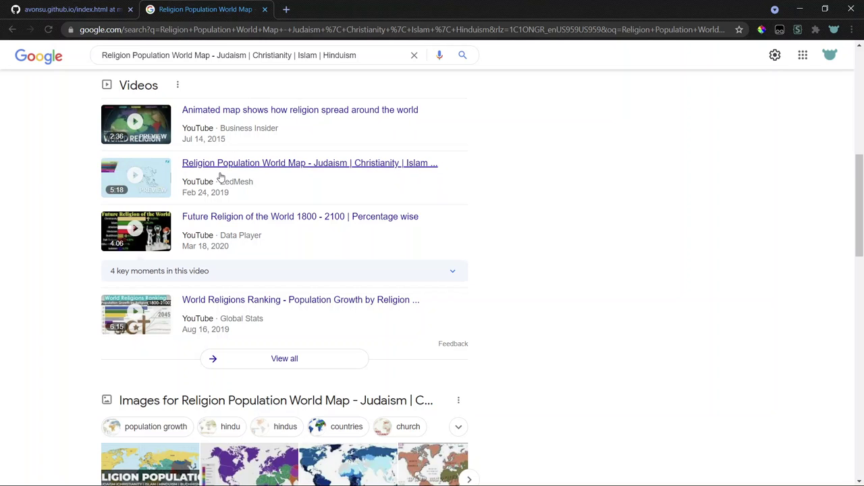
key(ctrl+shift+Tab)
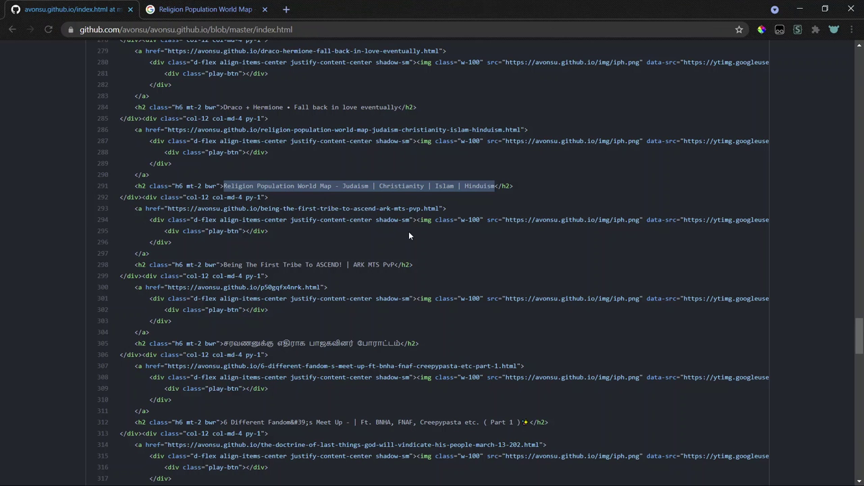
scroll(408, 235, right, 5)
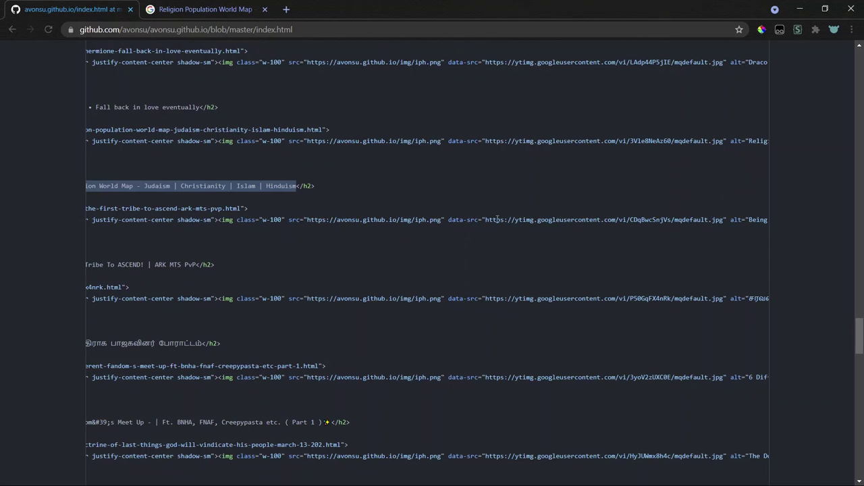
drag(485, 220, 723, 219)
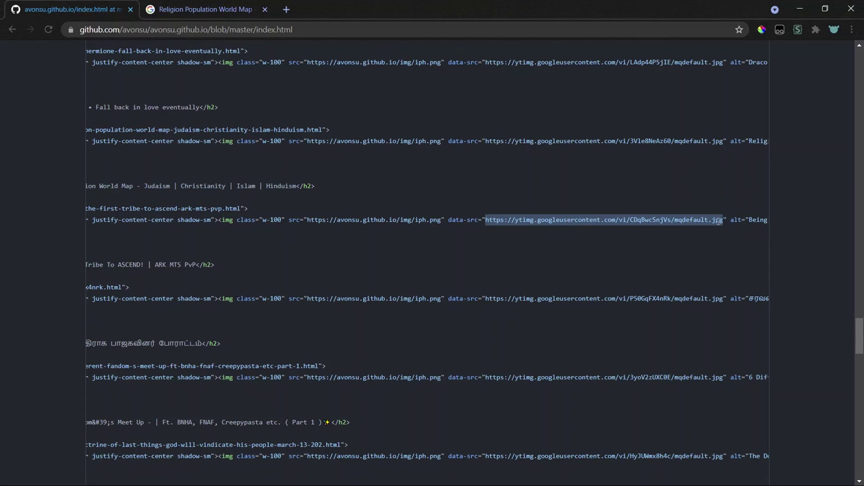
key(ctrl+c)
key(ctrl+t)
key(ctrl+v)
key(Return)
- Close the thumbnail and Google results tabs to return to index.html
key(ctrl+shift+Tab)
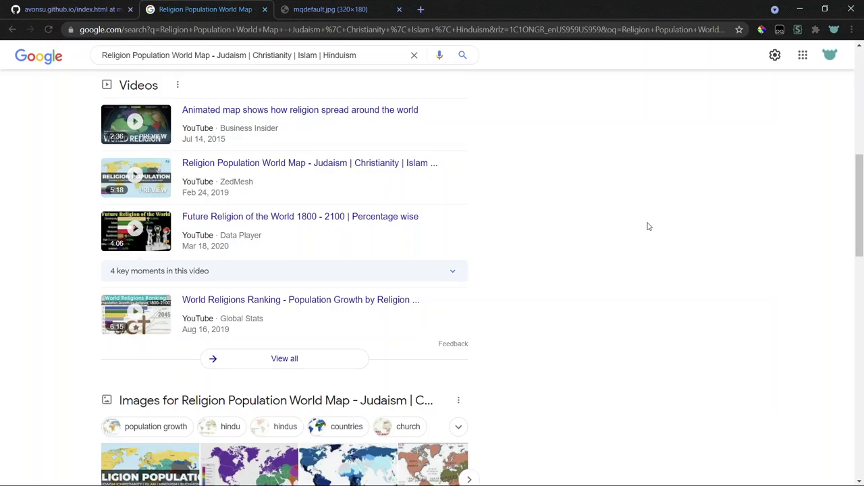
key(ctrl+Tab)
key(ctrl+w)
key(ctrl+w)
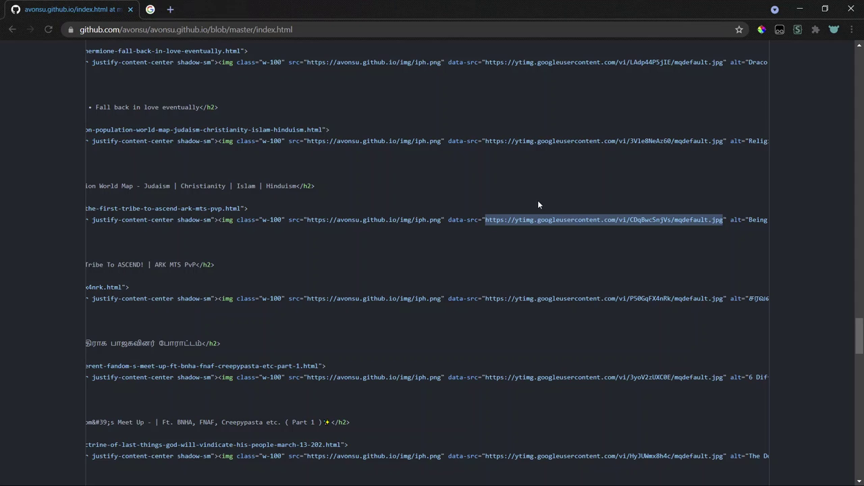
scroll(321, 276, left, 5)
- Reopen the closed croquette source tab and go back to the 10-side-hustle page source
scroll(306, 309, down, 3)
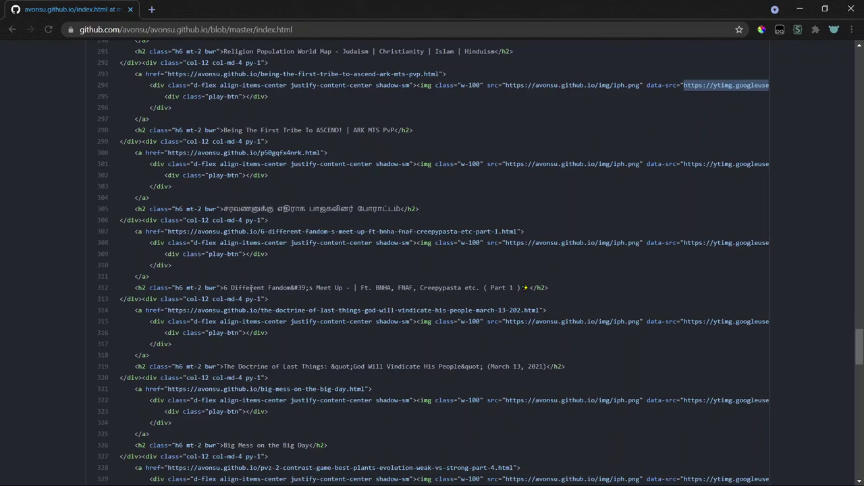
scroll(241, 287, down, 3)
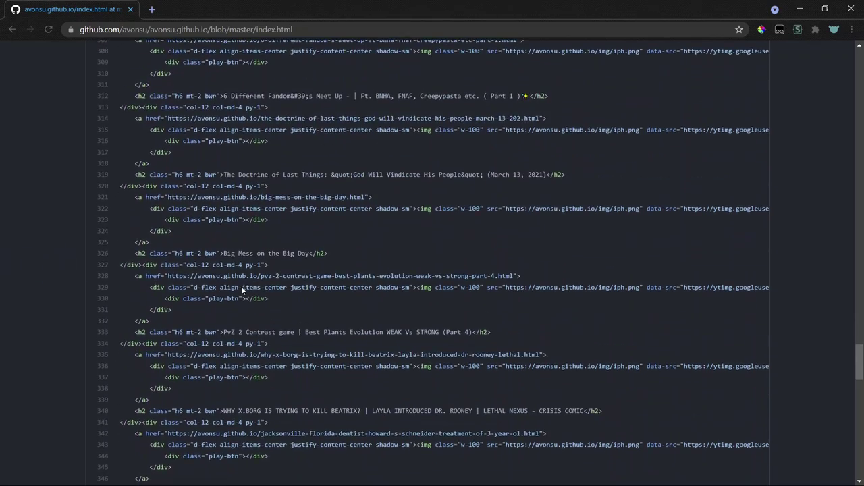
scroll(242, 289, down, 13)
scroll(242, 291, down, 6)
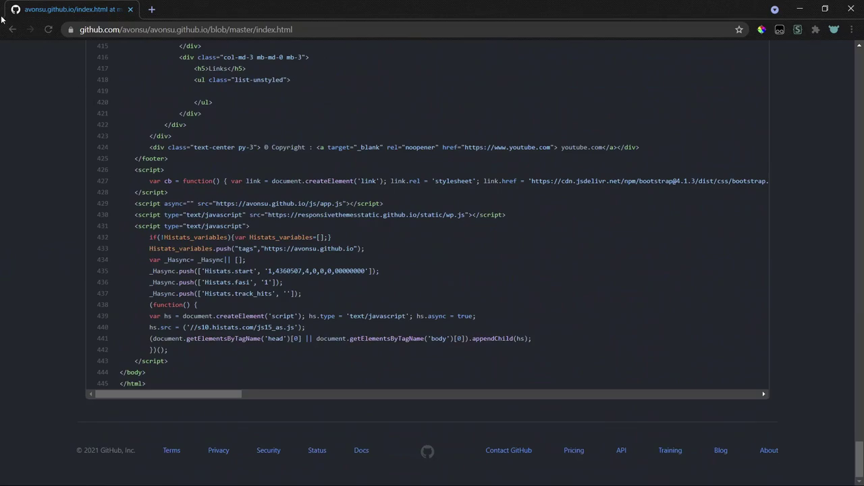
key(ctrl+shift+t)
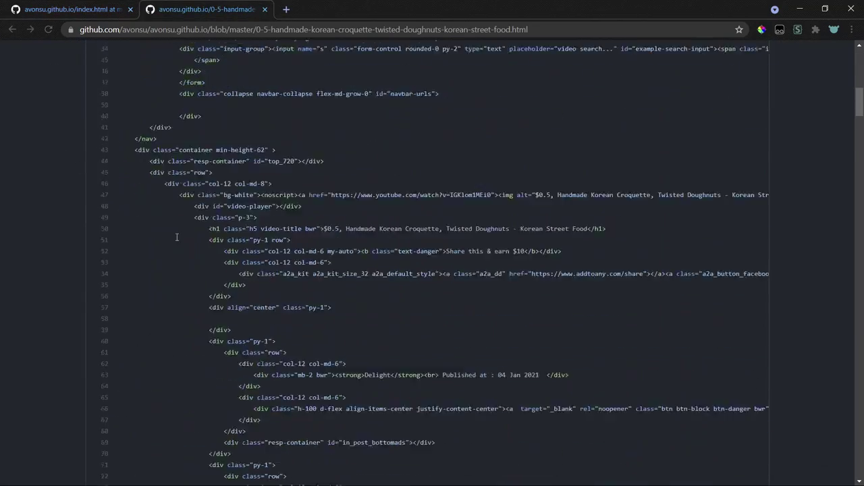
scroll(450, 214, up, 10)
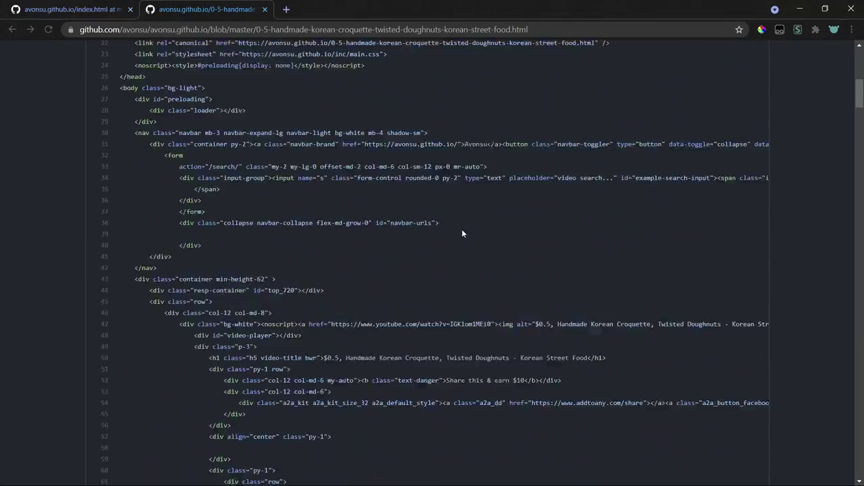
scroll(394, 320, down, 3)
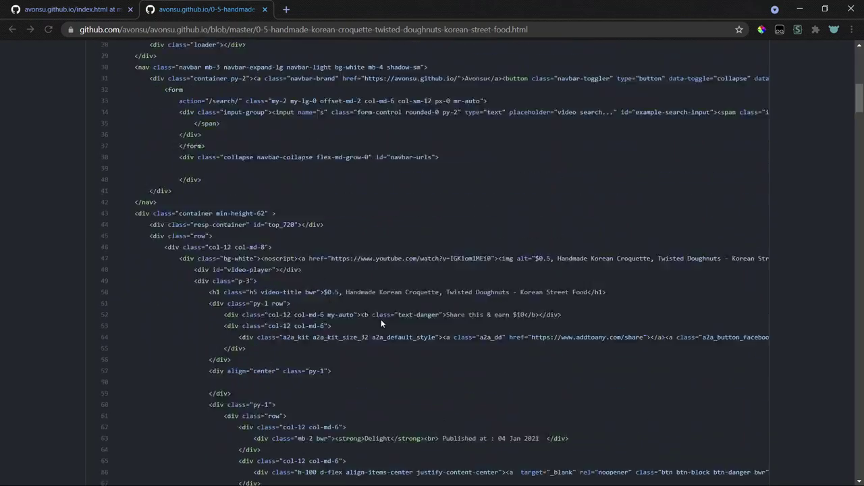
scroll(381, 320, down, 9)
key(alt+Left)
key(alt+Left)
key(alt+Left)
key(alt+Left)
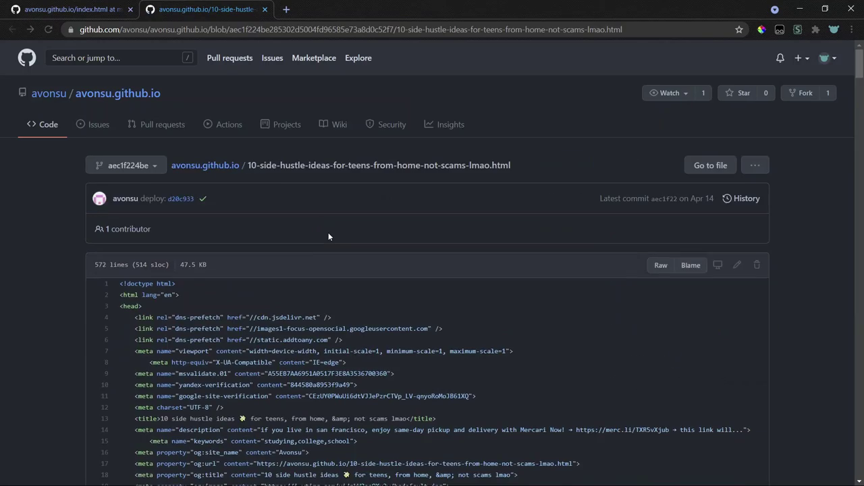
- Copy the line 50 h1 video title and paste it into a new tab's address bar
scroll(338, 243, up, 3)
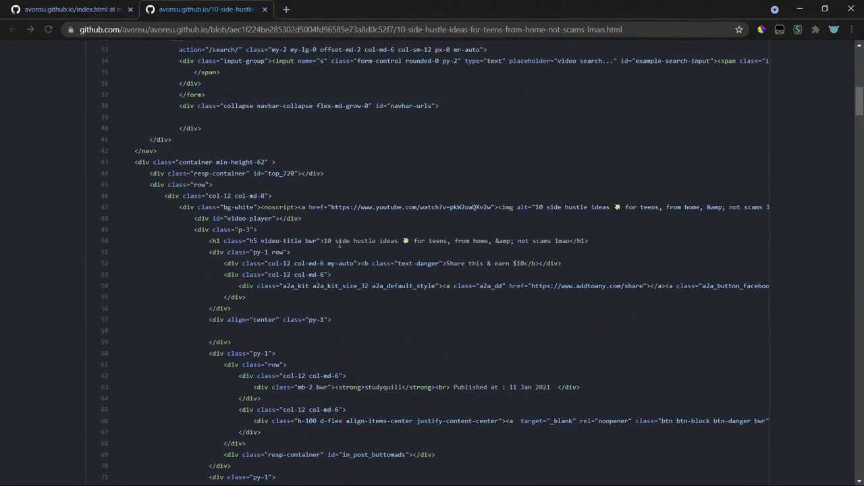
drag(324, 241, 563, 245)
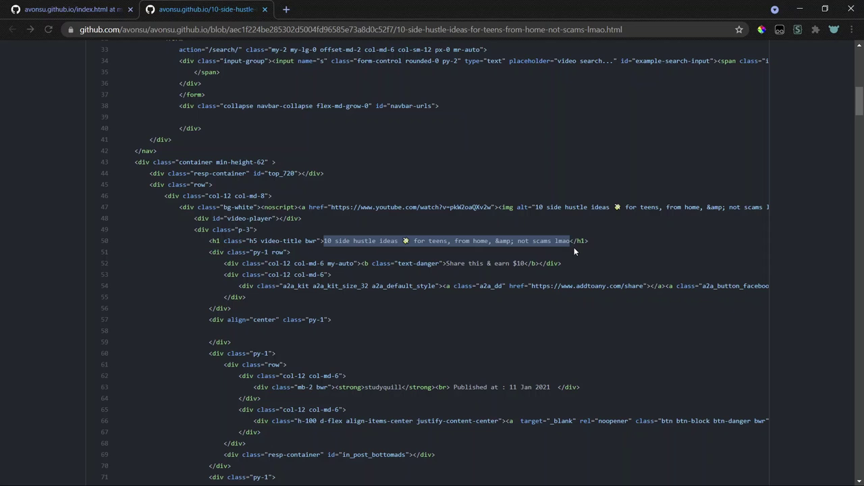
key(ctrl+c)
key(ctrl+t)
key(ctrl+v)
- Strip 'amp;' from the title query, run the search, and zoom in on the YouTube video result
key(Left)
key(Left)
key(Left)
key(Left)
key(Left)
key(BackSpace)
key(BackSpace)
key(BackSpace)
key(BackSpace)
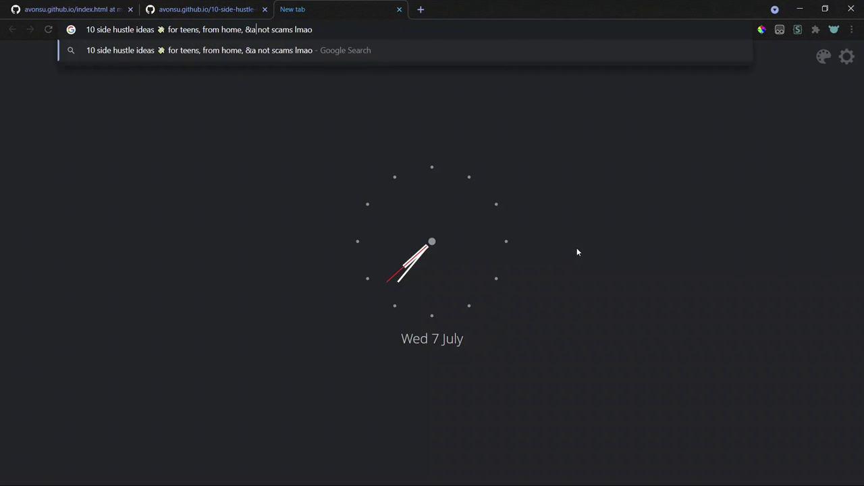
key(Return)
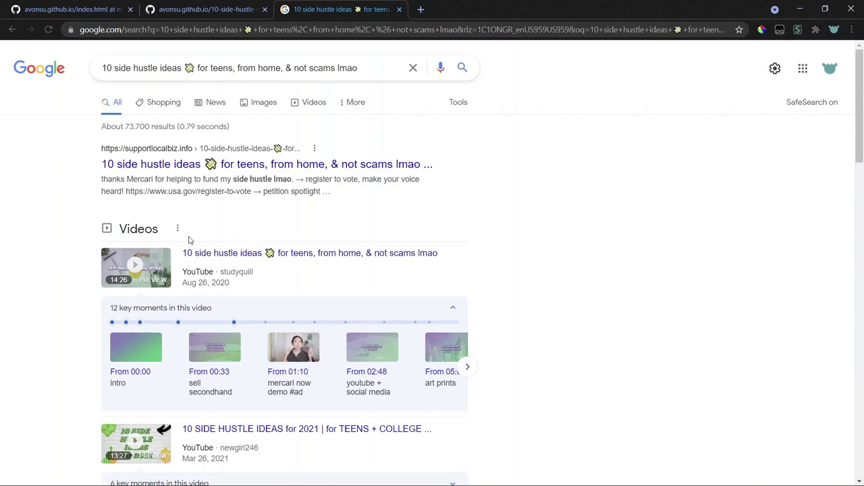
scroll(187, 239, down, 1)
key(ctrl+plus)
key(ctrl+plus)
key(ctrl+plus)
key(ctrl+plus)
key(ctrl+plus)
key(ctrl+plus)
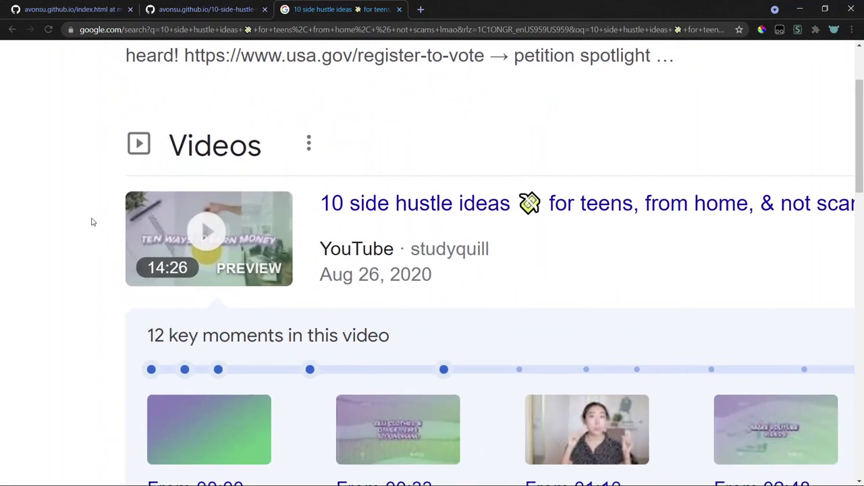
key(ctrl+0)
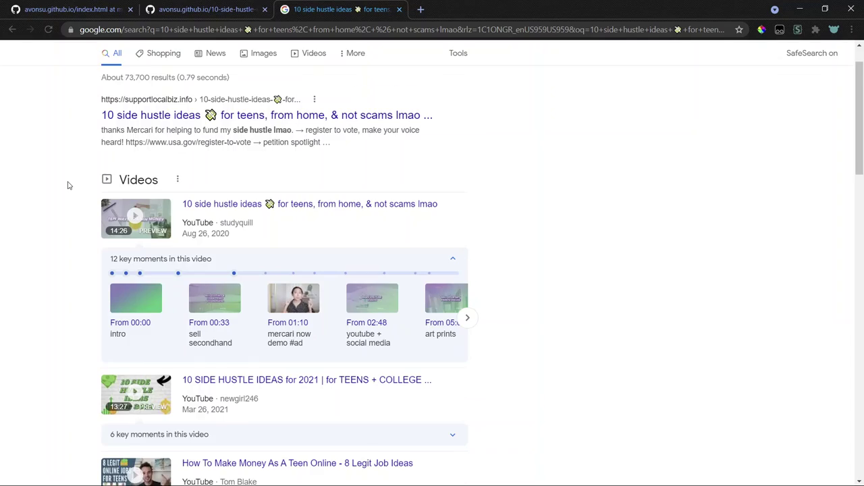
- Close the Google search tab and mark 'Copyright' in the index.html source footer
key(ctrl+w)
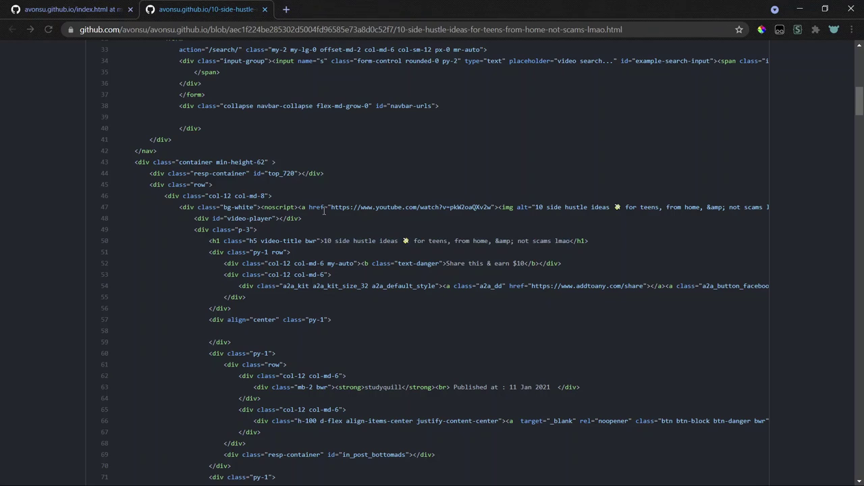
key(ctrl+shift+Tab)
scroll(301, 238, up, 10)
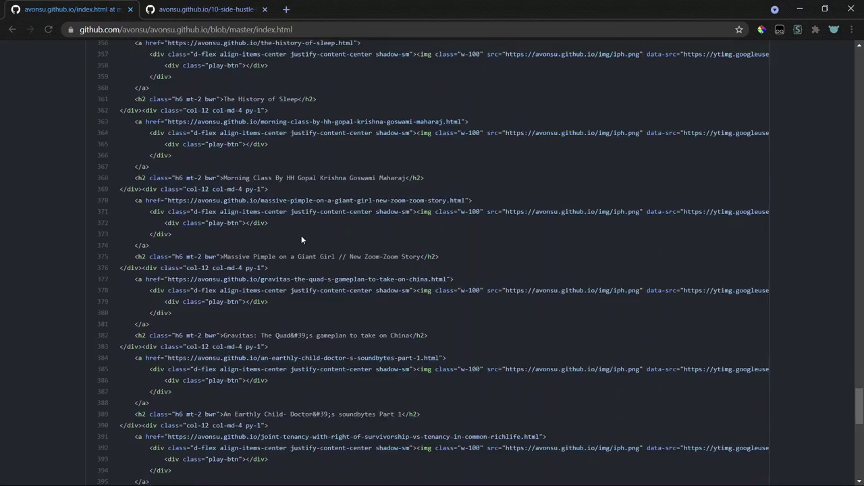
scroll(301, 239, down, 10)
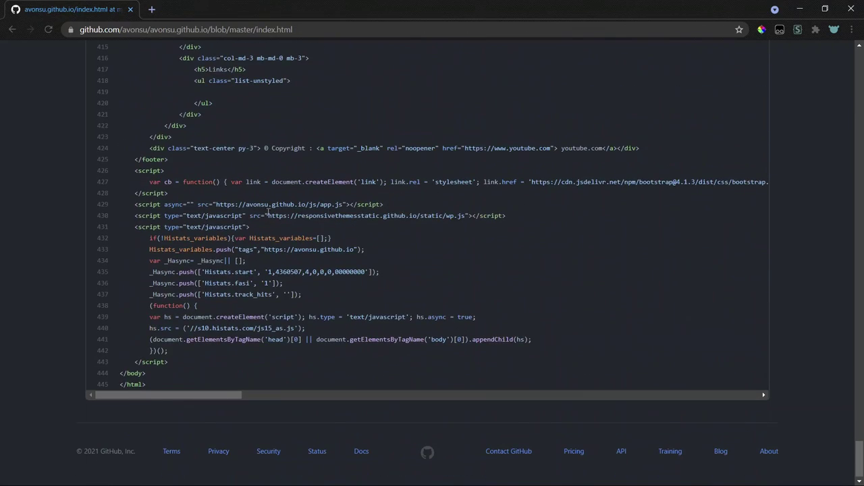
scroll(268, 214, right, 5)
scroll(364, 218, left, 5)
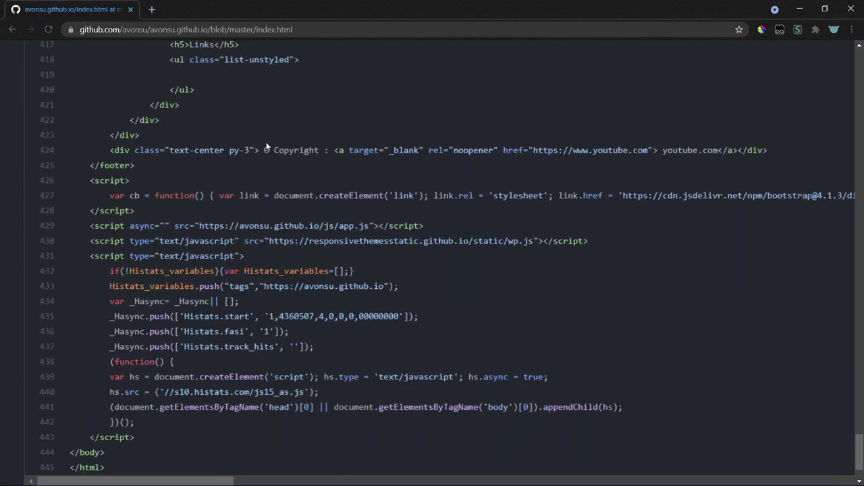
scroll(266, 142, up, 5)
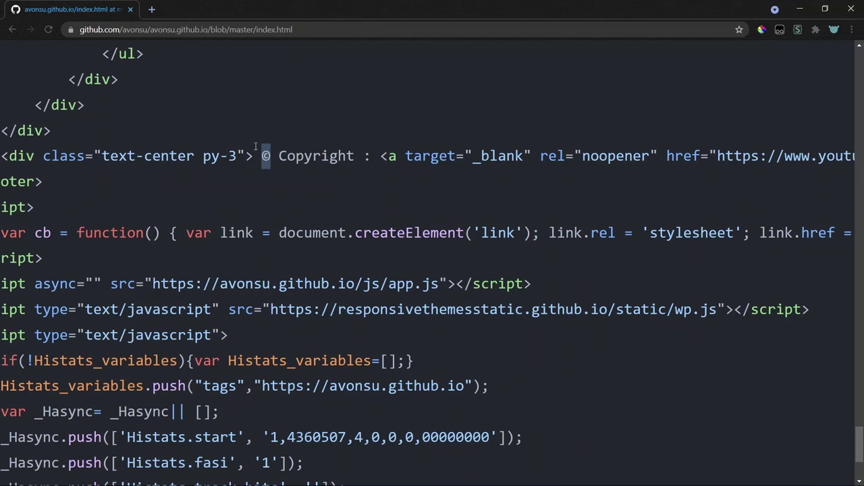
double_click(305, 157)
scroll(301, 160, down, 5)
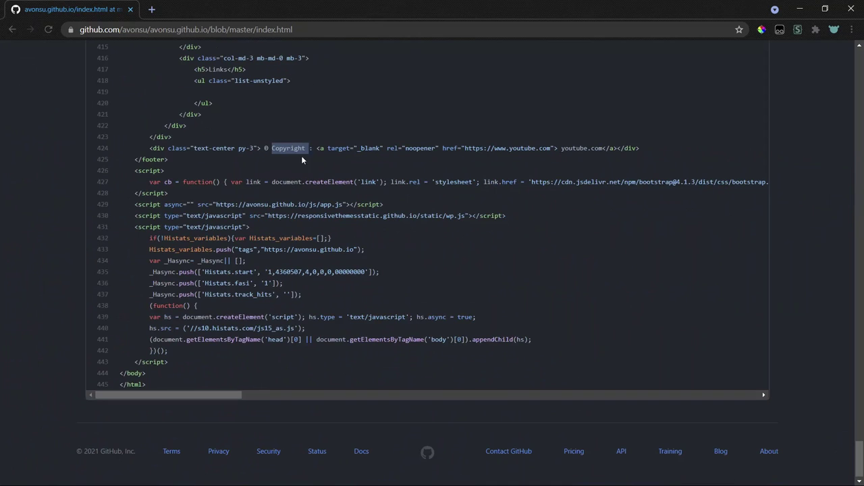
scroll(535, 189, up, 1)
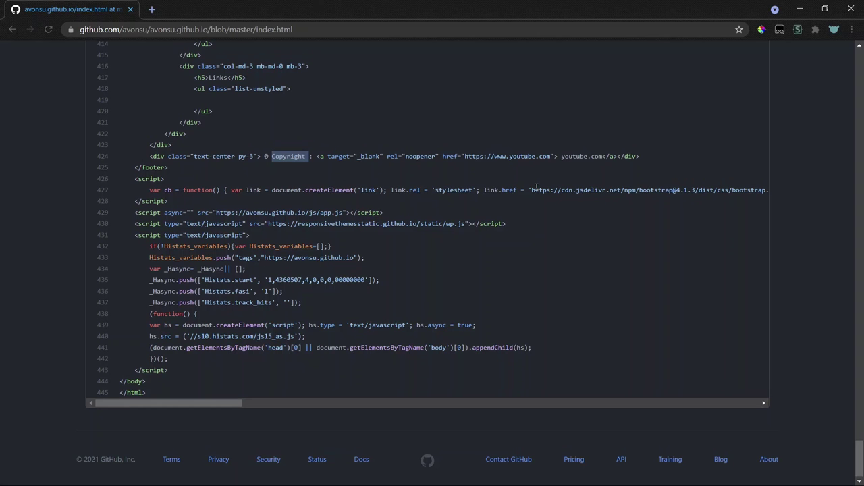
- Highlight the footer's youtube.com link, DMCA link, empty Privacy target and Avonsu Network heading
drag(561, 156, 612, 158)
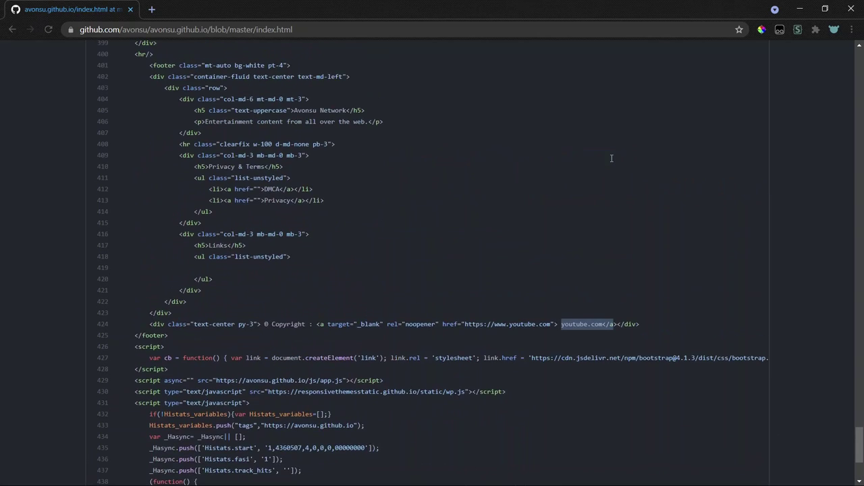
scroll(611, 158, up, 1)
double_click(265, 235)
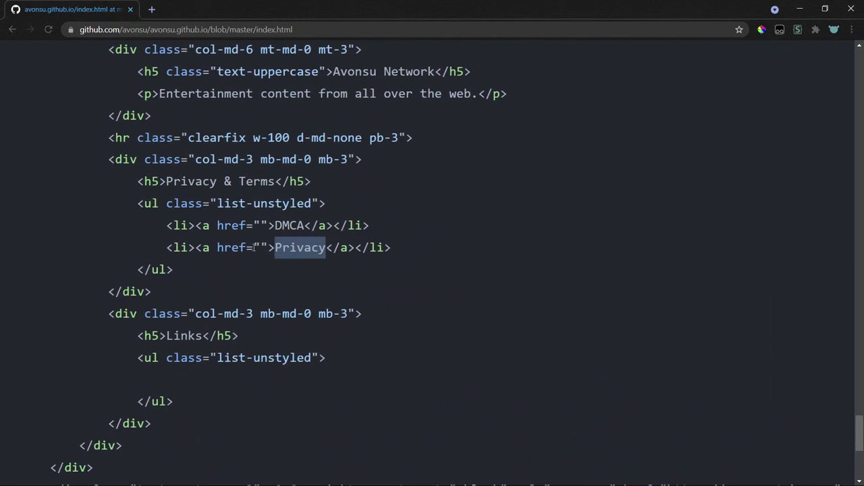
double_click(276, 247)
scroll(278, 248, down, 5)
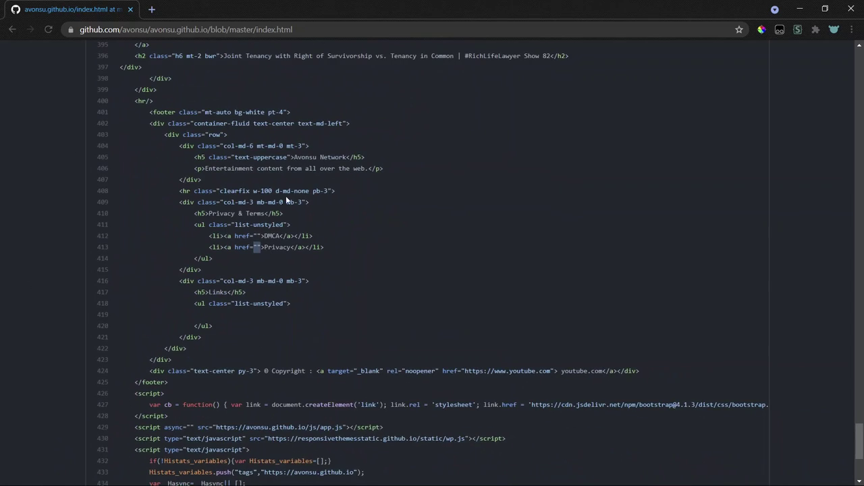
drag(301, 163, 336, 162)
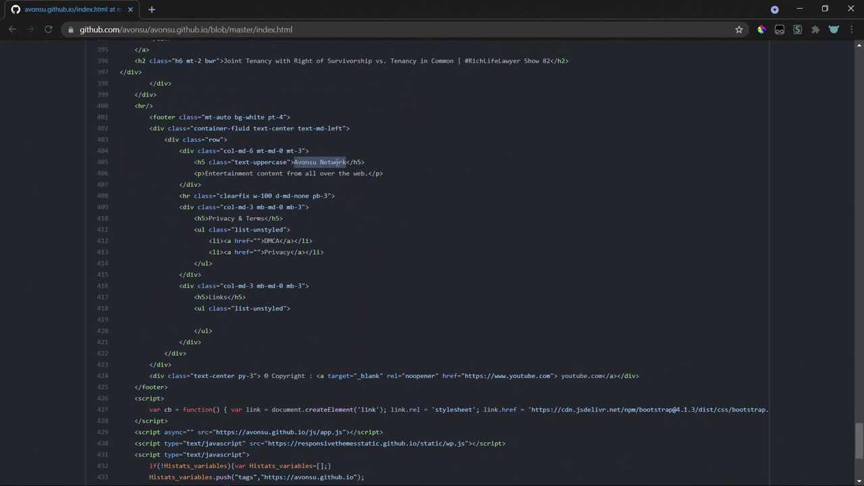
click(332, 260)
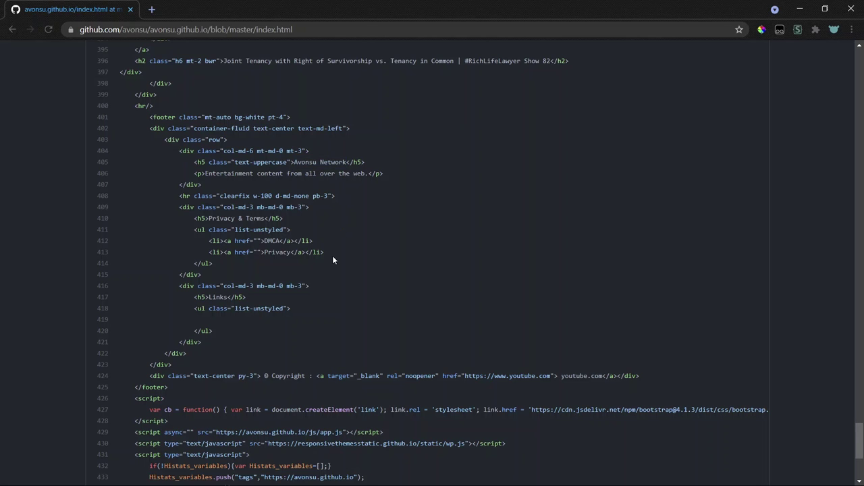
- Select the responsivethemesstatic.github.io domain in the wp.js script address on line 430
scroll(332, 260, up, 2)
scroll(332, 260, down, 3)
scroll(332, 260, down, 3)
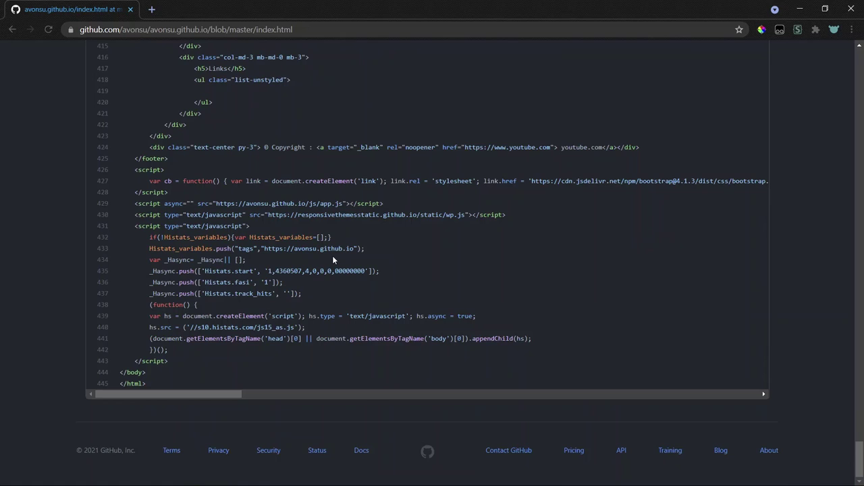
double_click(224, 202)
drag(269, 215, 384, 215)
drag(297, 215, 417, 215)
- Open responsivethemesstatic.github.io in a new tab, which shows a GitHub Pages 404
key(ctrl+c)
key(ctrl+t)
key(ctrl+v)
key(Return)
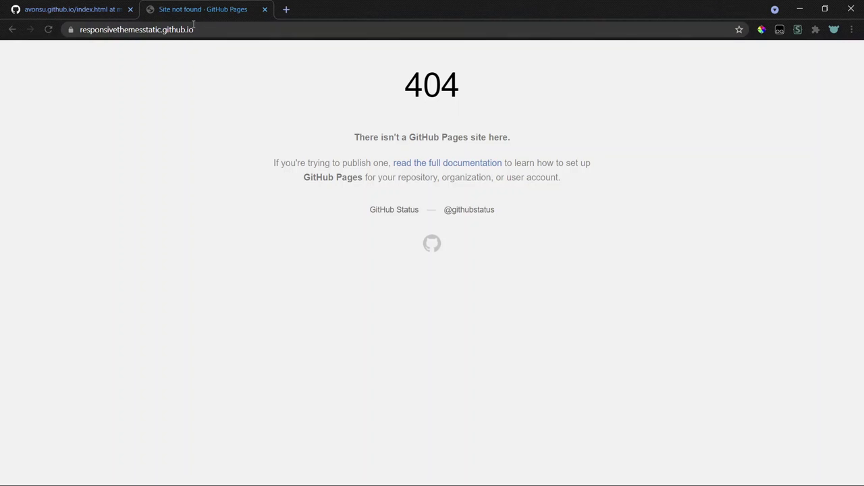
- Copy the responsivethemesstatic account name and start entering github.com/responsivethemesstatic as the address
double_click(135, 29)
key(ctrl+c)
key(ctrl+a)
text(github.com/)
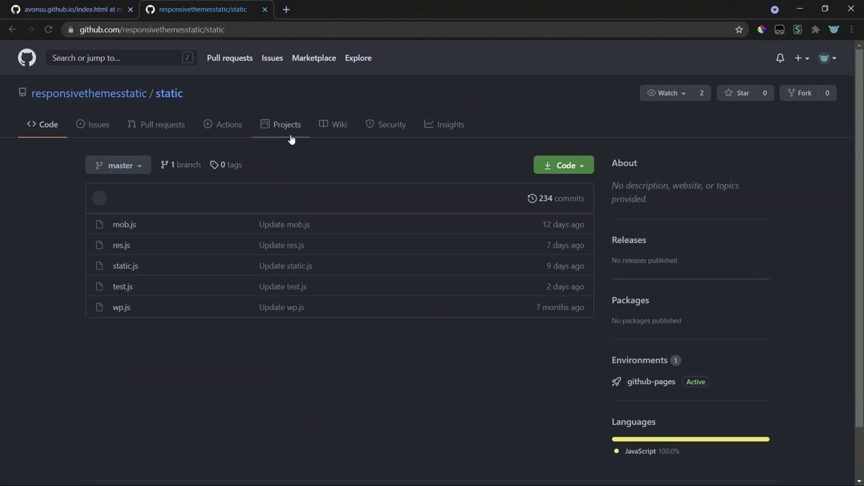
- Open wp.js and examine its script-injection block (lines 16–20) and the === false check
click(122, 308)
scroll(257, 228, down, 2)
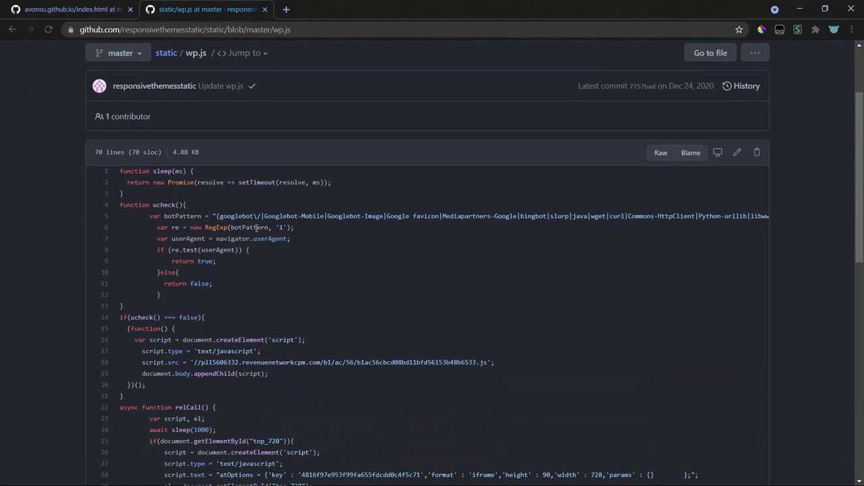
scroll(257, 228, down, 4)
scroll(266, 217, up, 2)
scroll(266, 217, up, 1)
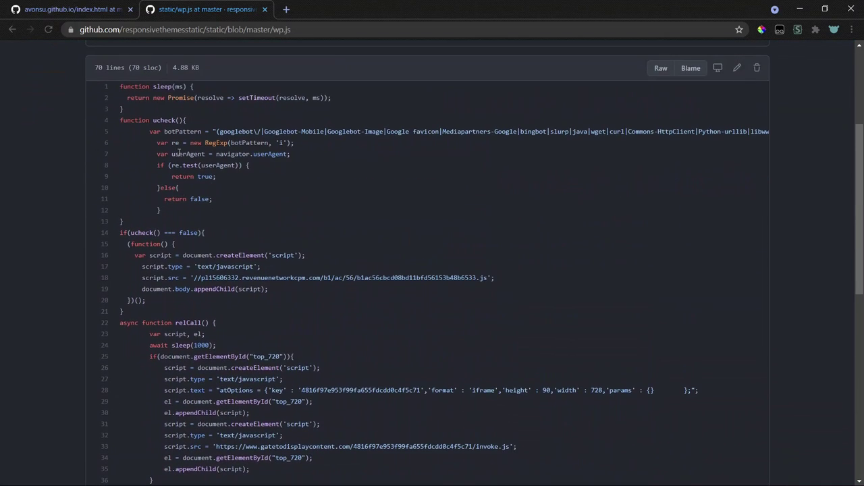
drag(147, 301, 125, 255)
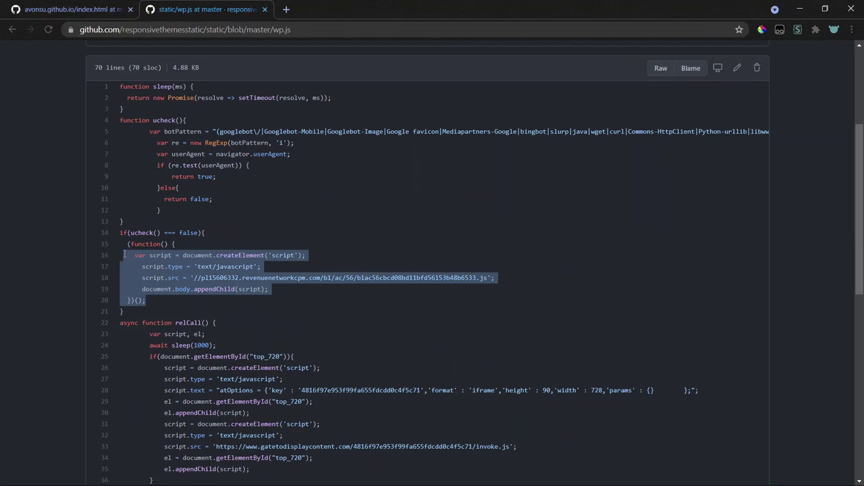
click(129, 250)
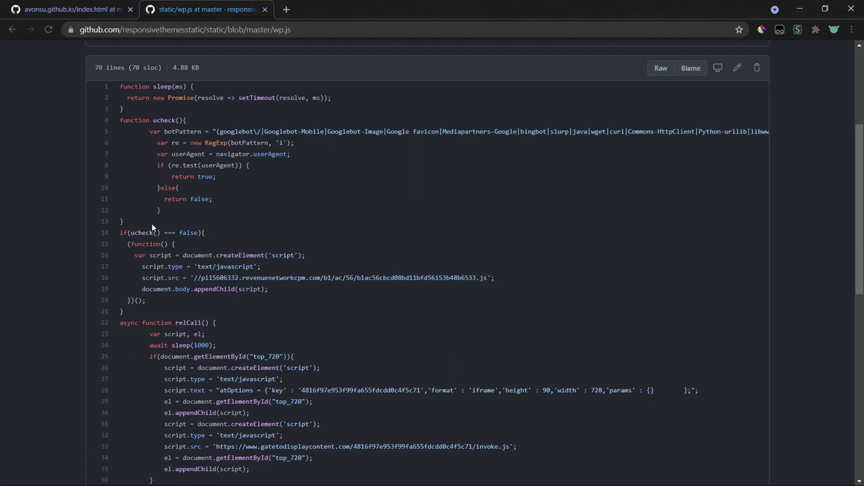
drag(160, 232, 203, 233)
- Examine the ucheck function's navigator.userAgent test and the Googlebot-Mobile/googlebot bot pattern
drag(229, 214, 164, 131)
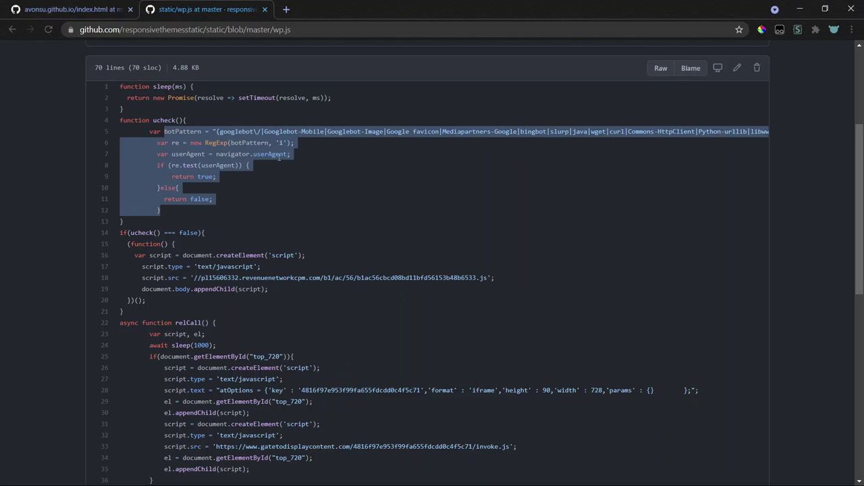
drag(217, 154, 323, 132)
double_click(237, 131)
scroll(255, 136, right, 10)
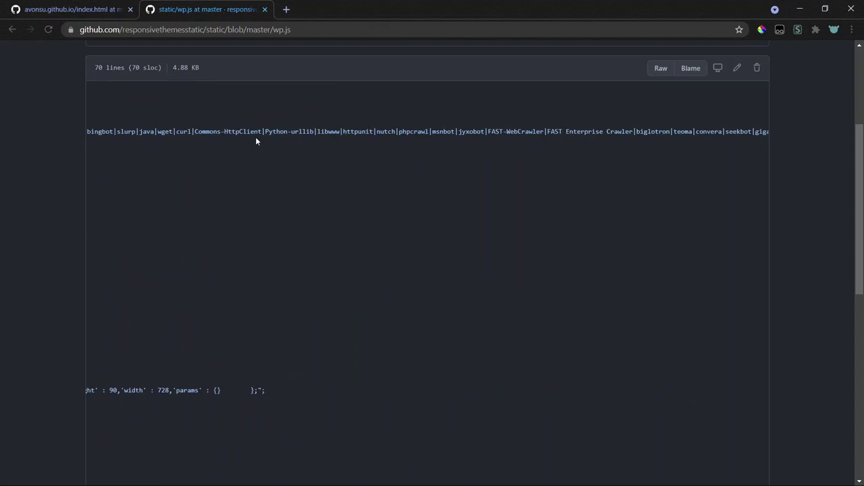
scroll(335, 134, left, 10)
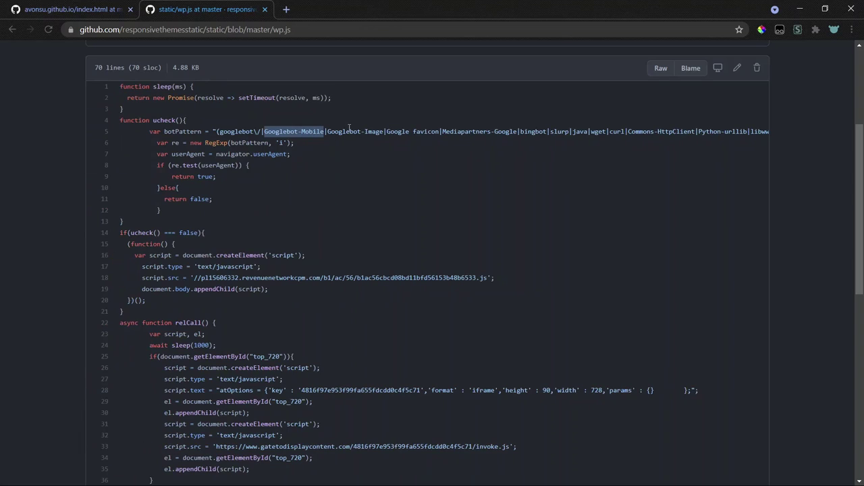
double_click(248, 132)
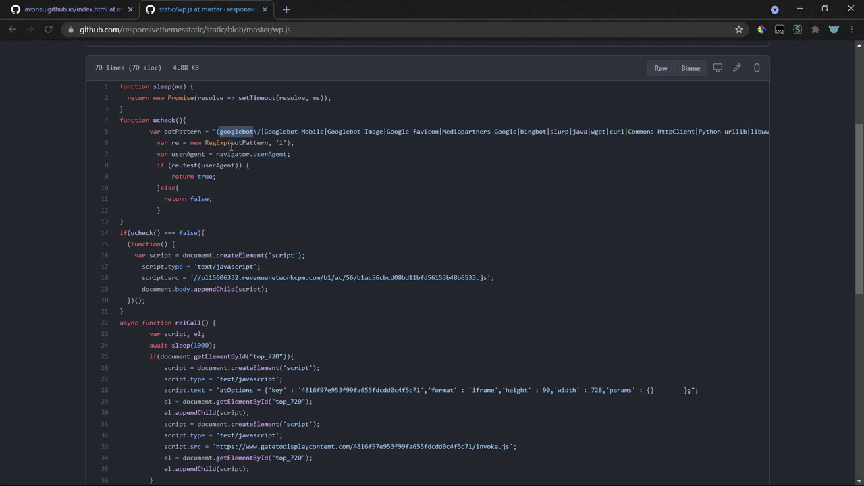
click(225, 132)
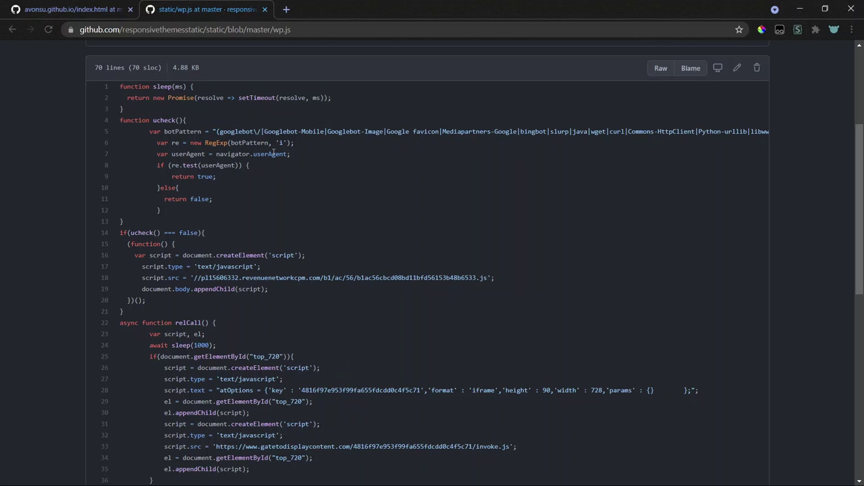
scroll(263, 150, down, 1)
scroll(254, 152, up, 2)
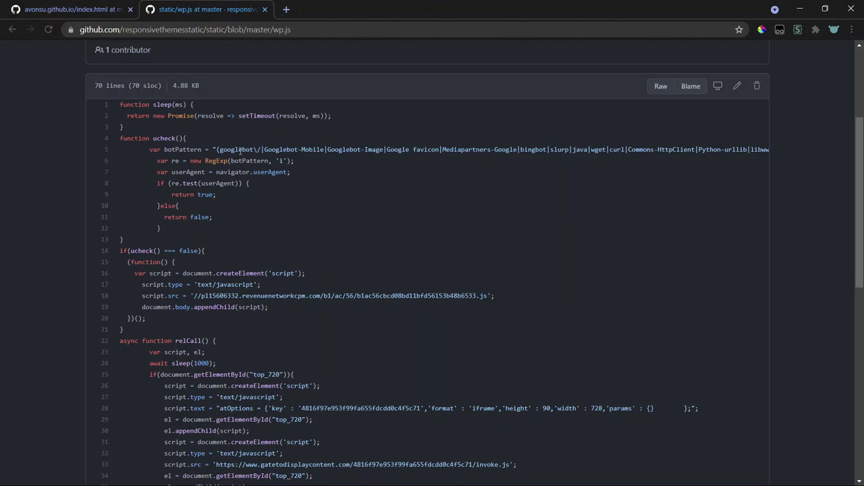
double_click(244, 150)
scroll(265, 158, down, 3)
scroll(254, 193, up, 4)
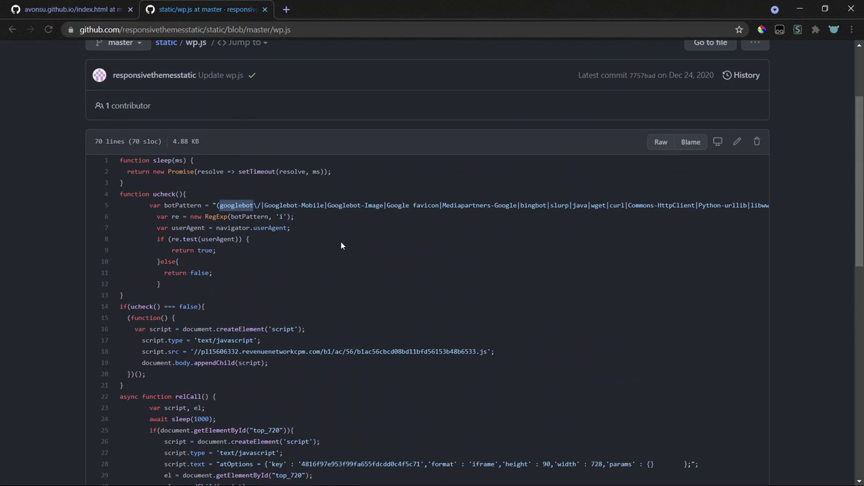
scroll(340, 241, down, 3)
scroll(341, 241, up, 1)
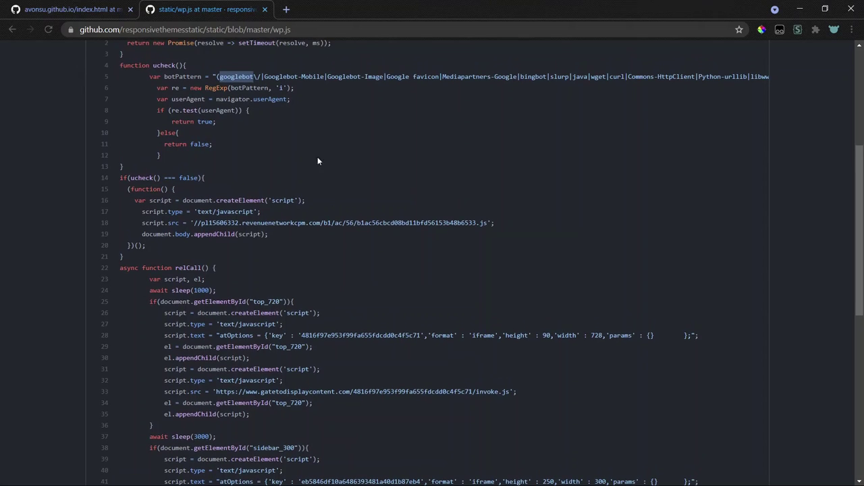
click(314, 44)
- In a new tab, set DevTools' custom user agent to Googlebot by deleting 'Mobile'
key(ctrl+t)
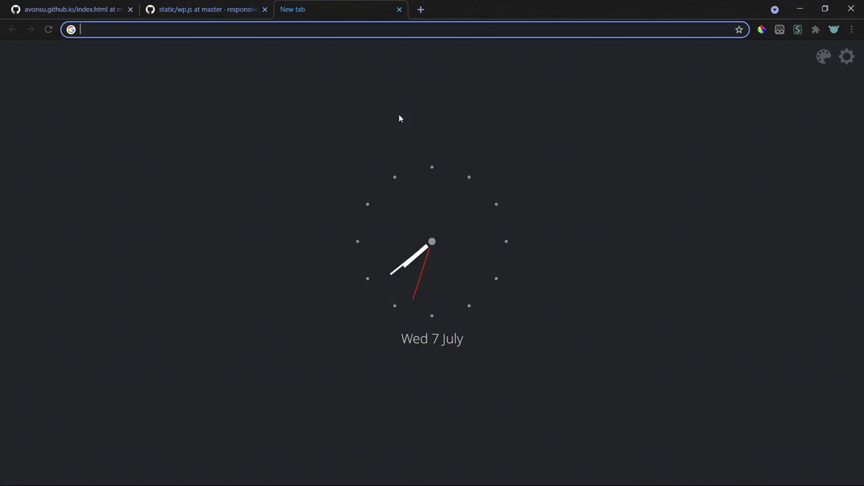
key(ctrl+shift+i)
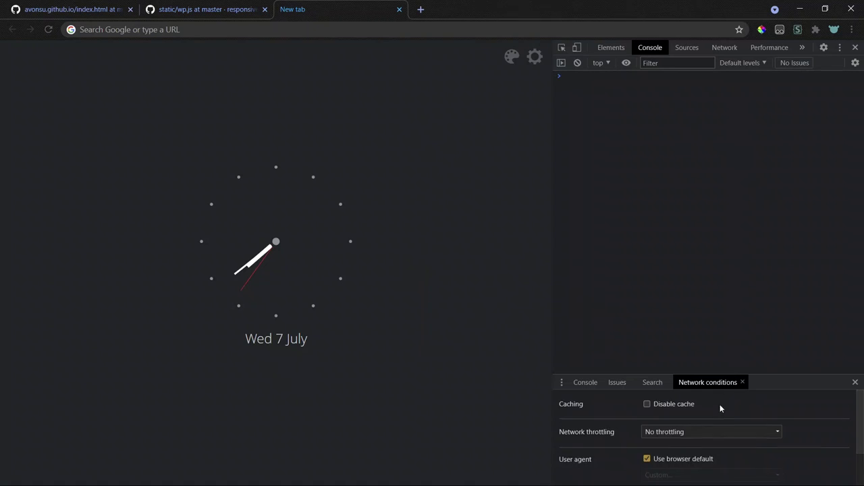
scroll(706, 435, down, 2)
click(682, 410)
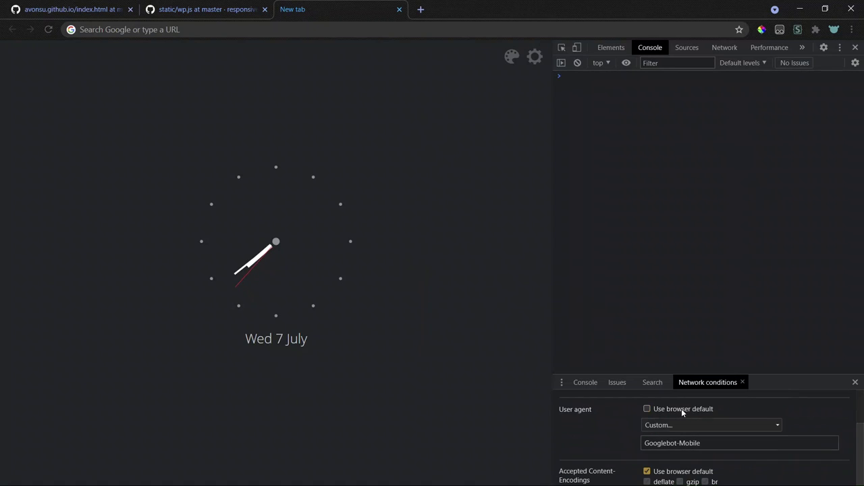
double_click(697, 445)
key(BackSpace)
key(BackSpace)
- Load avonsu.github.io as Googlebot and look over its menu and youtube.com footer link
click(274, 28)
text(av)
key(Return)
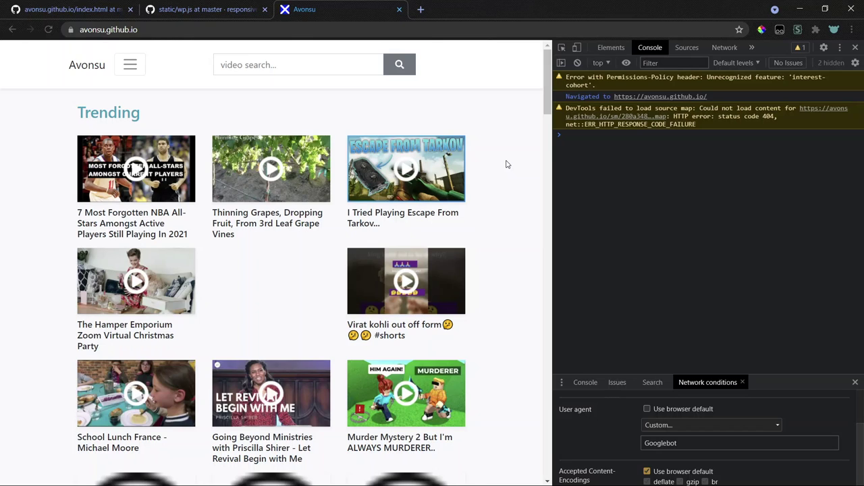
click(130, 65)
click(1, 184)
scroll(3, 182, down, 12)
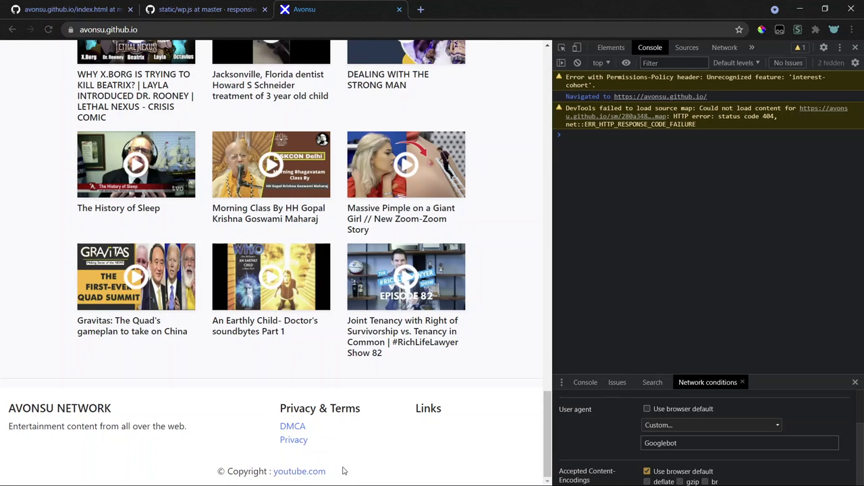
drag(343, 471, 291, 472)
- Reload the home page as Googlebot and scroll the Trending grid down to the Links footer and back
click(292, 440)
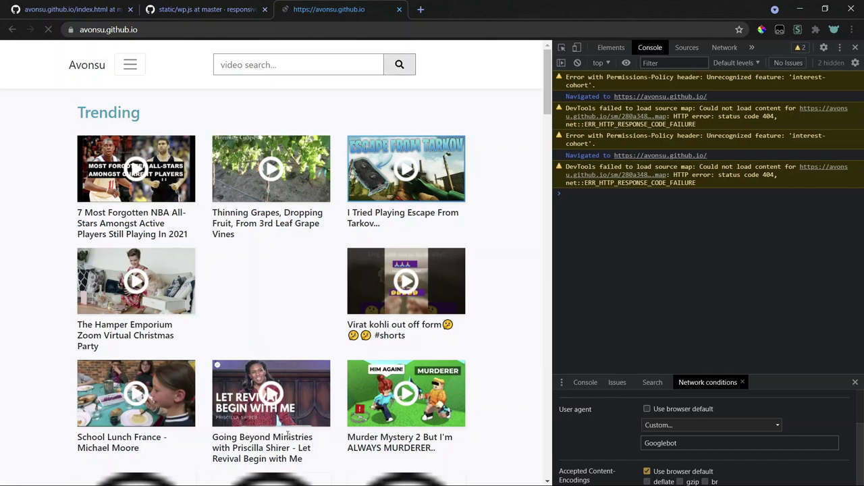
scroll(212, 269, down, 12)
scroll(344, 264, up, 12)
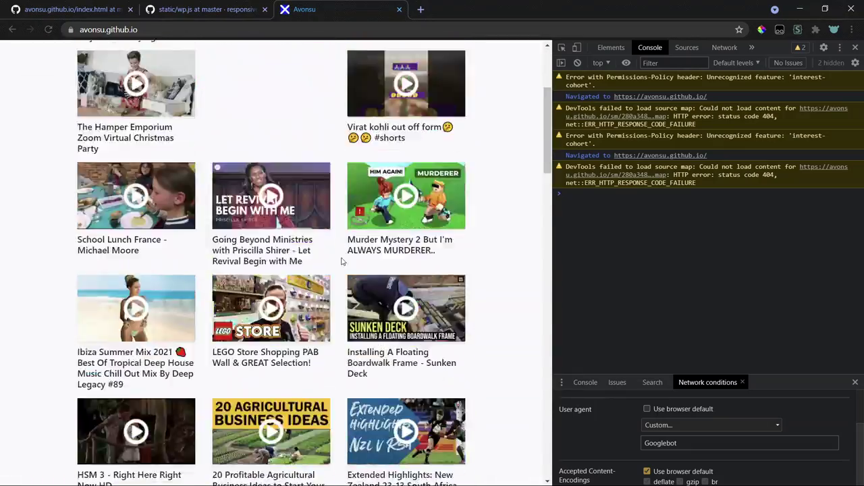
scroll(414, 186, down, 12)
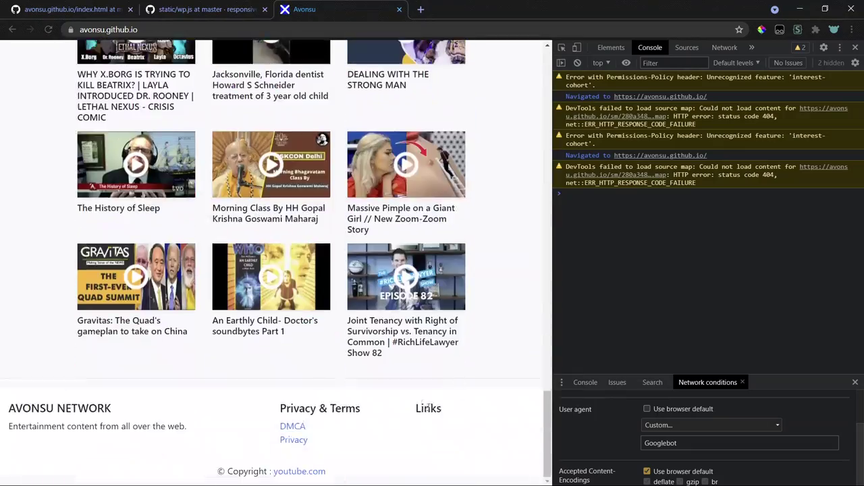
double_click(428, 408)
click(486, 359)
scroll(488, 344, up, 12)
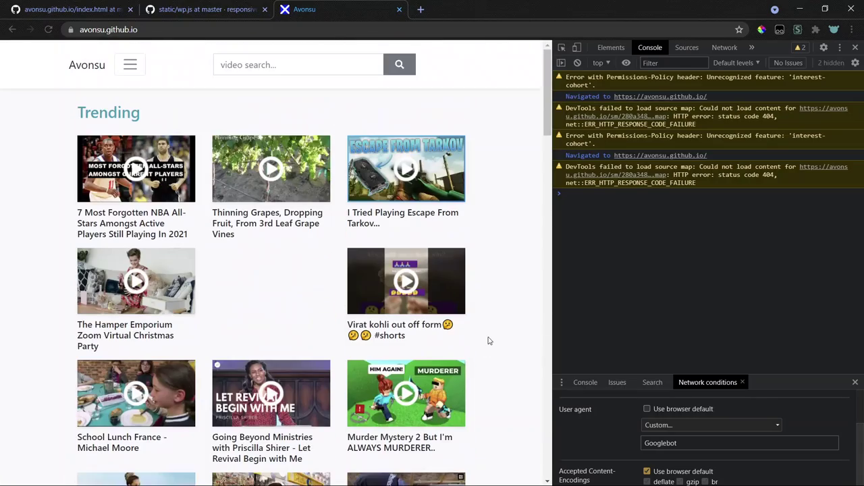
- Inspect the blank Trending grid cell, expanding it to the sidebar_300 container and gatetodisplaycontent script
key(ctrl+shift+c)
click(280, 284)
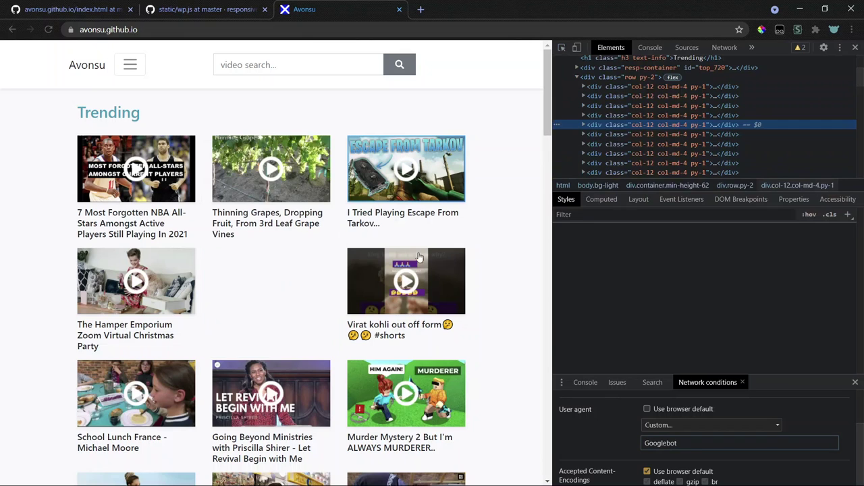
click(584, 124)
scroll(597, 133, down, 2)
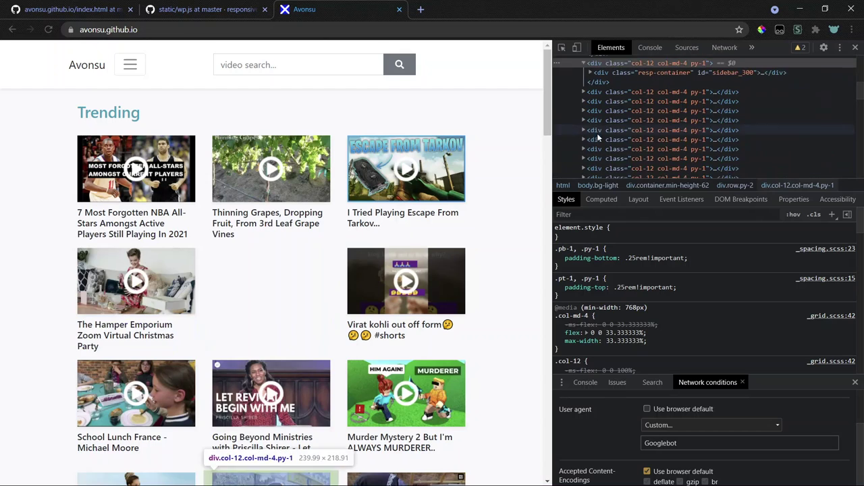
scroll(597, 133, up, 2)
click(590, 129)
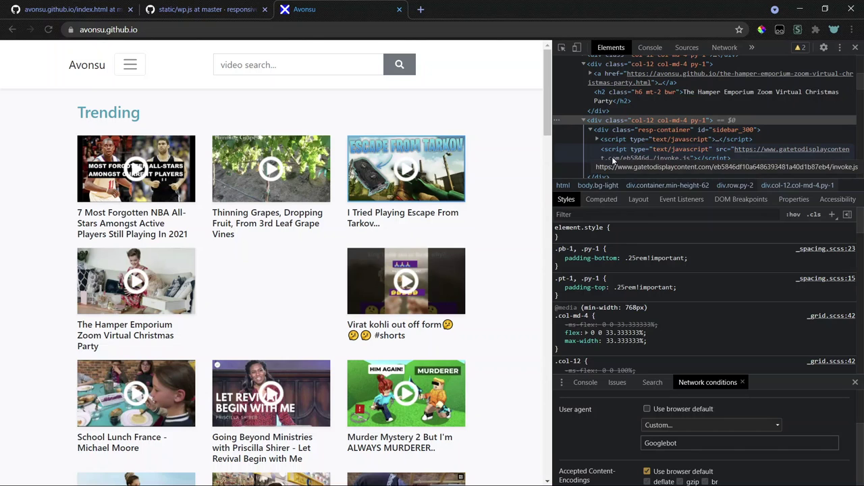
click(612, 155)
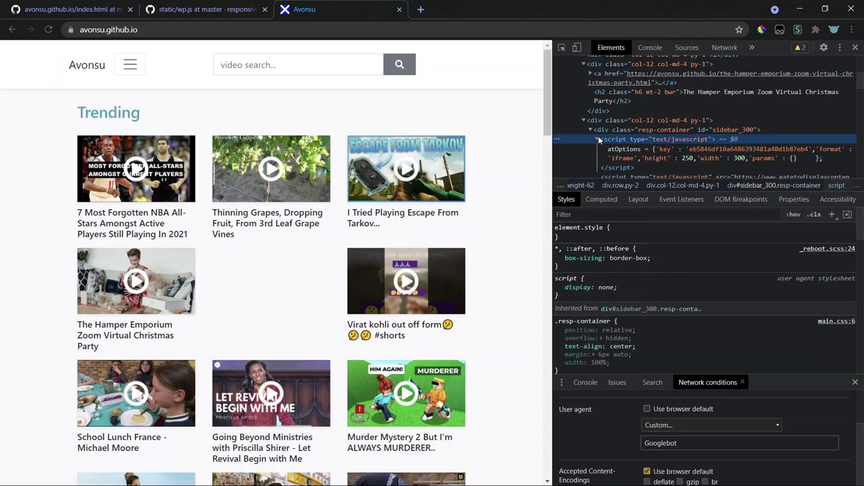
click(607, 131)
scroll(317, 252, down, 15)
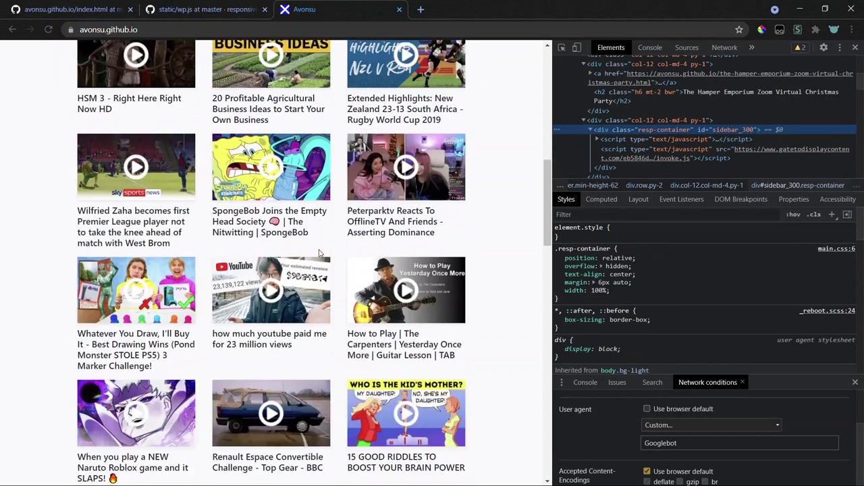
scroll(200, 263, up, 15)
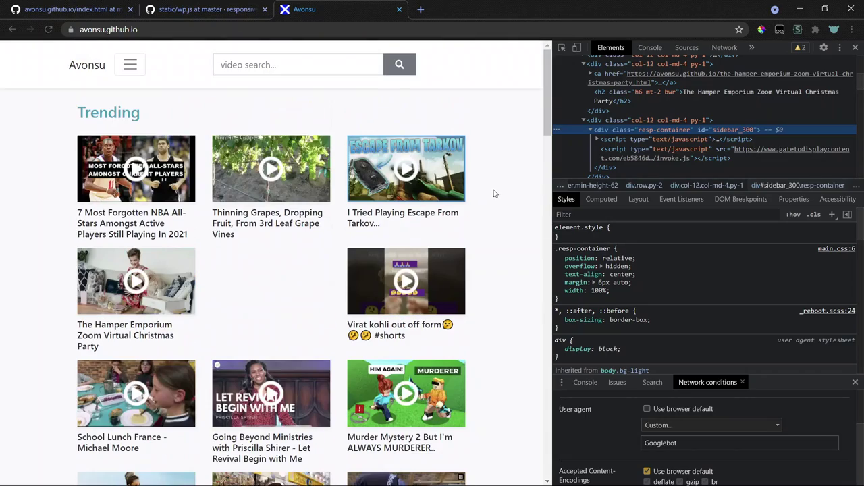
click(116, 439)
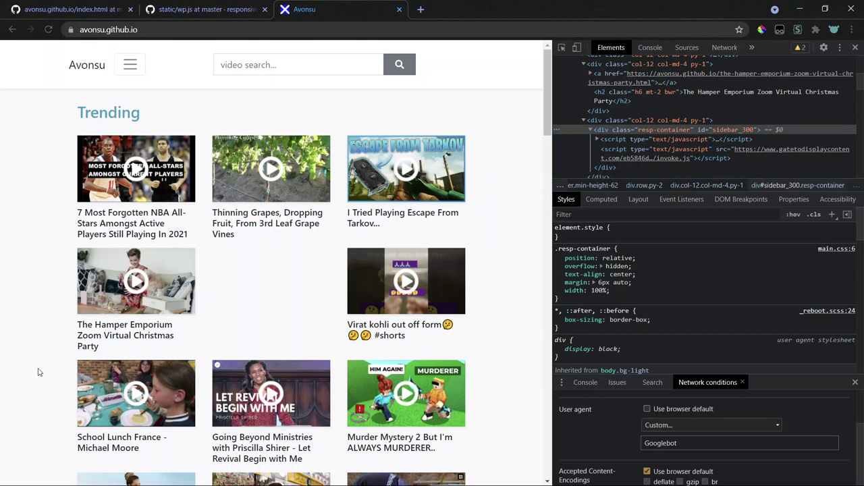
- Scroll the School Lunch France - Michael Moore page and load its embedded video player
scroll(38, 372, down, 4)
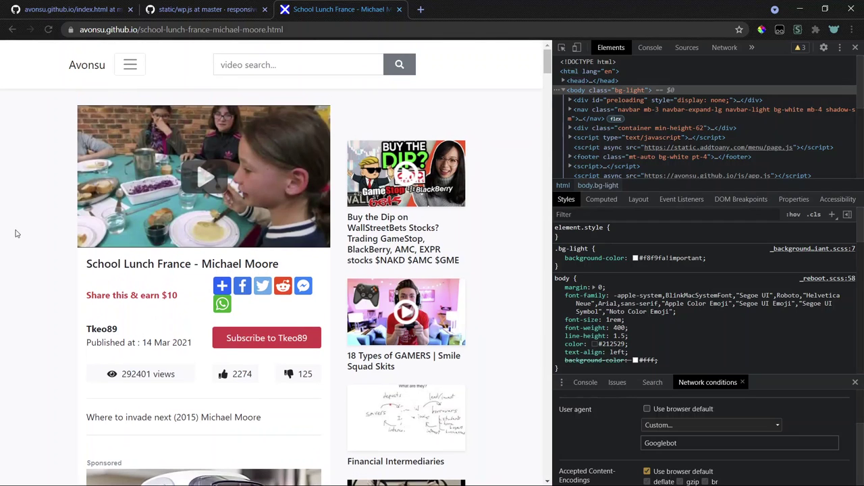
scroll(95, 243, down, 3)
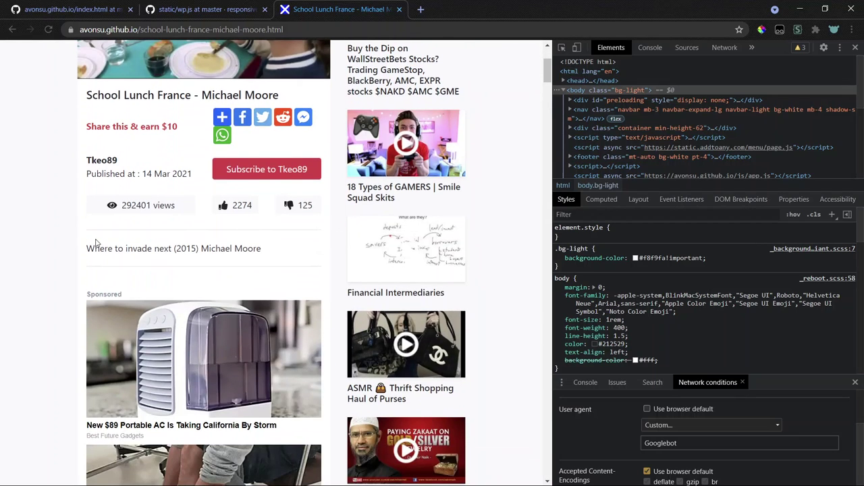
scroll(95, 243, up, 2)
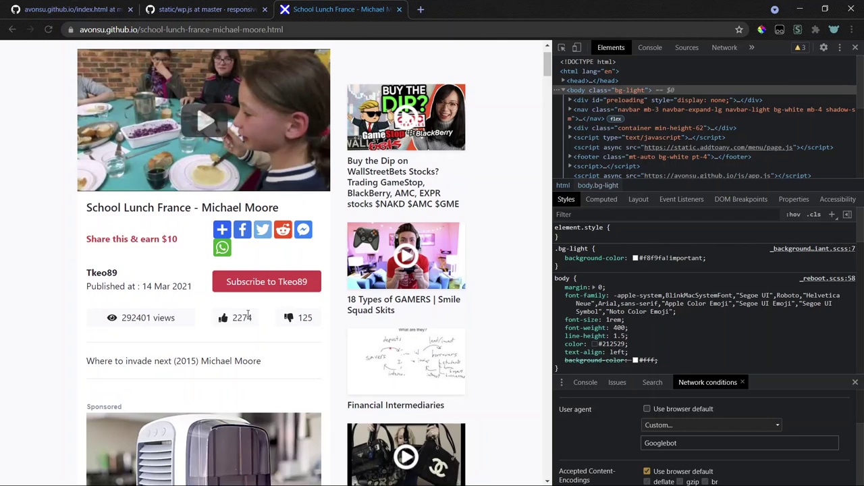
scroll(241, 282, down, 1)
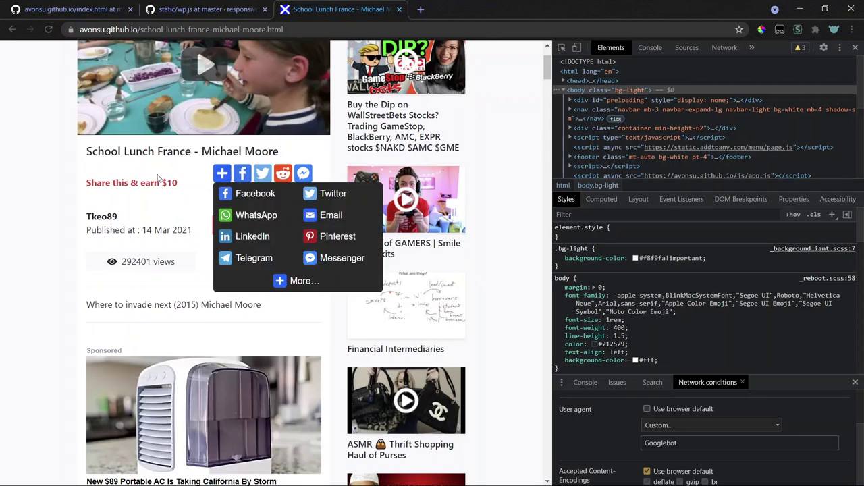
scroll(23, 222, down, 7)
scroll(19, 221, up, 9)
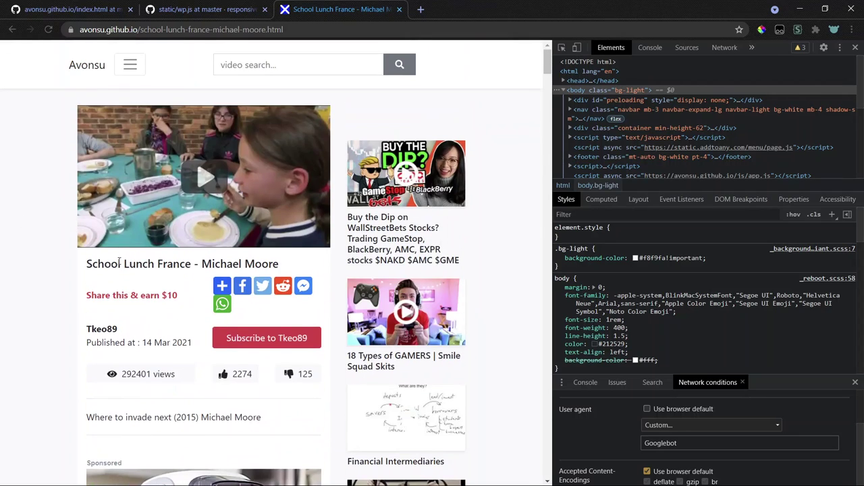
click(197, 179)
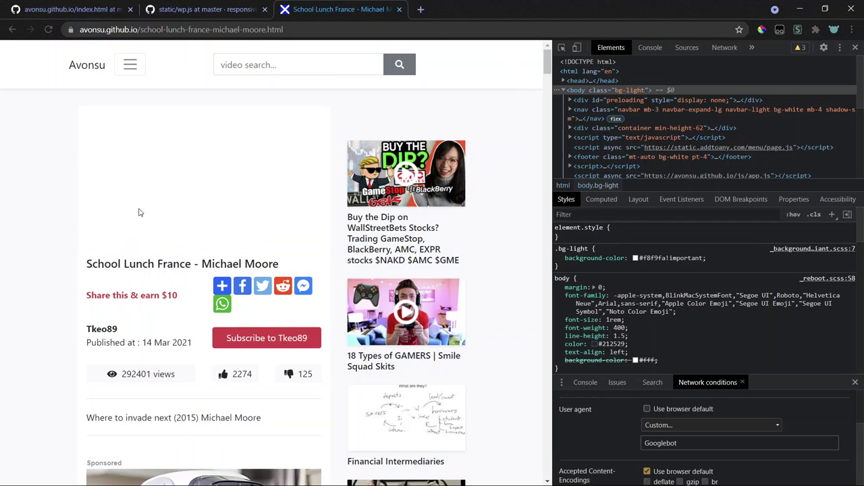
- Open the video on YouTube in a new tab and return to the avonsu page
scroll(98, 250, down, 1)
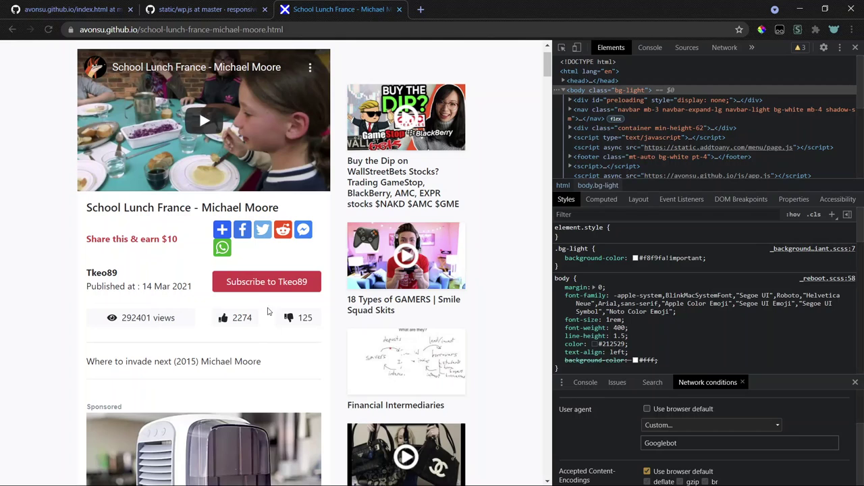
scroll(228, 157, up, 1)
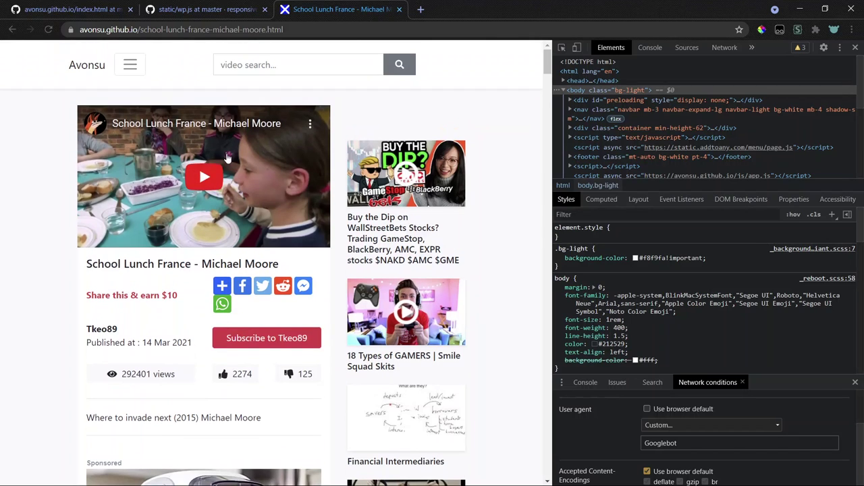
click(258, 126)
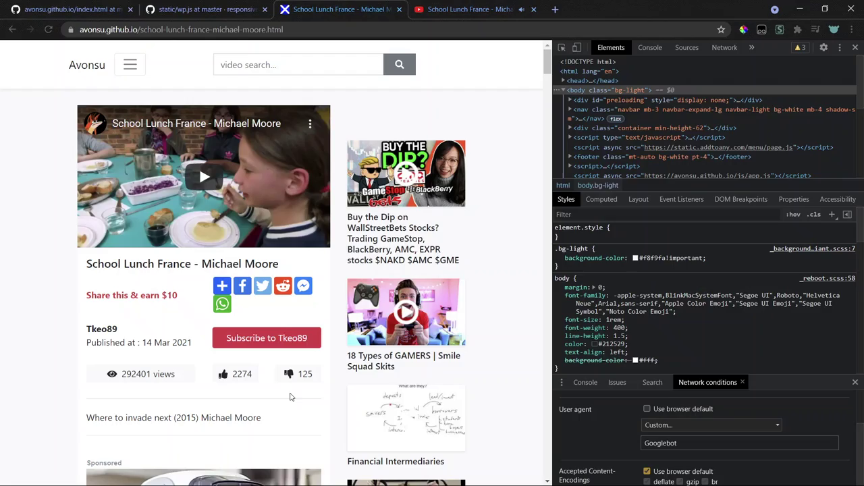
key(ctrl+Tab)
key(ctrl+shift+Tab)
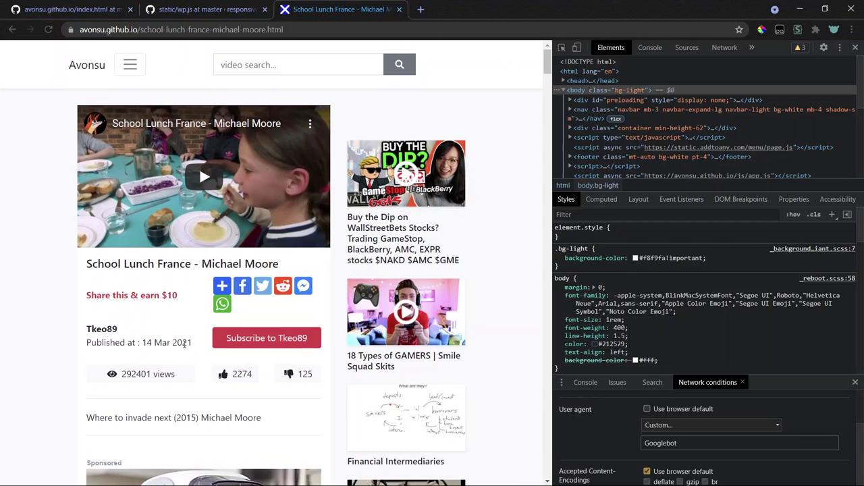
- Check the 2021 publish date, then zoom the page out and back in
double_click(185, 344)
scroll(94, 200, down, 2)
scroll(47, 229, up, 2)
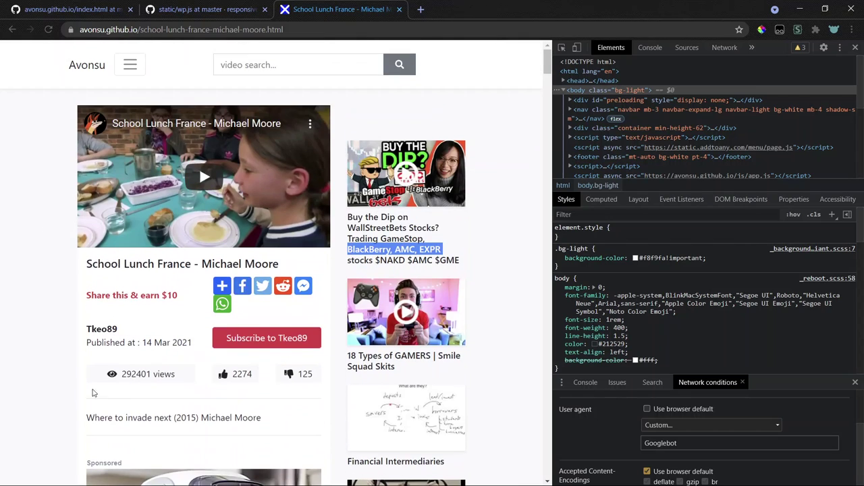
scroll(48, 279, down, 4)
scroll(47, 279, up, 4)
click(23, 168)
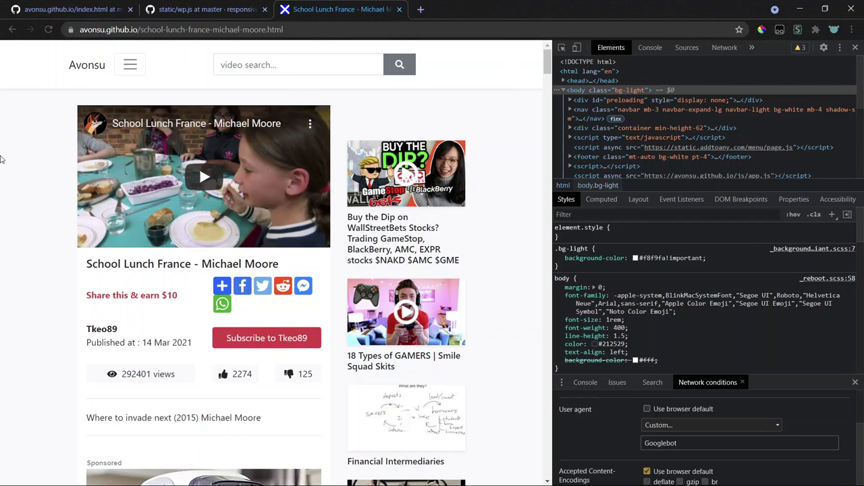
key(ctrl+minus)
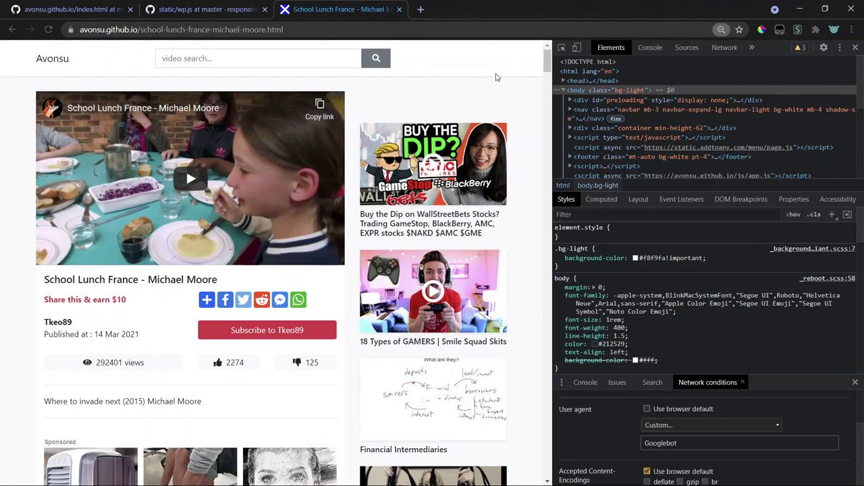
key(ctrl+plus)
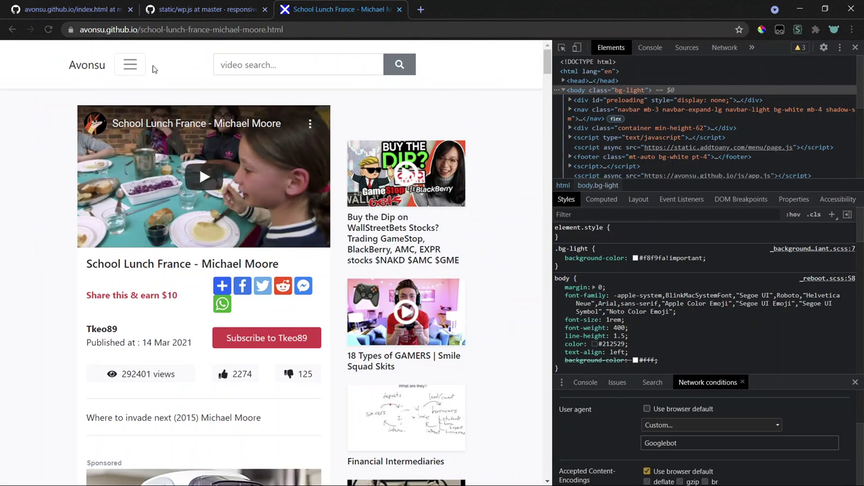
- Search the site's videos for 'sheep' and show the DevTools Console logs
click(249, 72)
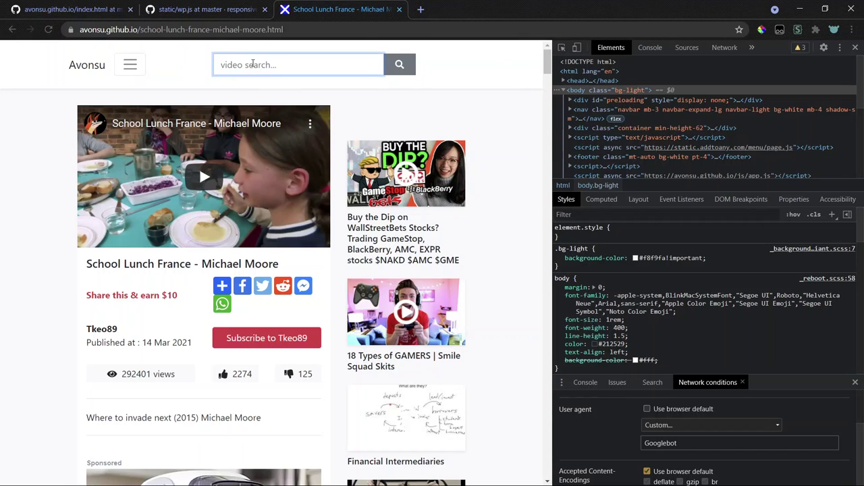
text(sheep)
key(Return)
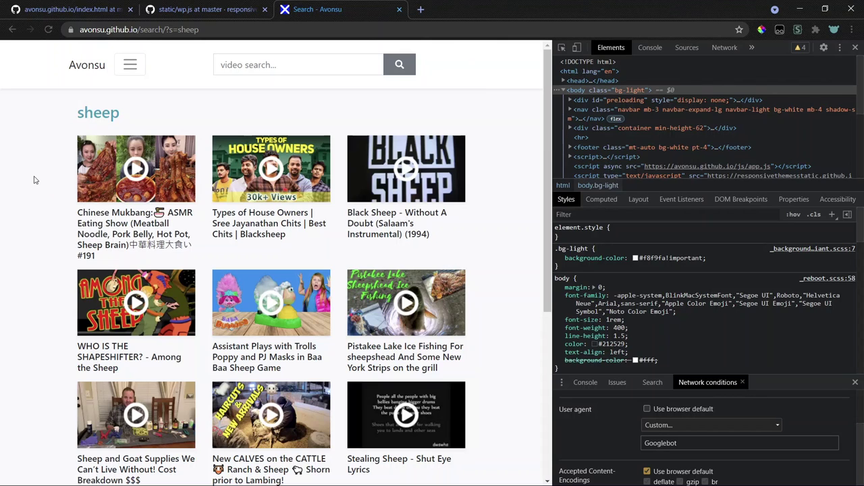
click(647, 49)
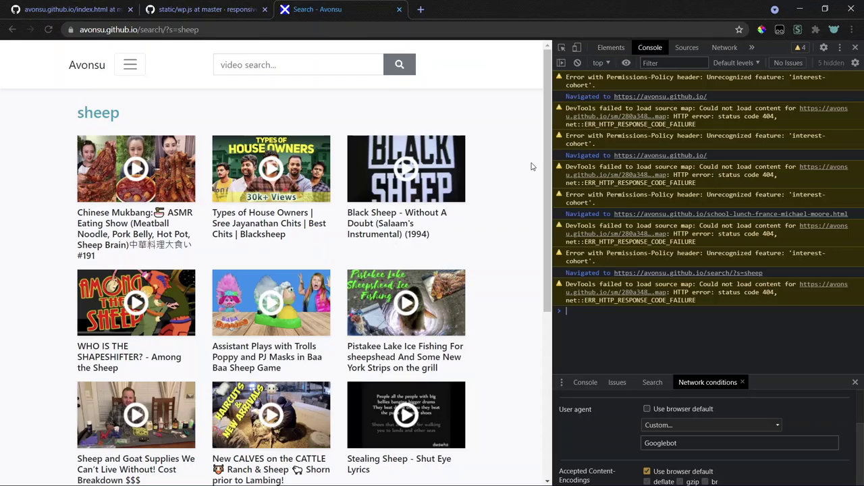
- View the search page's source and locate the getShuffledArr function
key(ctrl+u)
scroll(530, 166, down, 14)
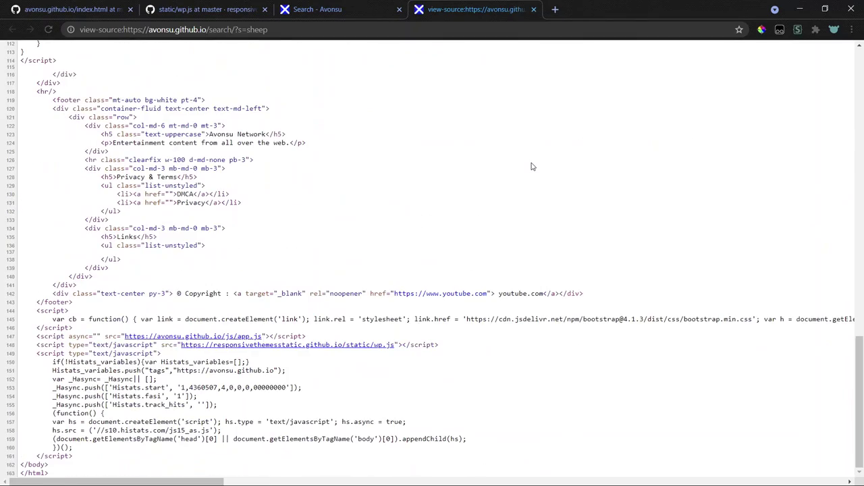
scroll(247, 328, up, 5)
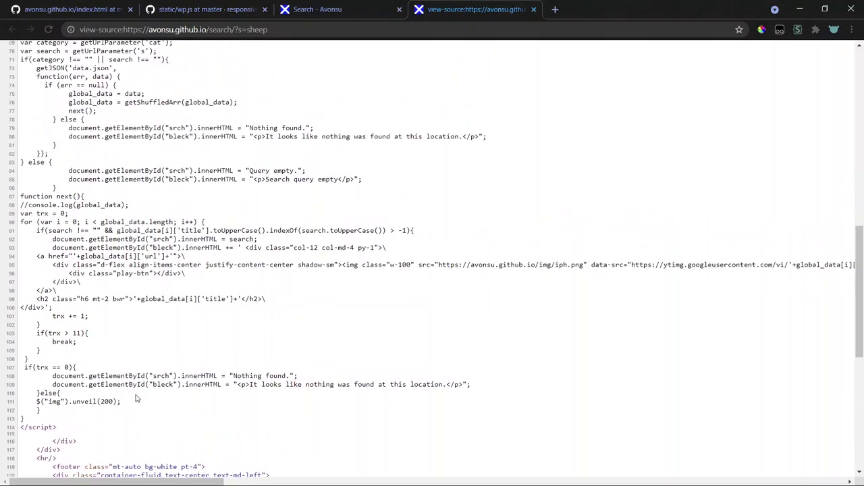
scroll(163, 285, up, 6)
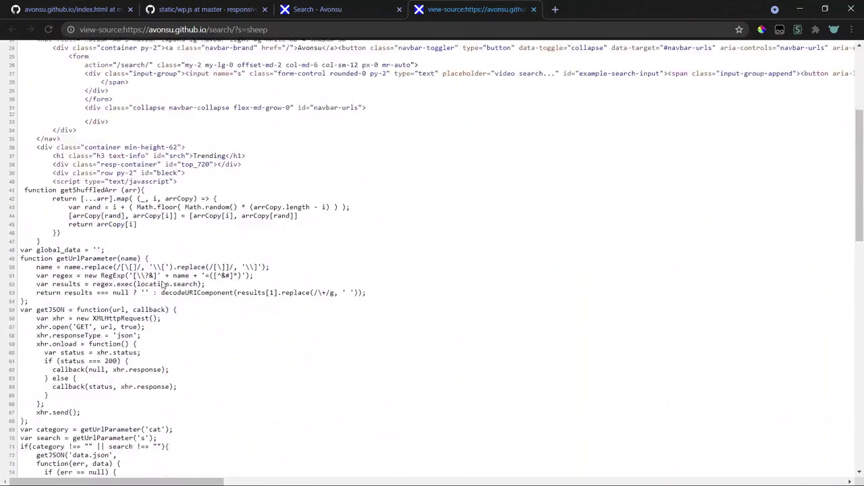
scroll(162, 282, down, 2)
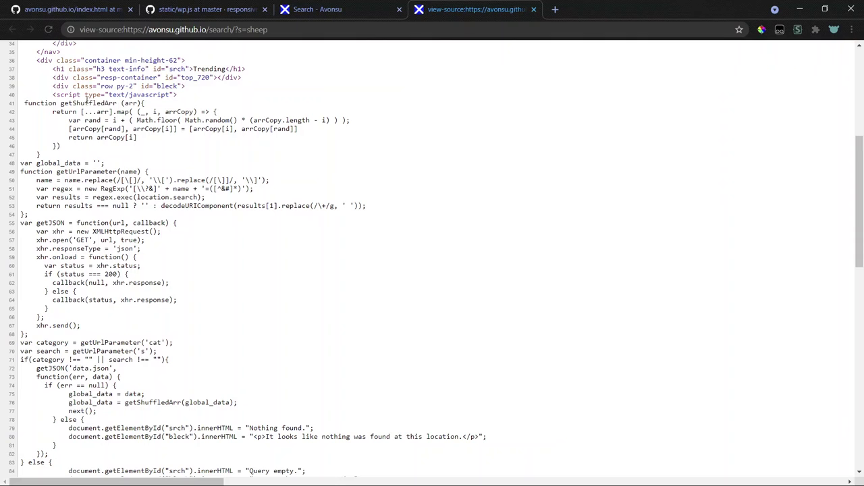
double_click(87, 101)
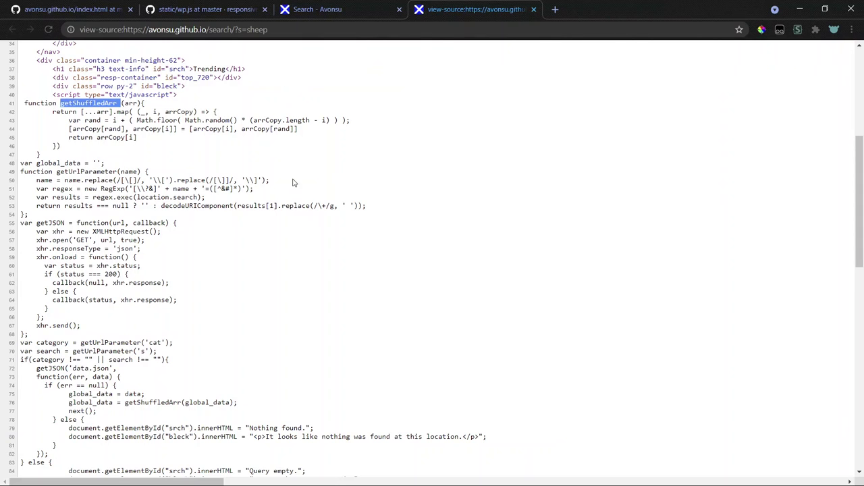
scroll(293, 188, down, 1)
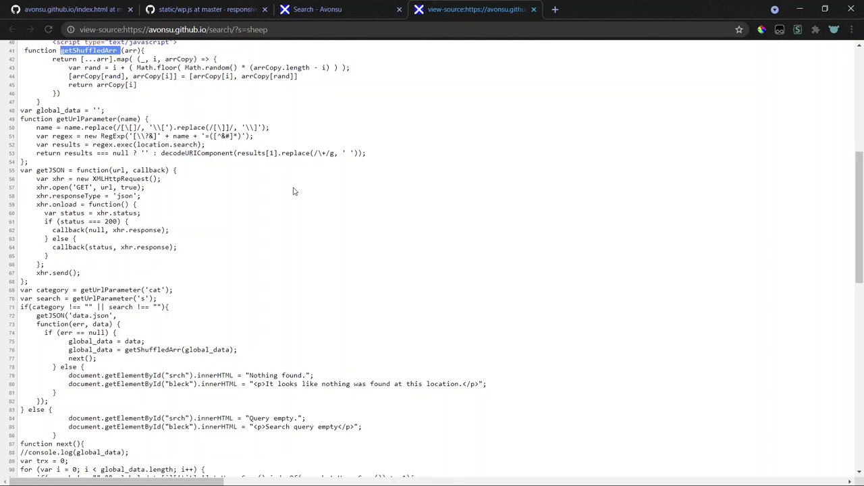
scroll(407, 330, down, 1)
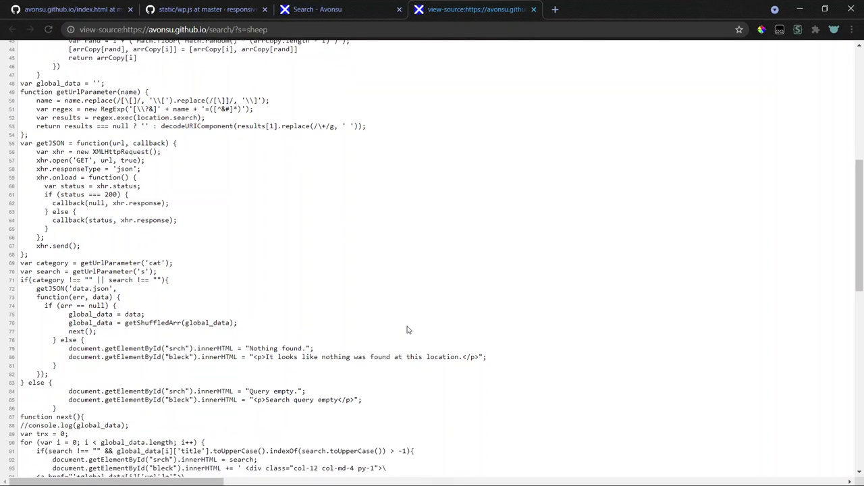
scroll(407, 329, up, 1)
scroll(407, 330, up, 2)
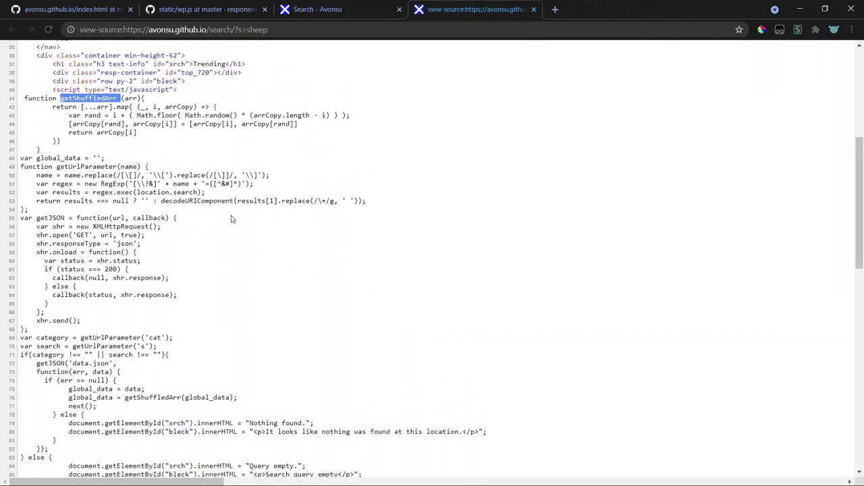
scroll(98, 176, down, 1)
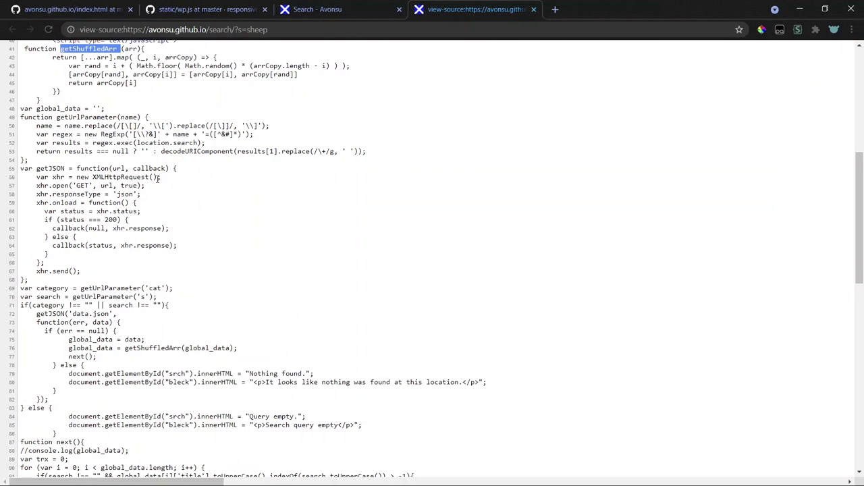
scroll(162, 184, down, 2)
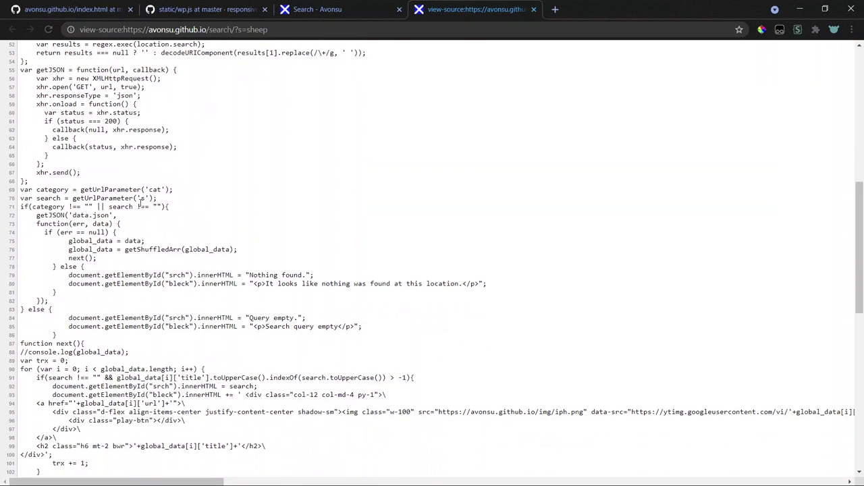
- Trace the 'cat' parameter and 'bleck' element id, comparing against the live sheep results
drag(149, 192, 162, 193)
key(ctrl+shift+Tab)
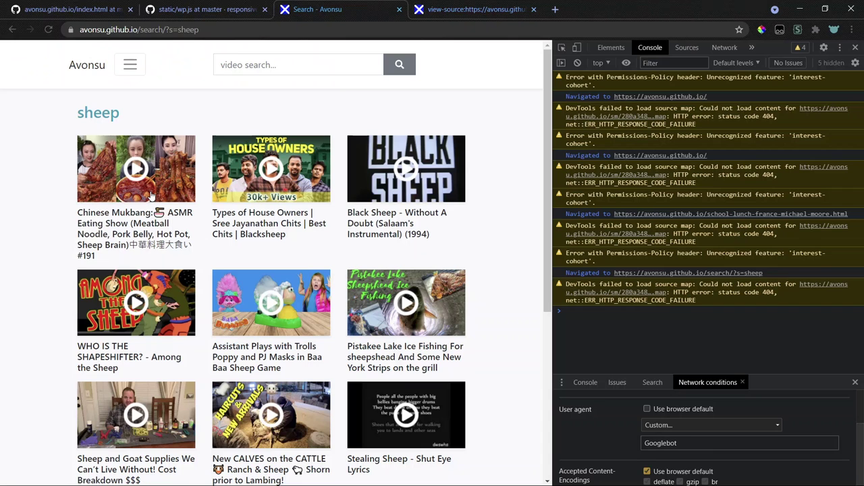
key(ctrl+Tab)
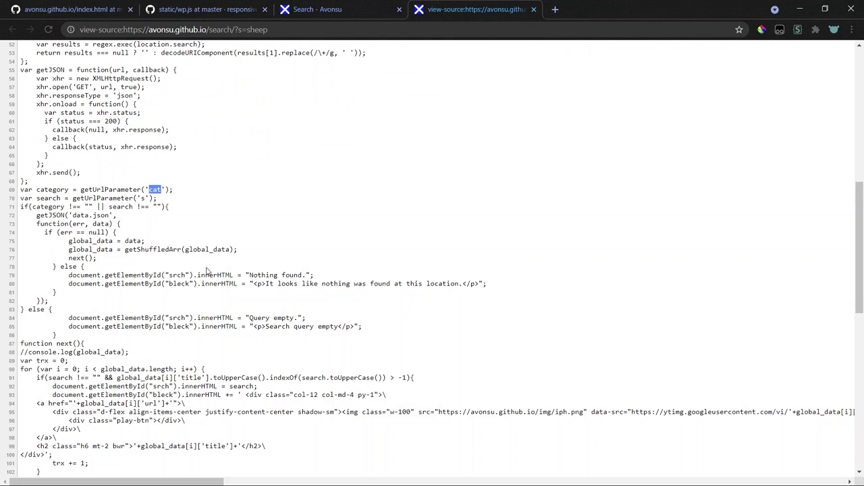
scroll(225, 280, down, 1)
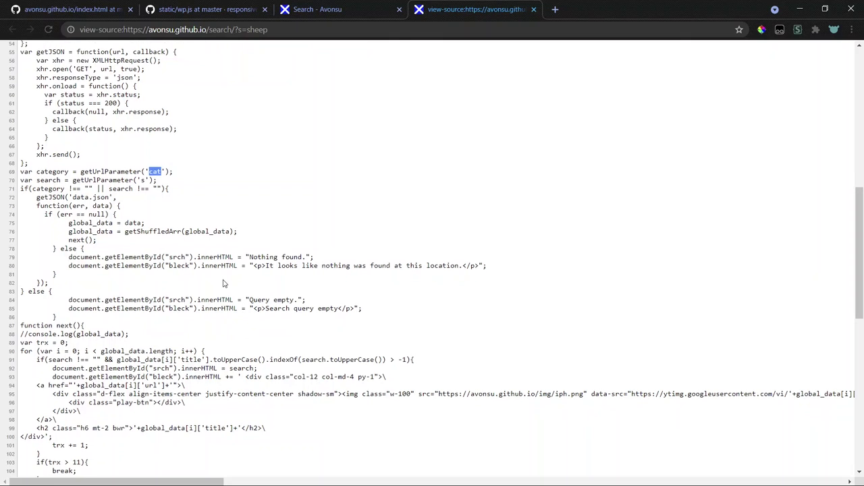
drag(190, 266, 170, 266)
scroll(260, 92, up, 2)
- Search the live page for a random gibberish string to get 'Nothing found.', then return to the source
key(ctrl+shift+Tab)
click(236, 71)
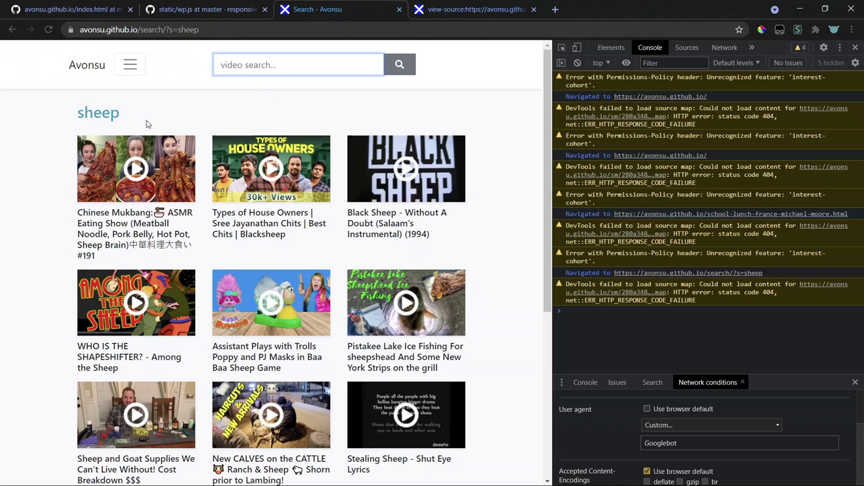
text(fgfhgfdshgfdshgfdkahbeguoyaweogfpbsdfobhsdkgsdfhg)
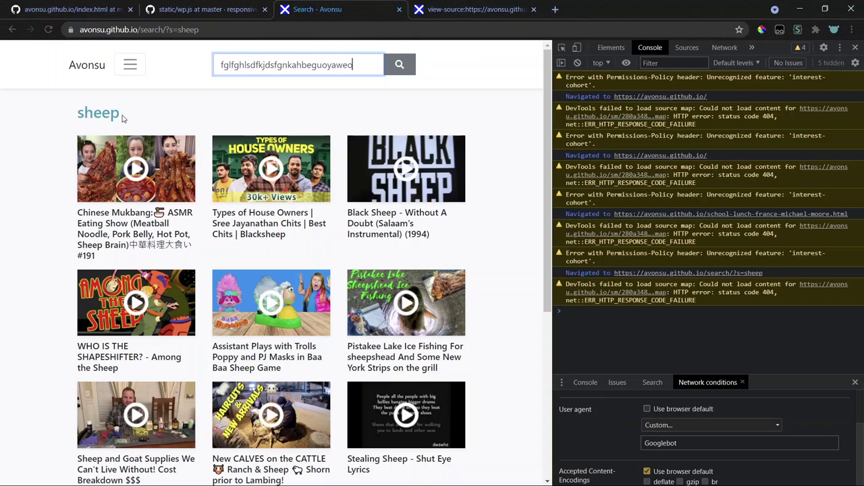
key(Return)
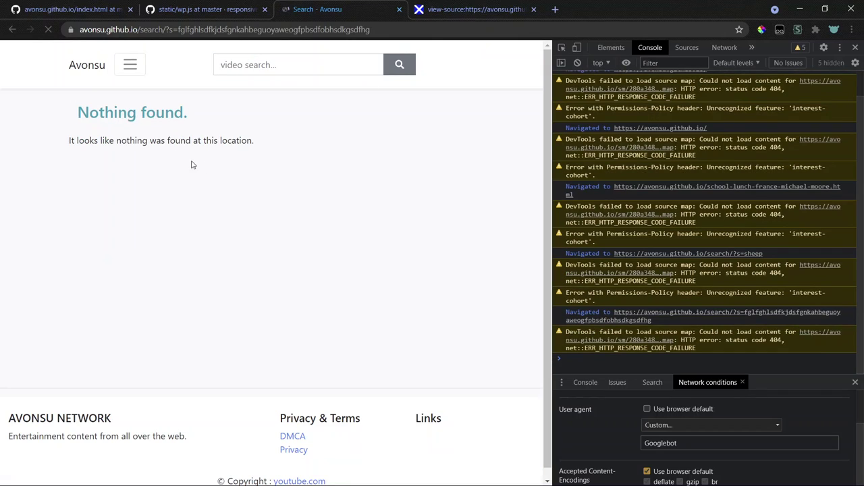
key(ctrl+Tab)
- In the view-source, highlight 'data.json', the loaded-data line and the getShuffledArr call on lines 72–76
scroll(169, 169, down, 3)
scroll(174, 191, up, 1)
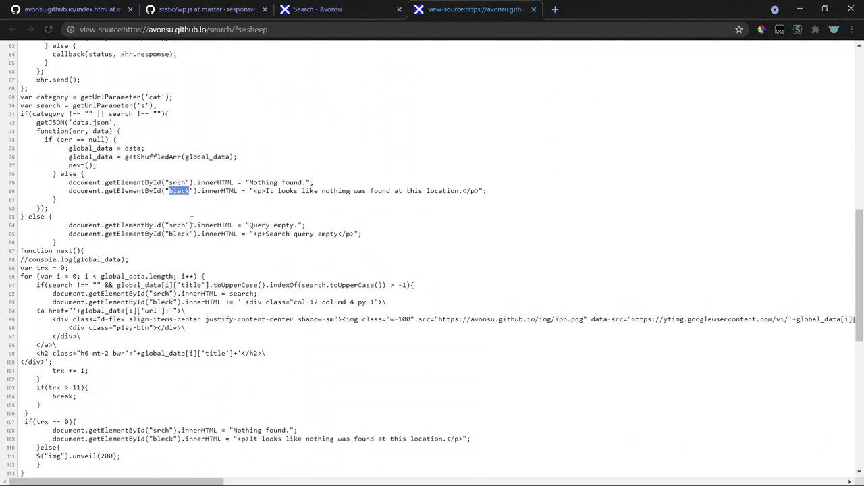
scroll(112, 138, down, 1)
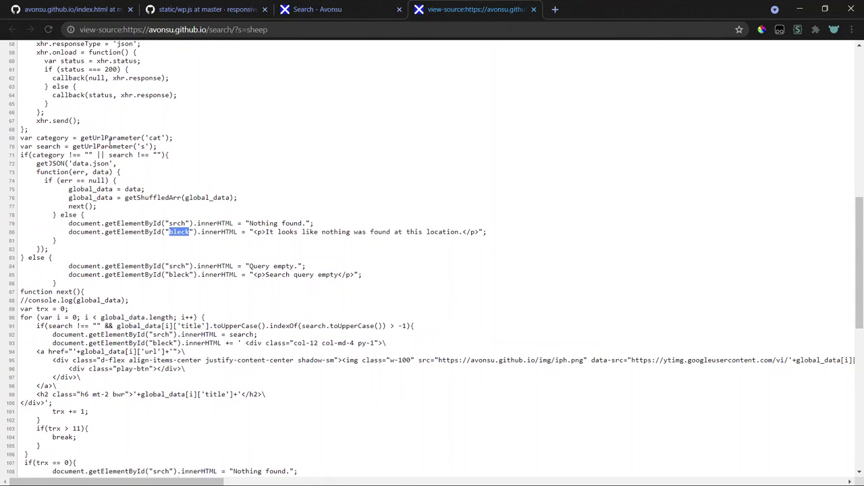
drag(73, 163, 109, 163)
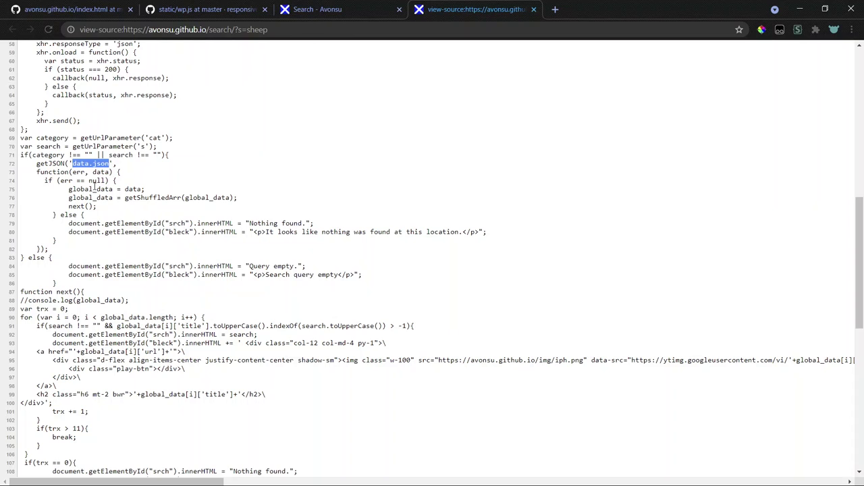
click(69, 181)
drag(69, 189, 132, 198)
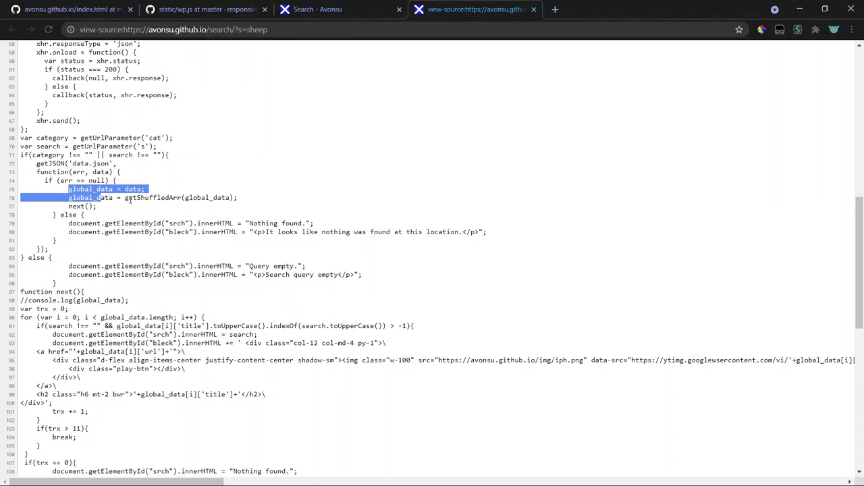
double_click(141, 198)
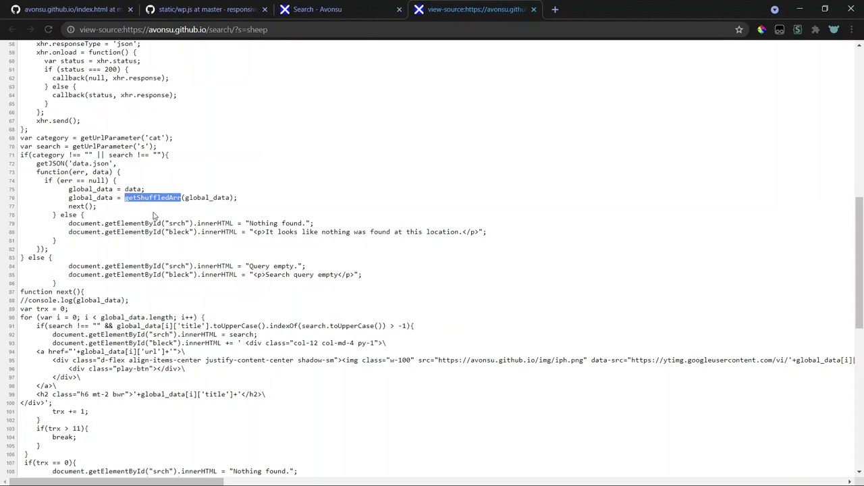
- Scroll through the script, reselect 'data.json', and return to the 'Nothing found.' Search - Avonsu tab
scroll(156, 216, down, 2)
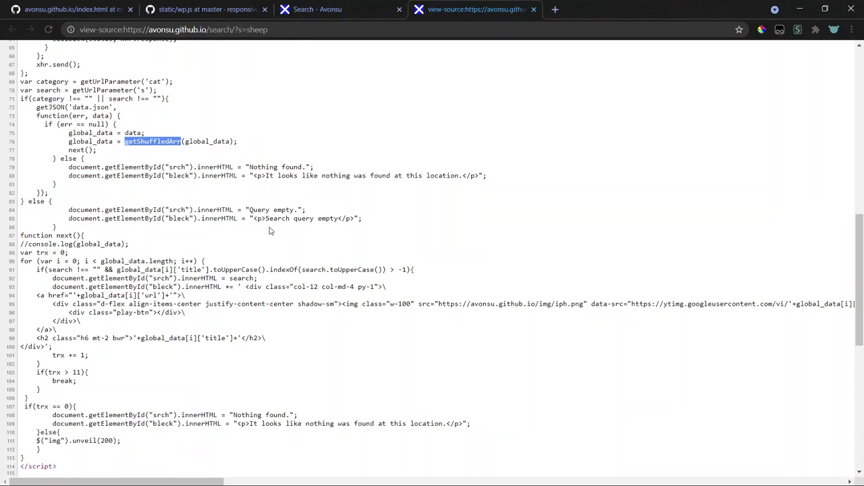
scroll(269, 231, down, 5)
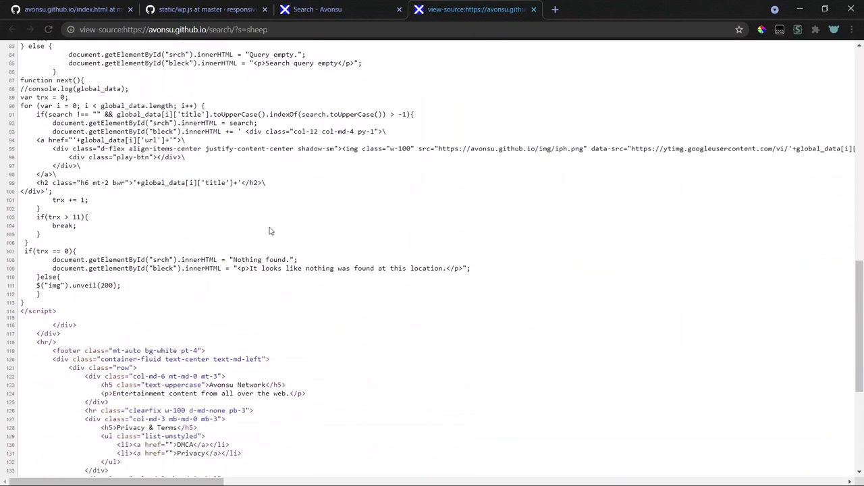
scroll(269, 230, up, 7)
scroll(269, 230, up, 9)
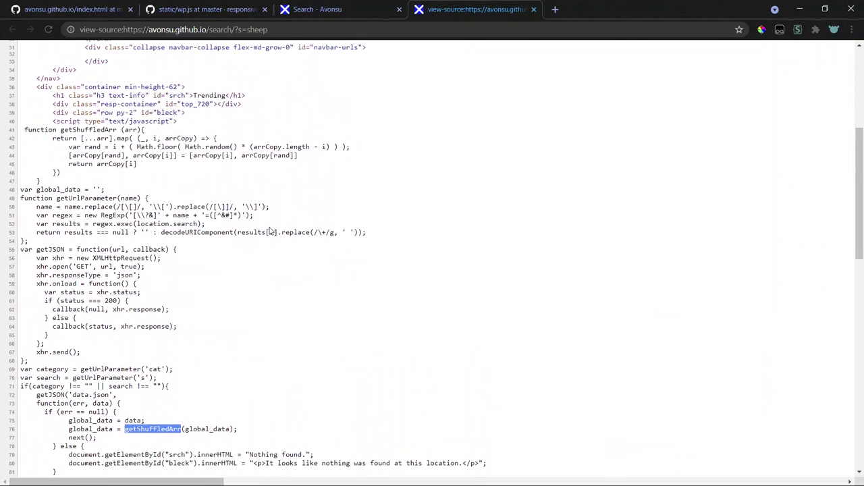
drag(72, 413, 108, 413)
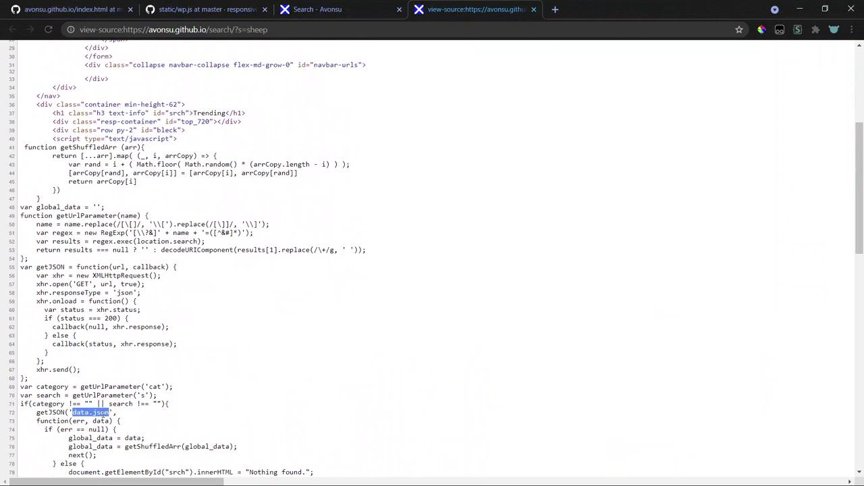
click(293, 6)
drag(165, 32, 709, 105)
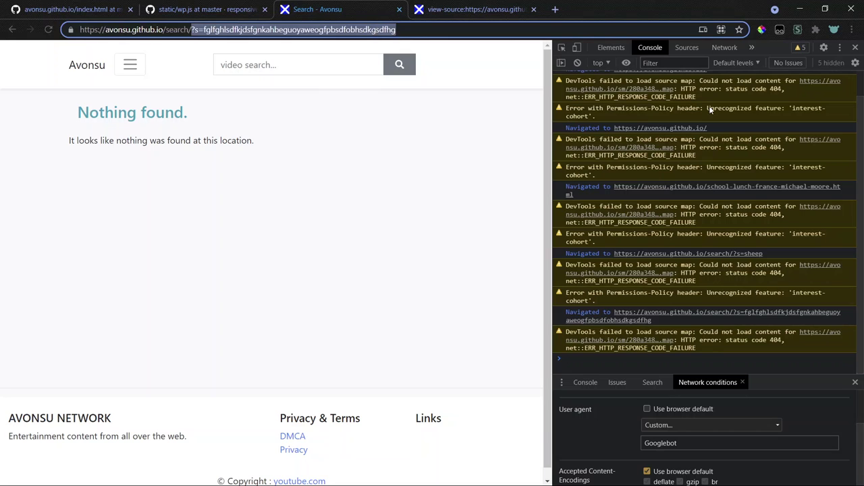
text(/data.json)
key(alt+Return)
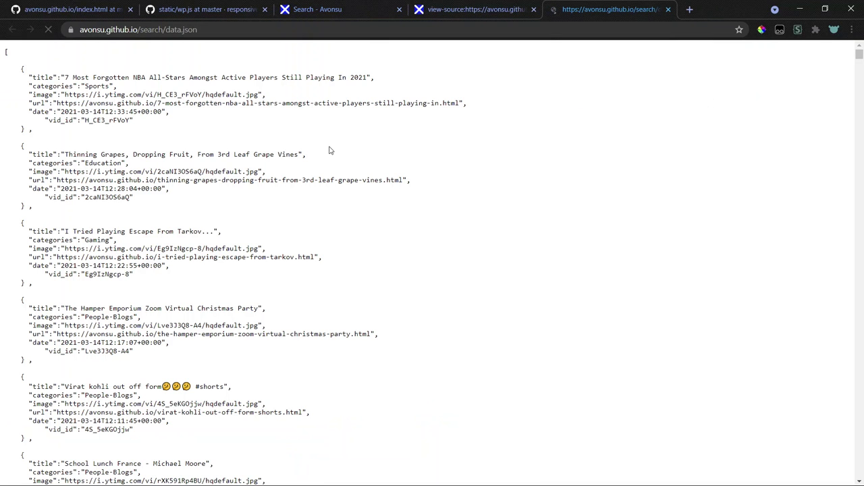
scroll(509, 139, down, 4)
key(ctrl+f)
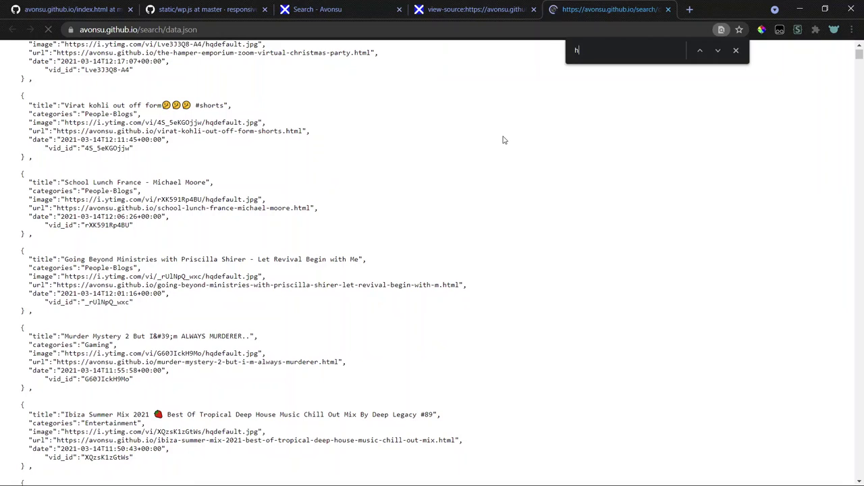
text(sheep)
key(Return)
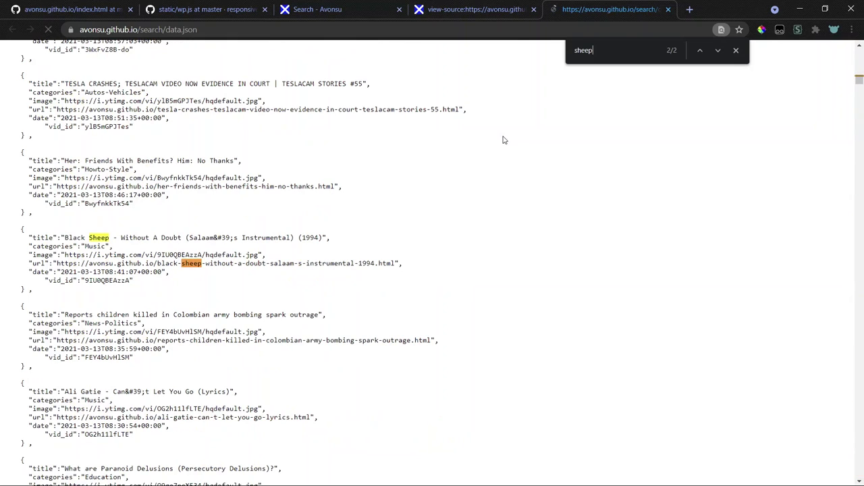
key(Return)
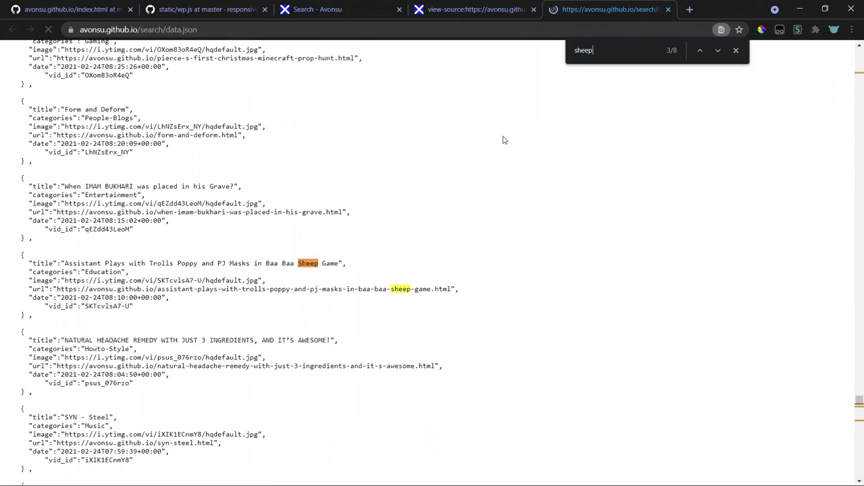
key(Return)
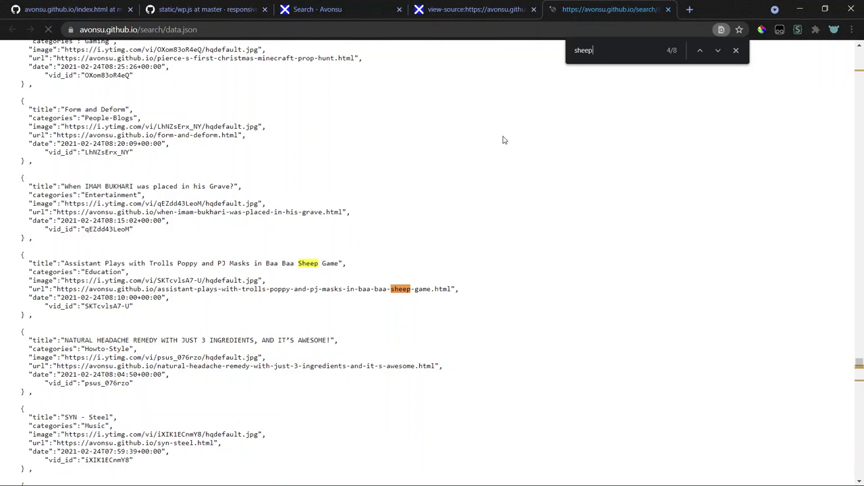
key(Escape)
key(ctrl+w)
- Go back to the sheep search results, then return to the page source
key(ctrl+shift+Tab)
key(ctrl+Tab)
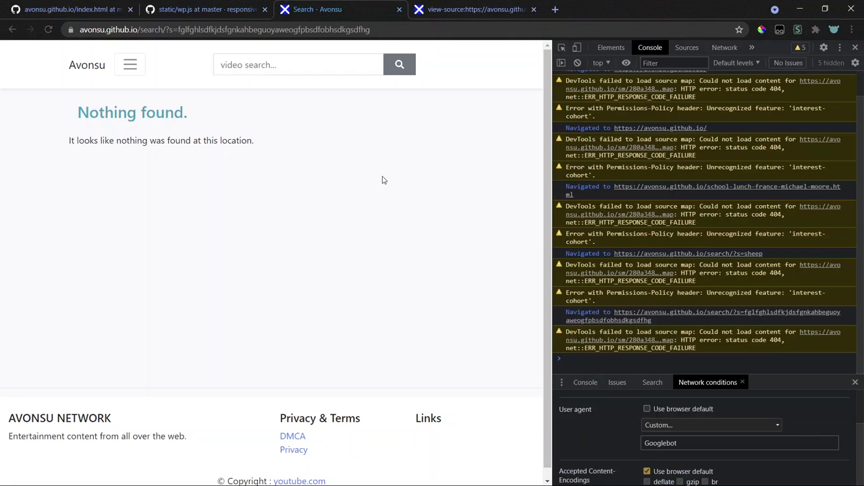
key(alt+Left)
scroll(1, 204, down, 4)
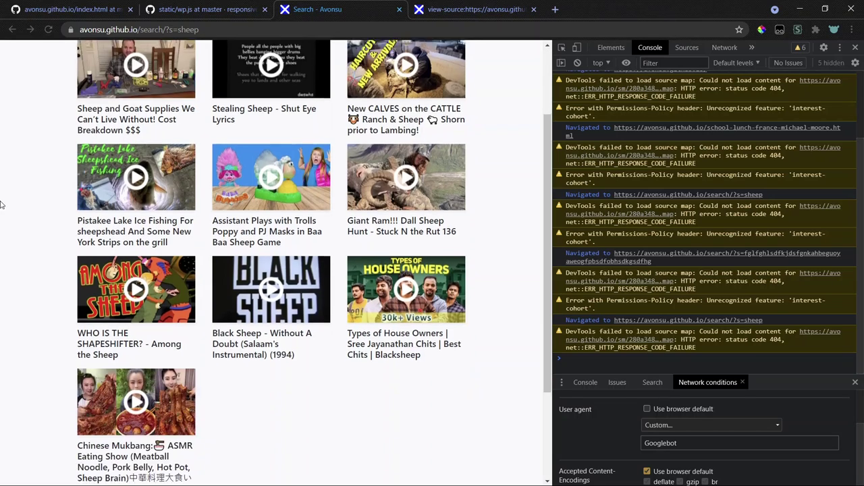
scroll(2, 205, up, 4)
key(ctrl+Tab)
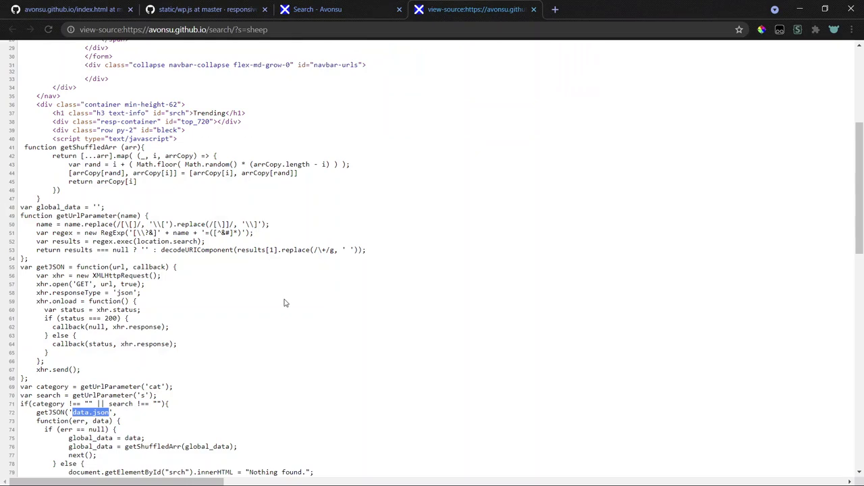
- Highlight the getShuffledArr function body on lines 43–47 of the source
triple_click(159, 163)
drag(159, 163, 168, 200)
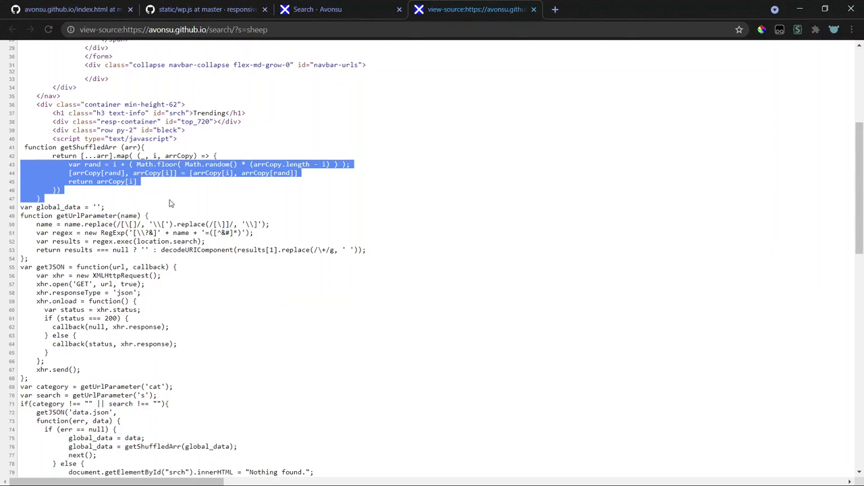
scroll(169, 203, down, 1)
click(237, 235)
scroll(237, 235, down, 5)
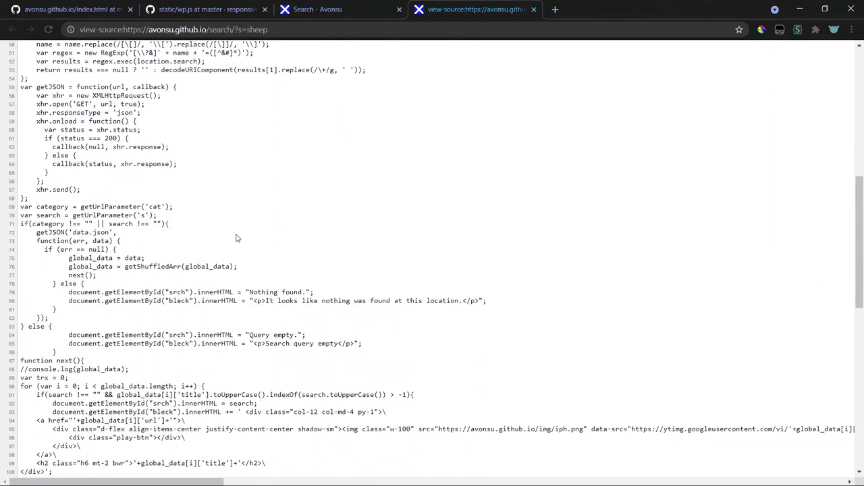
- Close the view-source and search results tabs, leaving wp.js on GitHub
key(ctrl+w)
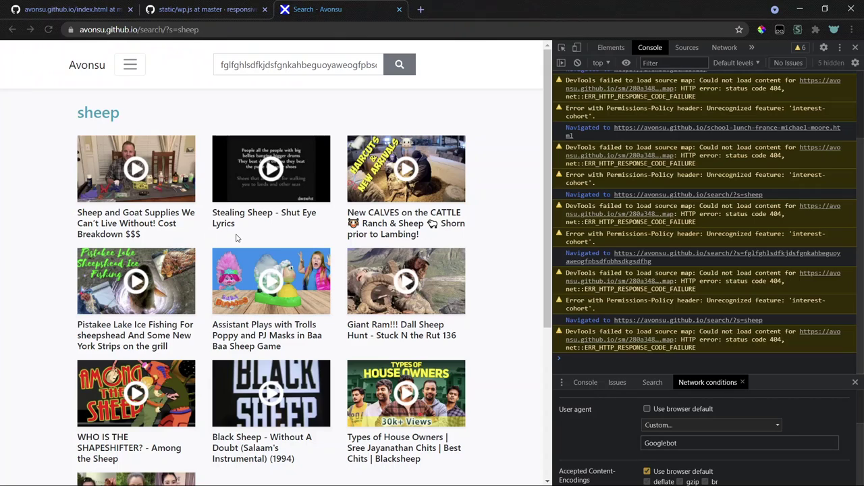
key(ctrl+w)
scroll(82, 160, up, 4)
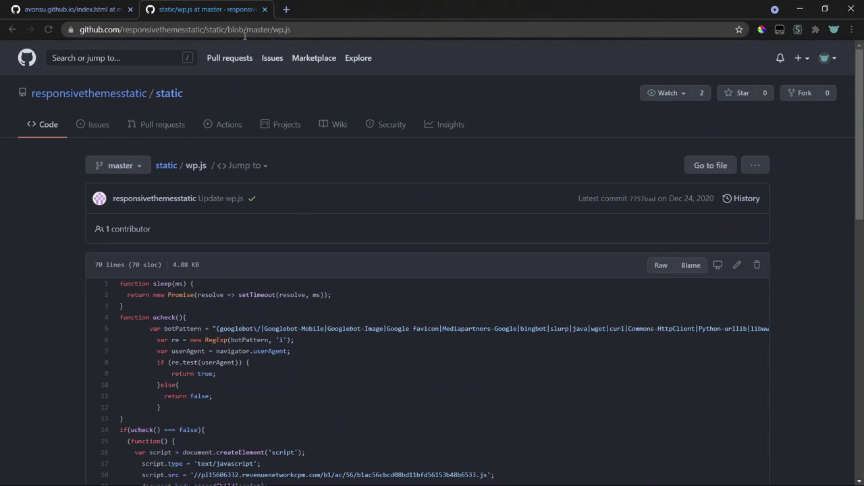
- Load search/data.json in the repository (7.69 MB, too big to display), then open its search folder
key(ctrl+shift+Tab)
drag(267, 30, 443, 35)
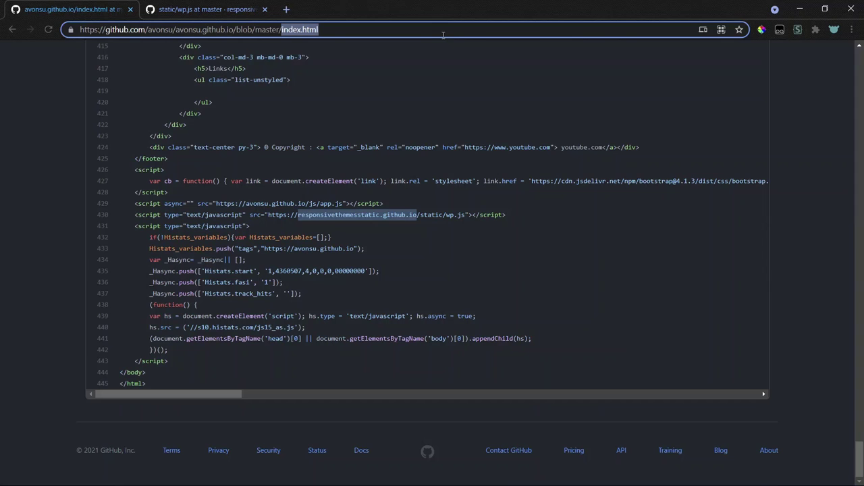
text(search/data.json)
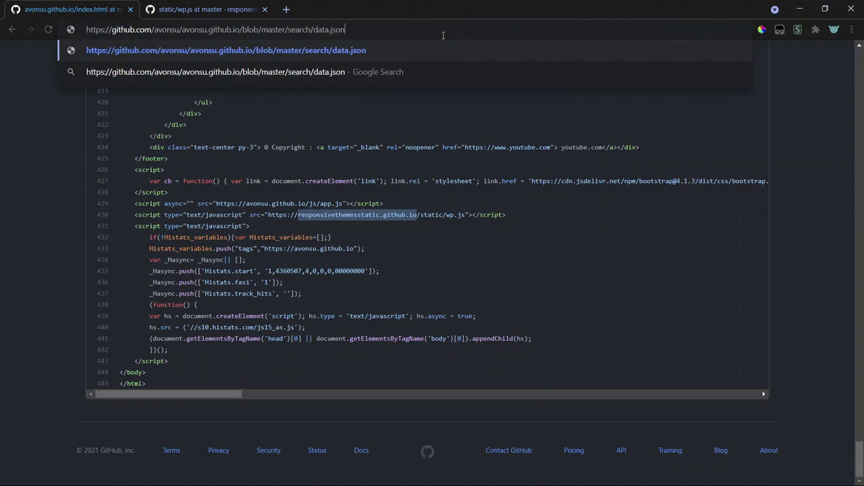
key(Return)
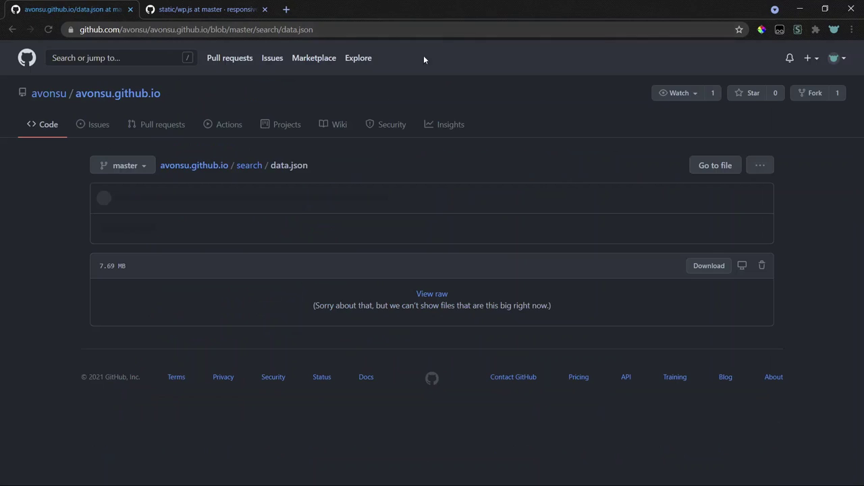
click(251, 172)
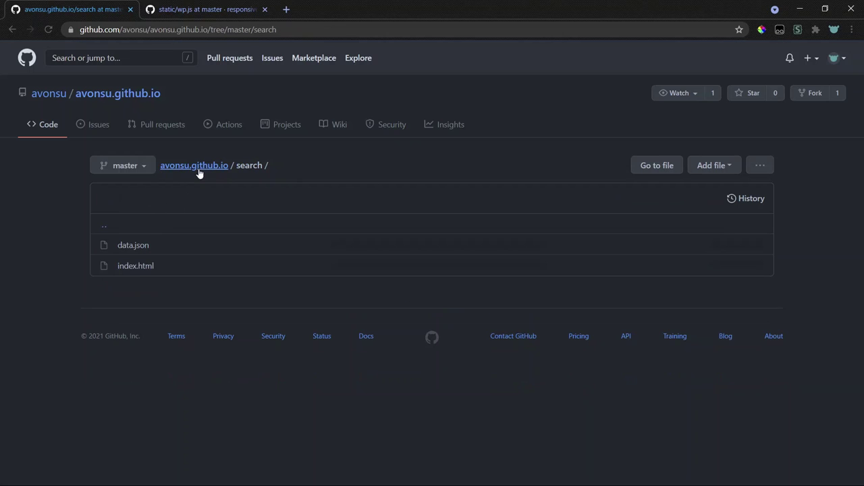
- Open the repository's single fork in a new tab and show the original repository's root files
middle_click(838, 92)
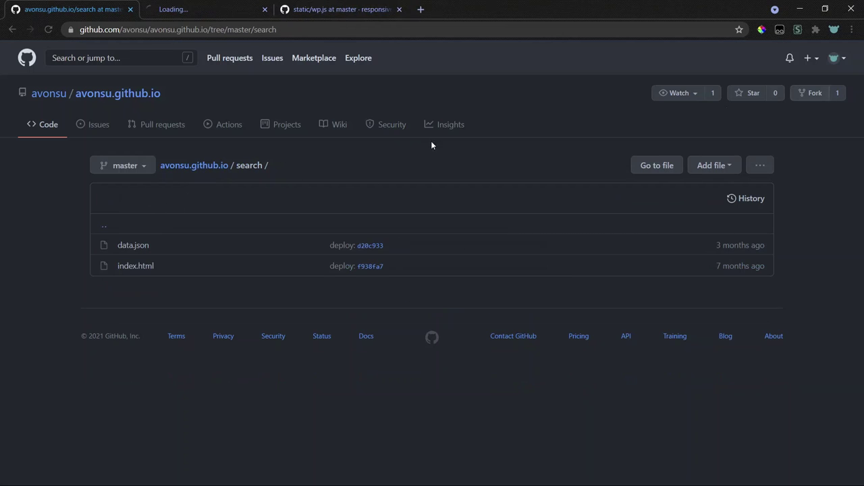
key(ctrl+Tab)
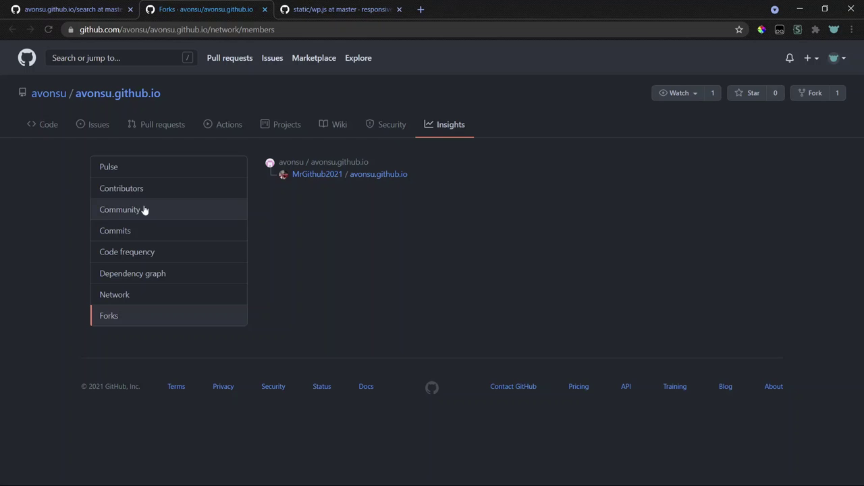
click(358, 177)
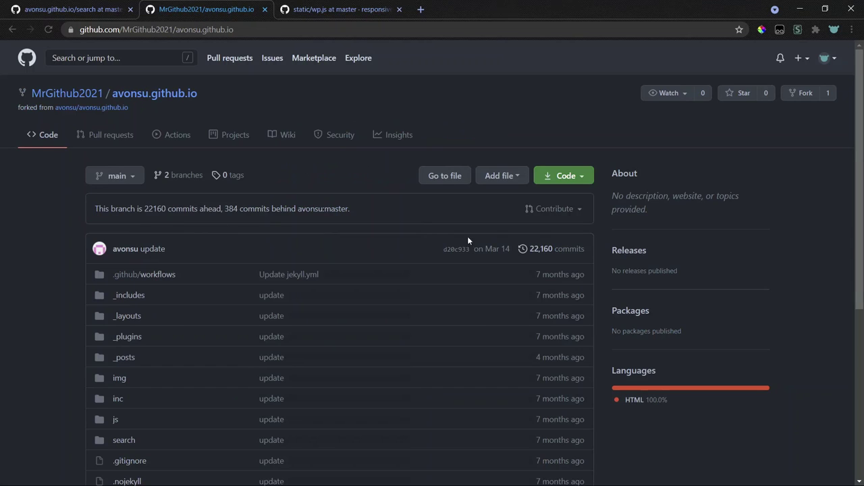
key(ctrl+shift+Tab)
click(47, 124)
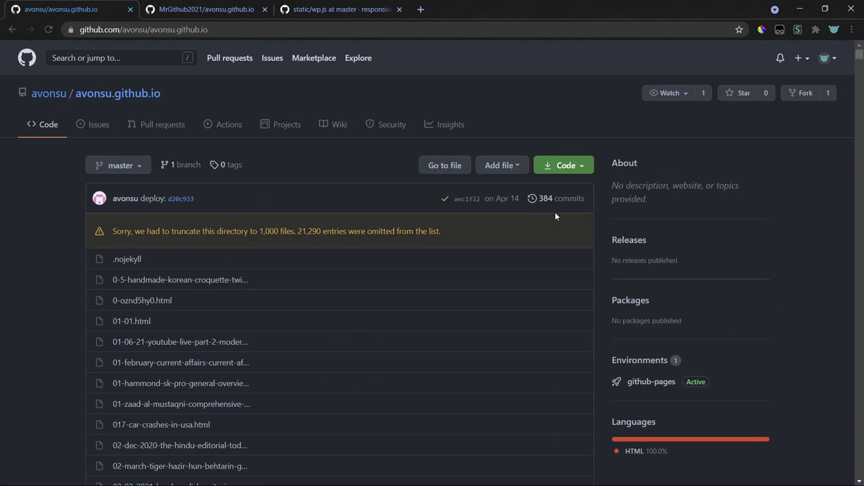
- Browse the fork's file list and open its .nojekyll file
key(ctrl+Tab)
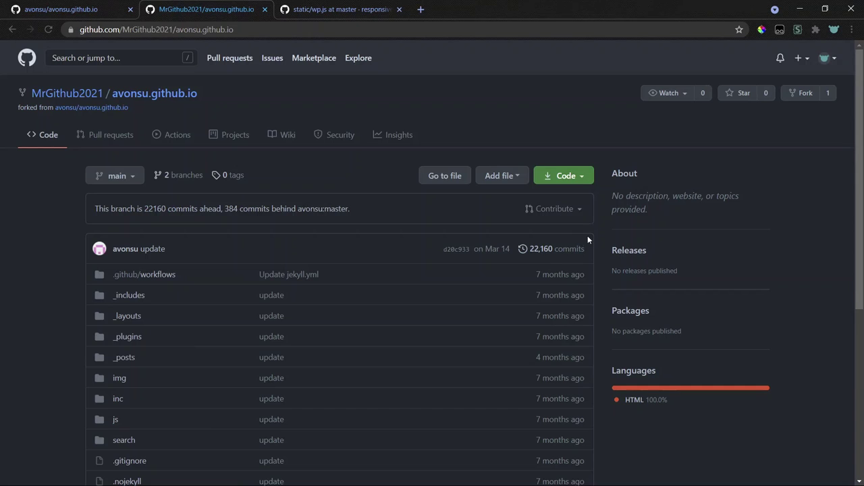
scroll(596, 235, down, 4)
scroll(62, 257, up, 1)
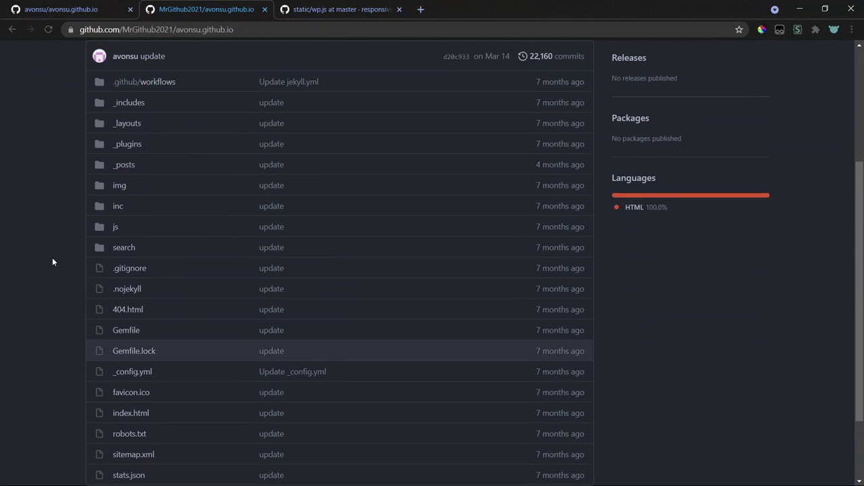
scroll(57, 256, up, 2)
scroll(108, 104, down, 2)
scroll(99, 83, up, 1)
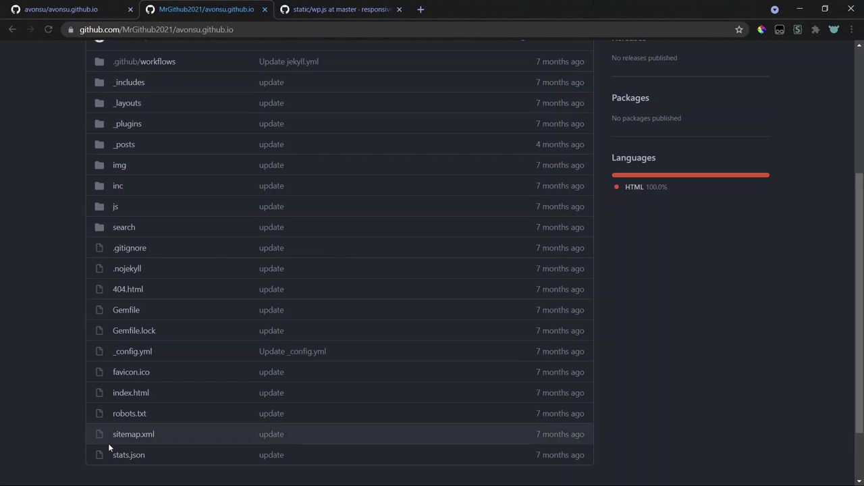
click(127, 270)
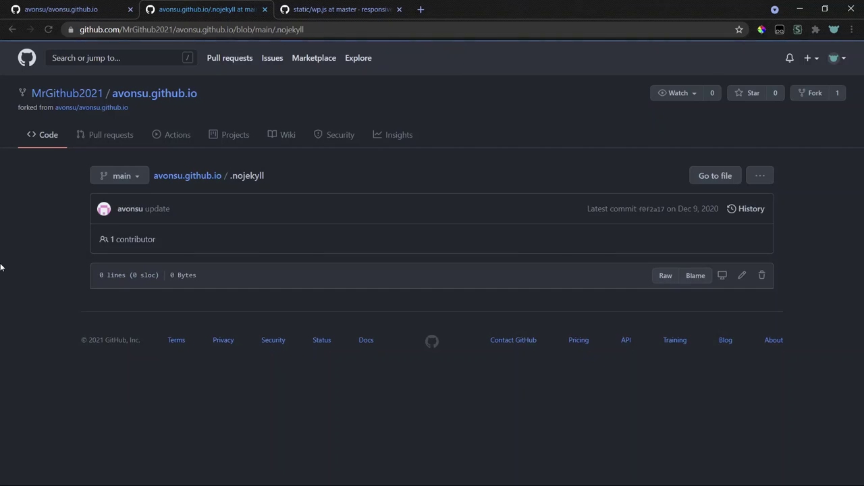
key(alt+Left)
- View the fork's 22,160-commit history, then return to the fork's main page
scroll(343, 218, up, 3)
scroll(124, 296, down, 2)
scroll(124, 296, up, 3)
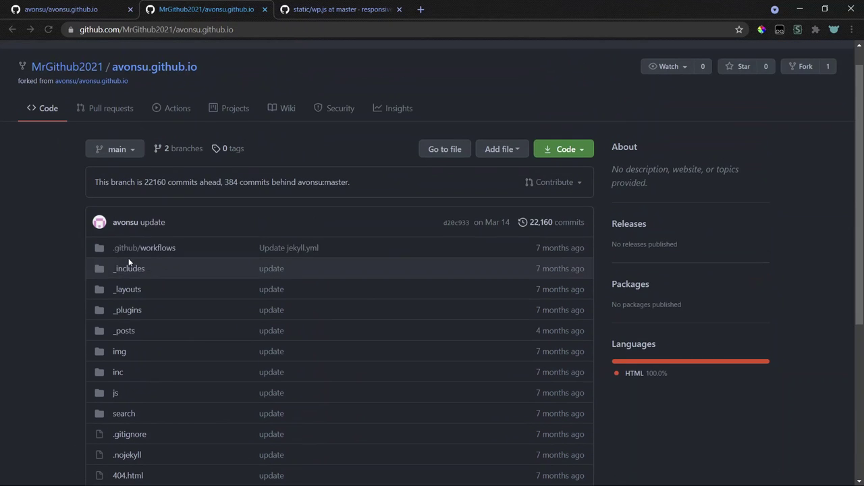
click(566, 225)
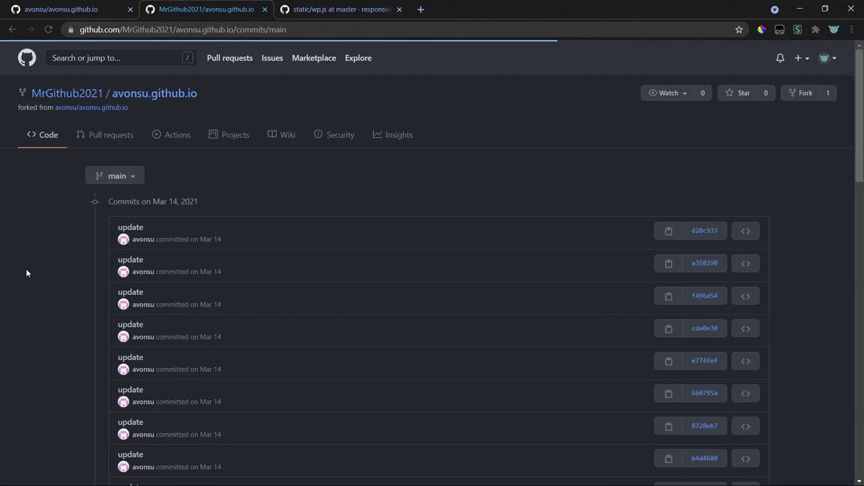
scroll(26, 269, down, 10)
scroll(21, 267, up, 10)
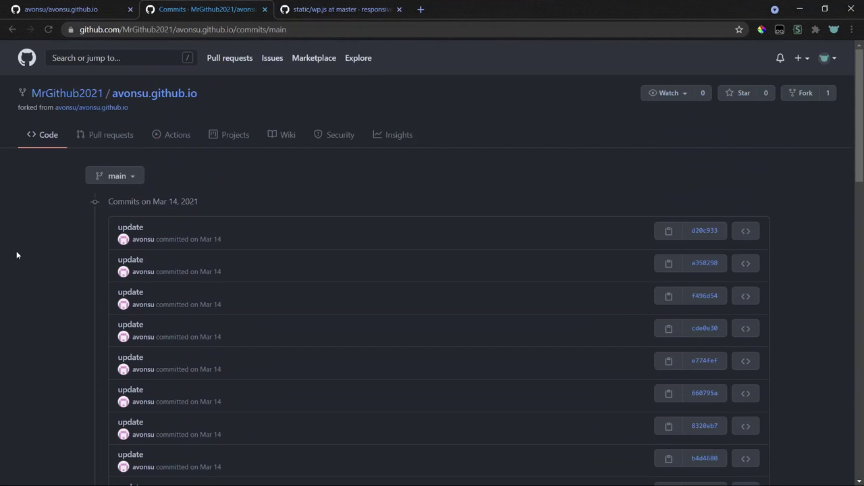
key(alt+Left)
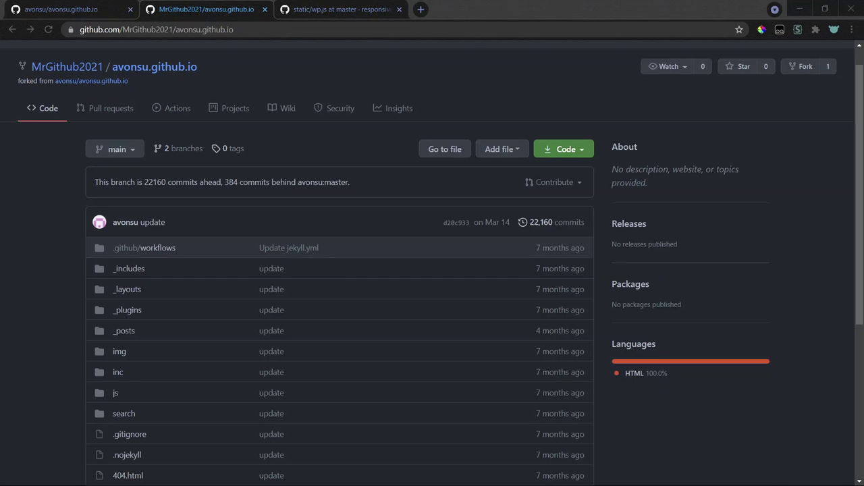
- Compare the fork's and original's branch lists and view the fork's master branch files
click(780, 279)
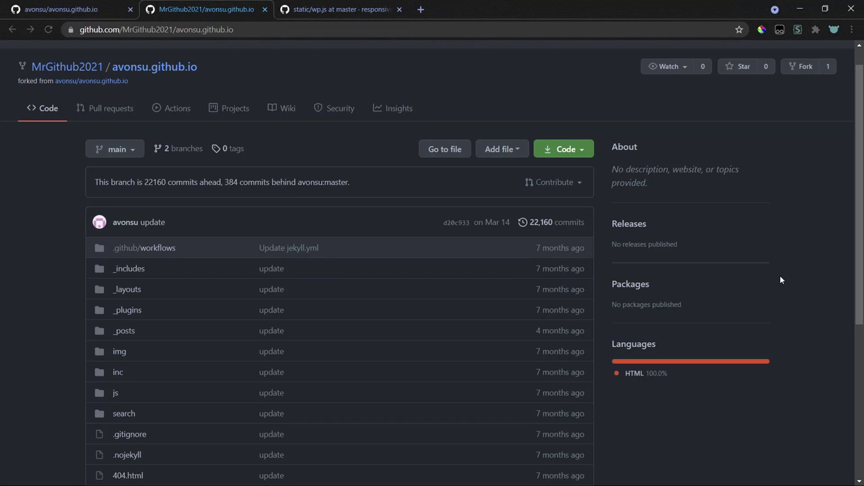
key(ctrl+shift+Tab)
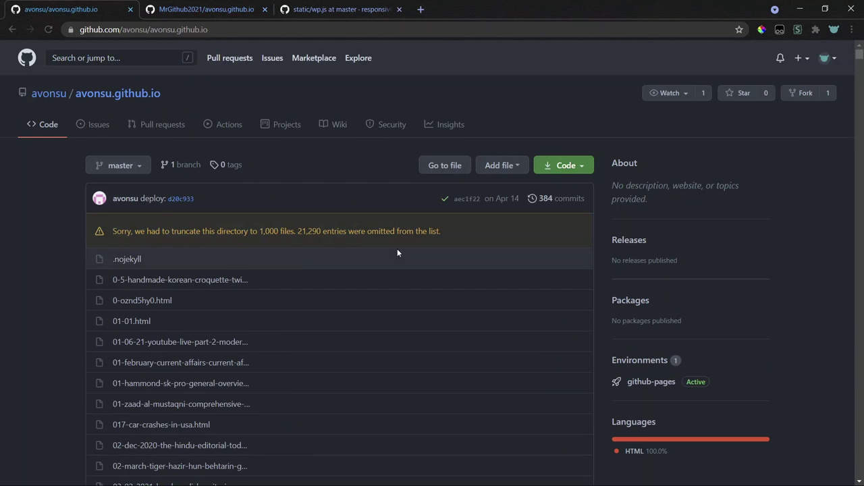
key(ctrl+Tab)
click(131, 150)
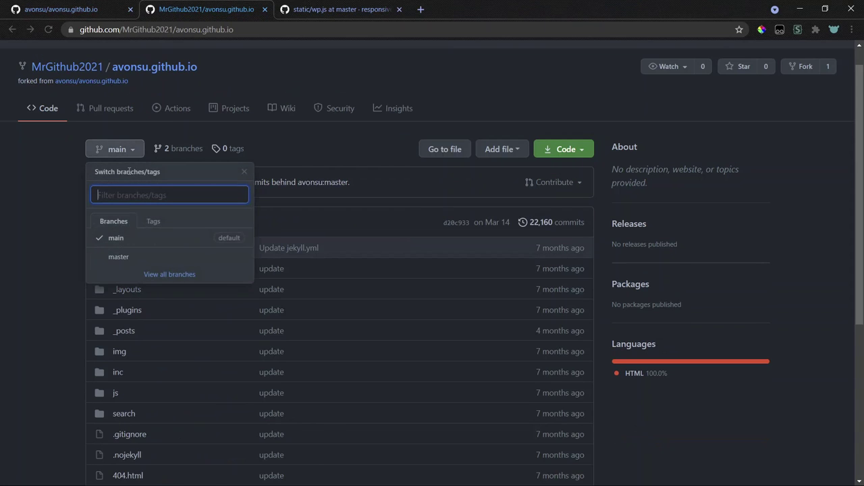
key(ctrl+shift+Tab)
click(111, 164)
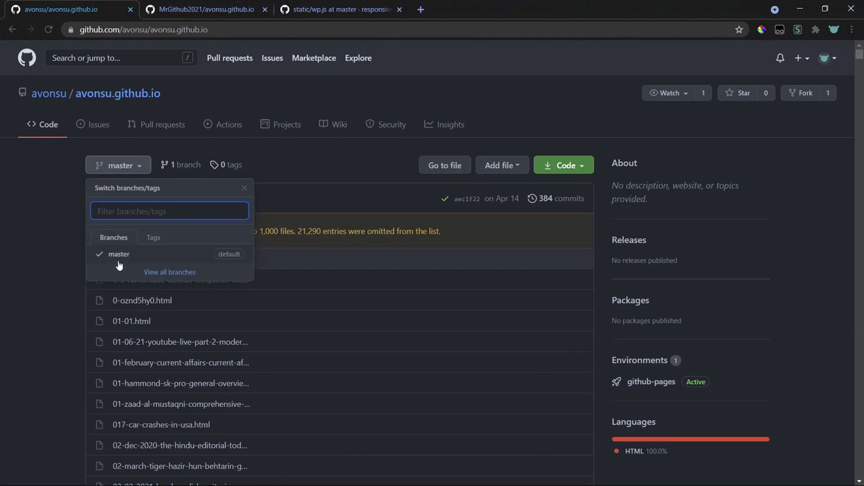
key(ctrl+Tab)
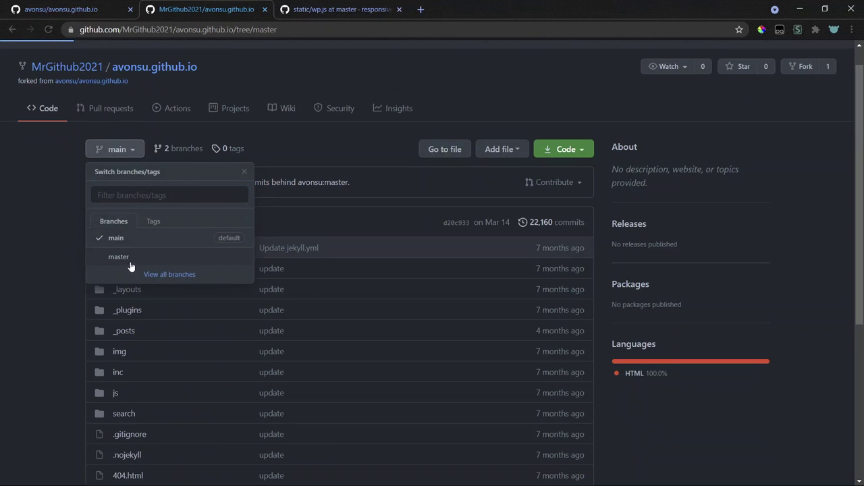
click(130, 263)
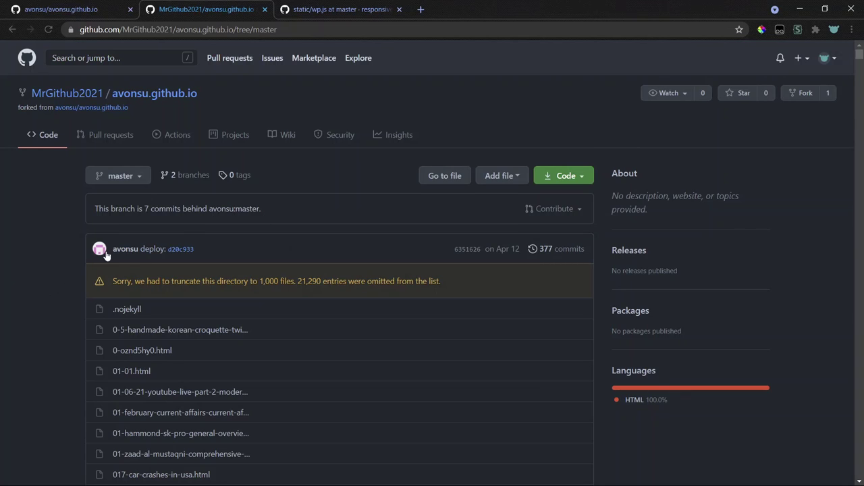
key(alt+Left)
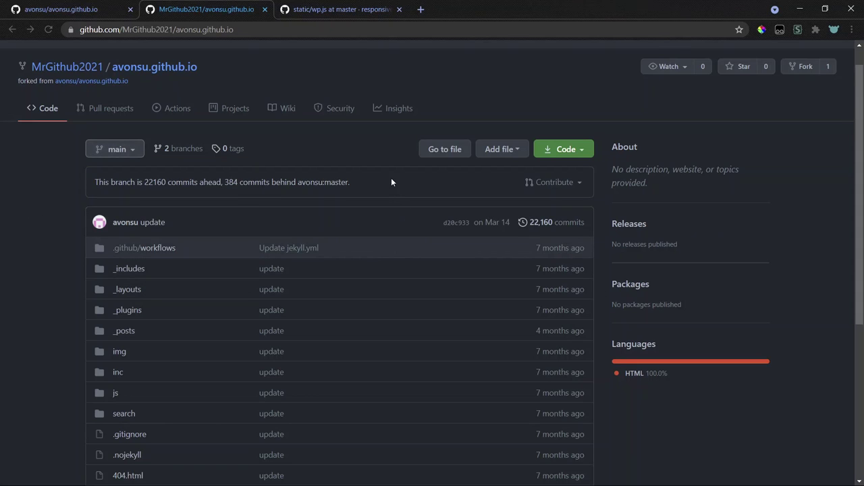
- Open the watchers list of the responsivethemesstatic/static repository hosting wp.js
scroll(772, 116, up, 1)
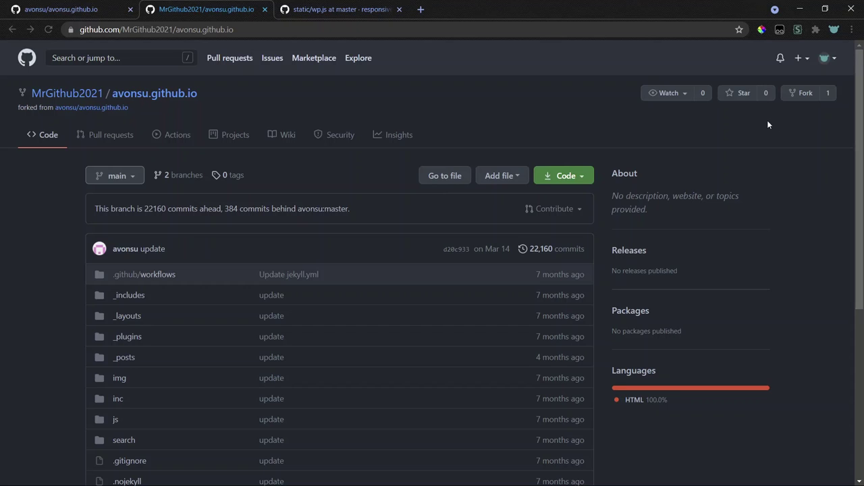
key(ctrl+shift+Tab)
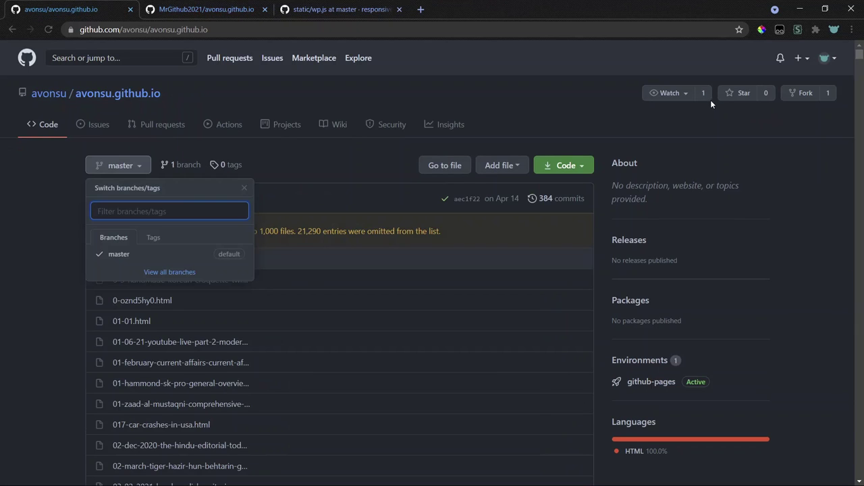
key(ctrl+Tab)
key(ctrl+Tab)
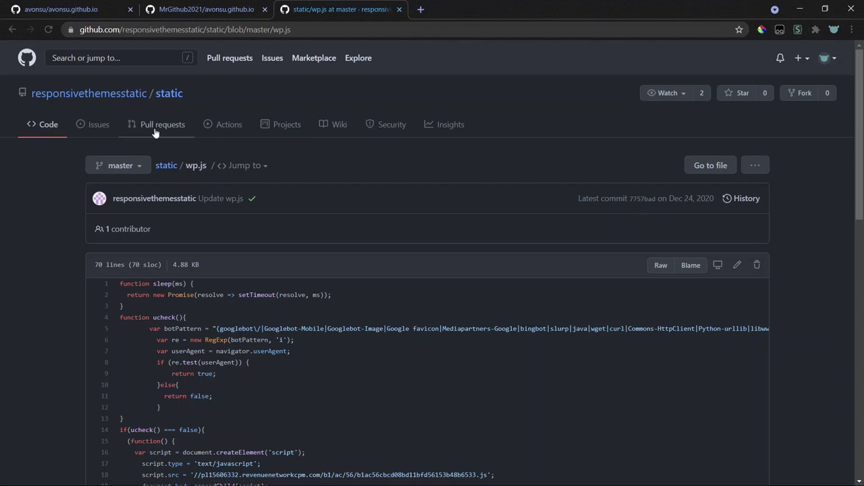
ctrl+shift+click(705, 98)
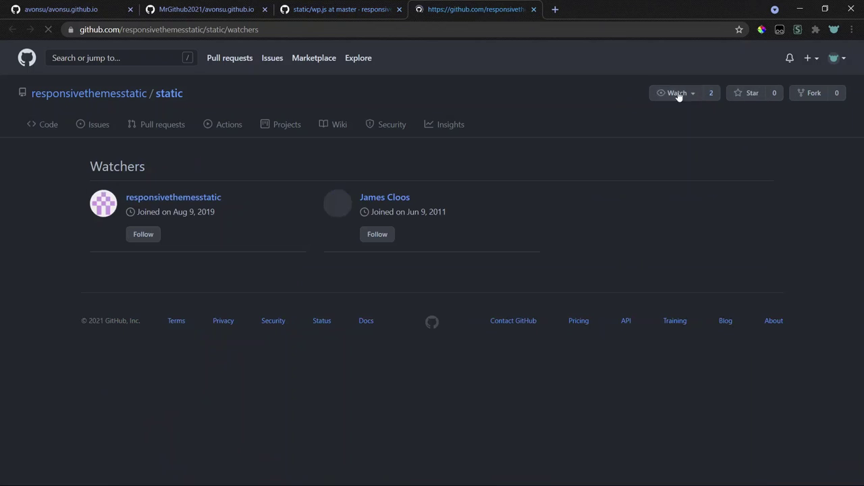